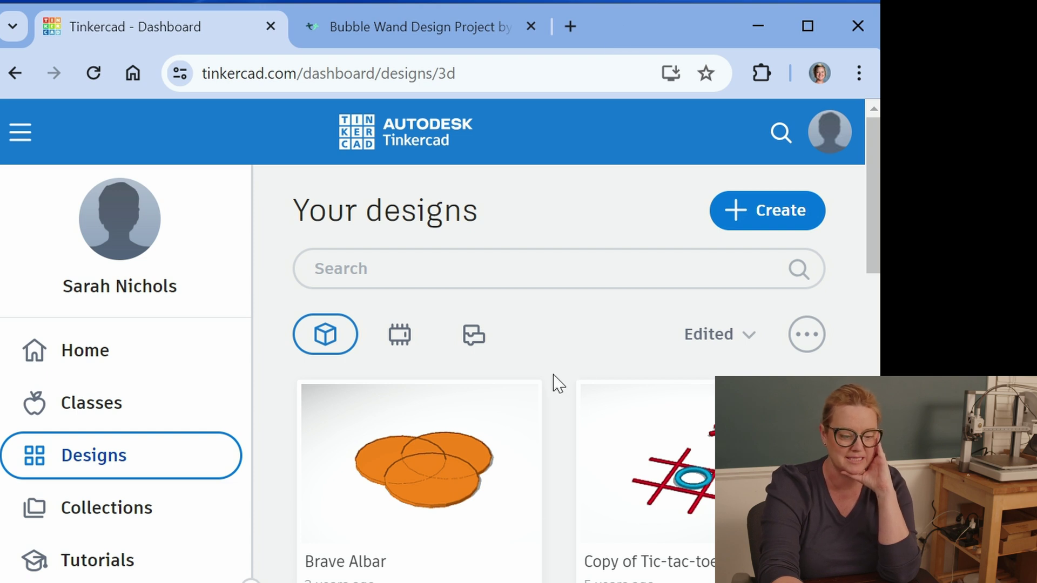
Create a new 3D design from the designs dashboard.
scroll(561, 421, "down", 2)
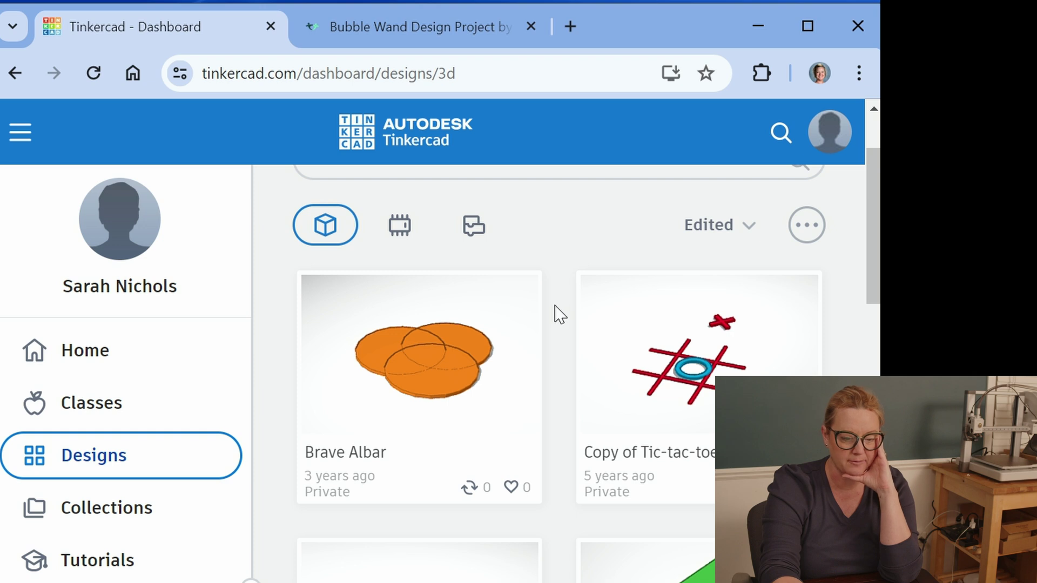
scroll(560, 315, "up", 2)
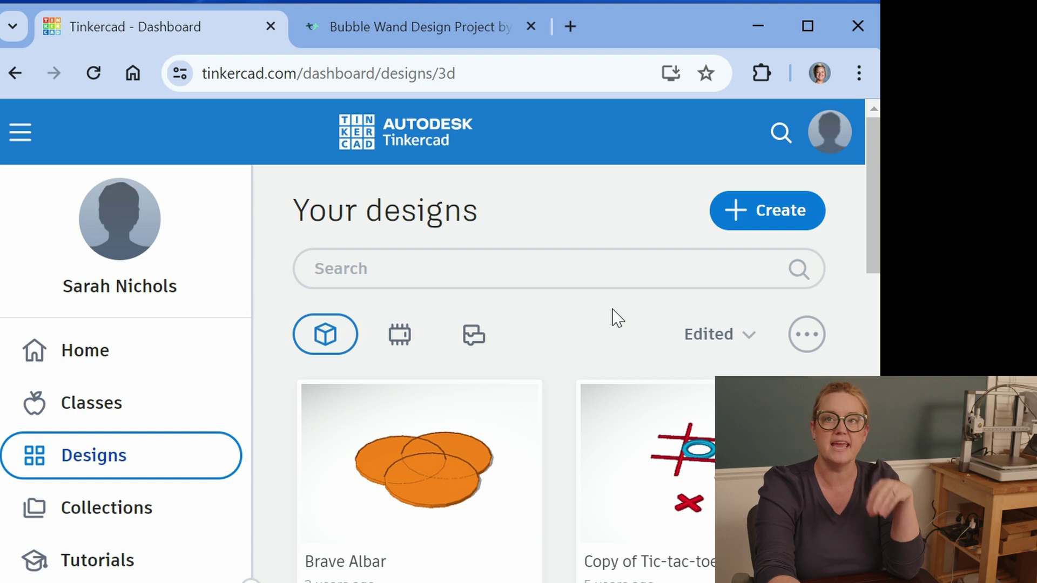
left_click(764, 213)
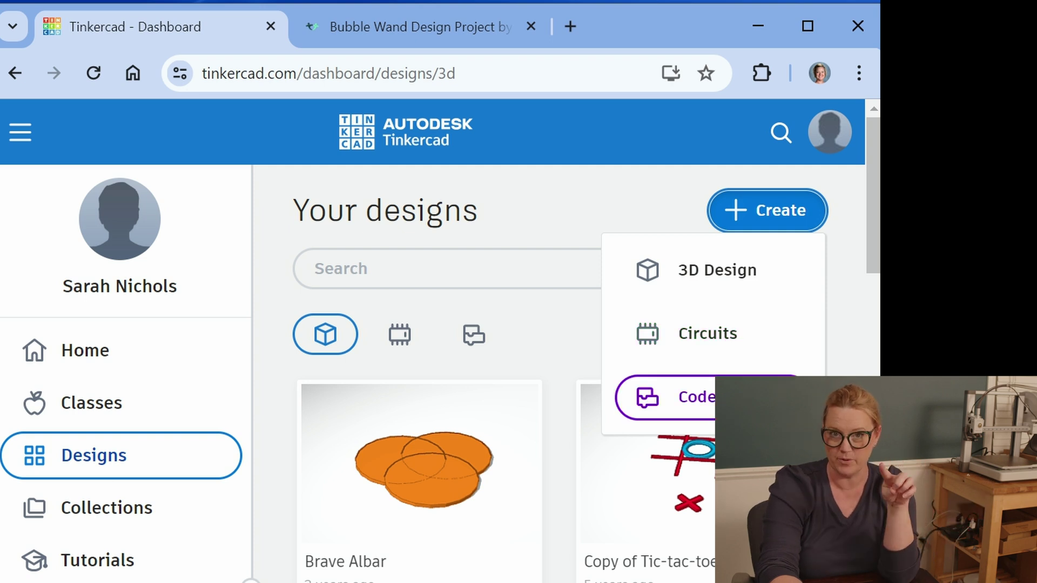
left_click(720, 283)
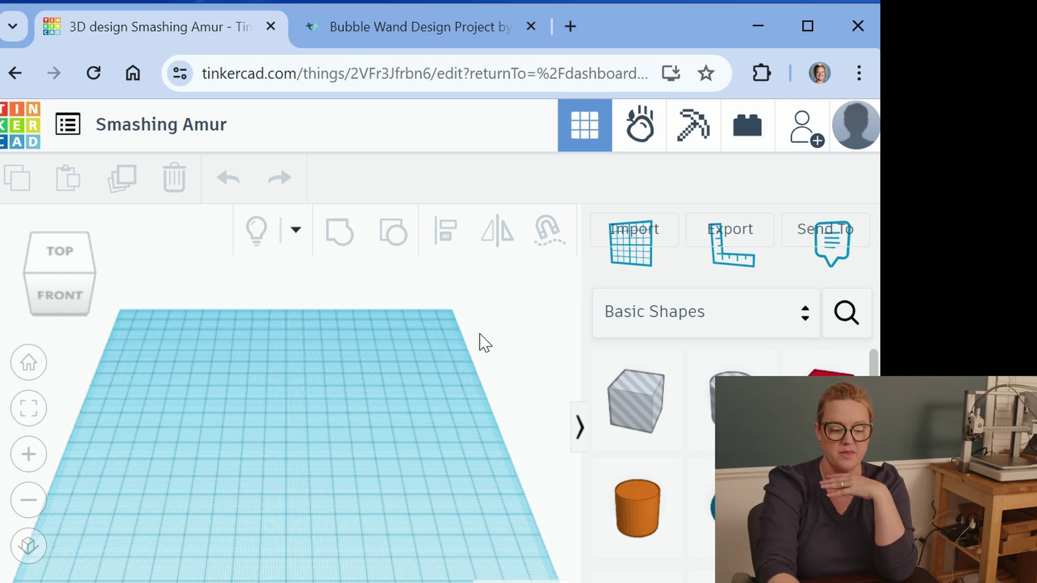
Browse the basic shapes and place a solid cylinder on the workplane.
scroll(665, 484, "down", 2)
scroll(667, 486, "down", 2)
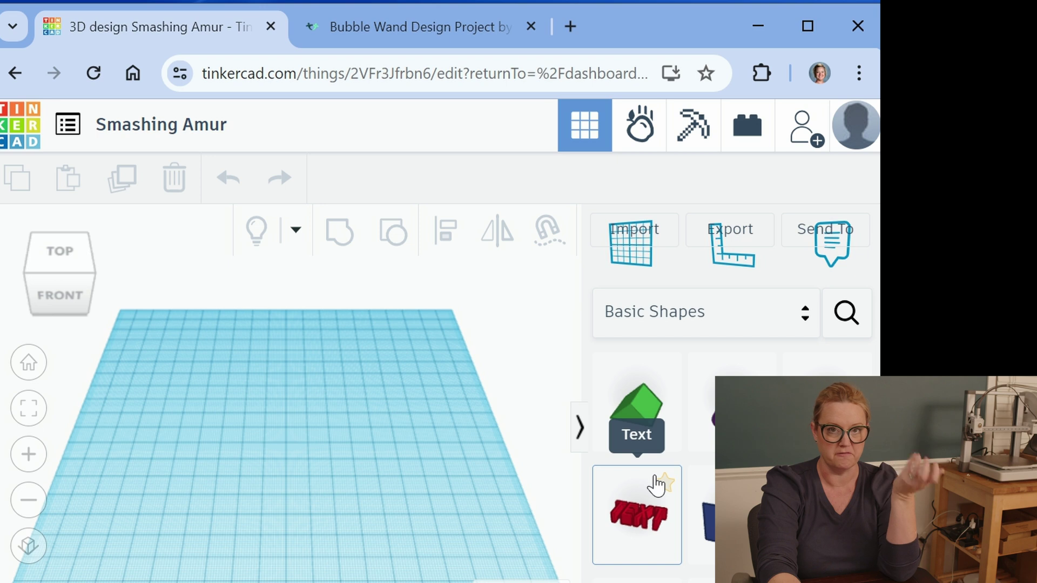
scroll(656, 488, "down", 6)
scroll(656, 491, "up", 4)
scroll(656, 489, "up", 5)
left_click_drag(645, 523, 281, 459)
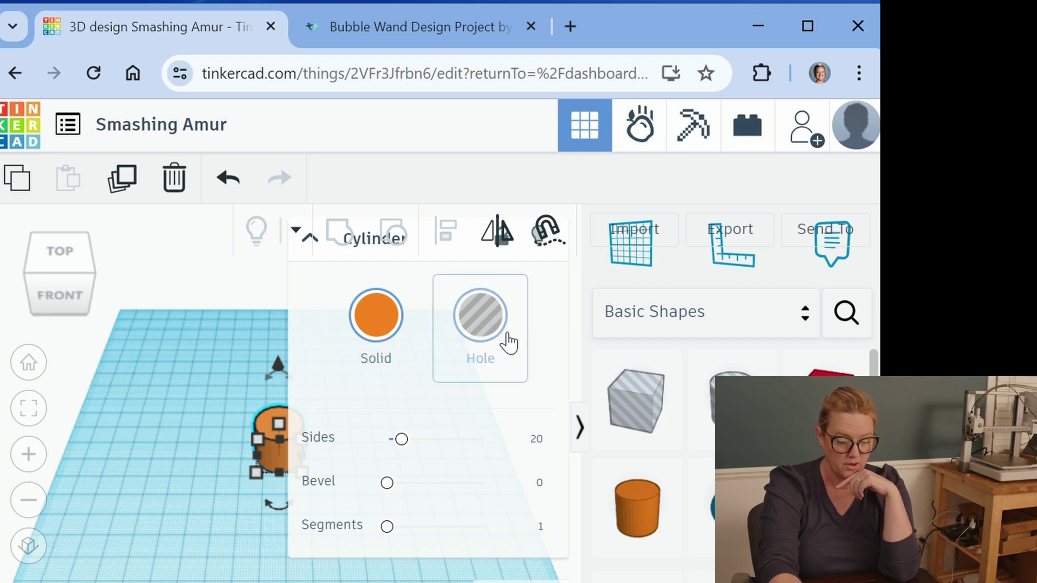
left_click(216, 459)
Enlarge the cylinder's base to about 71 by 65 mm and shift it slightly back on the workplane.
left_click(278, 439)
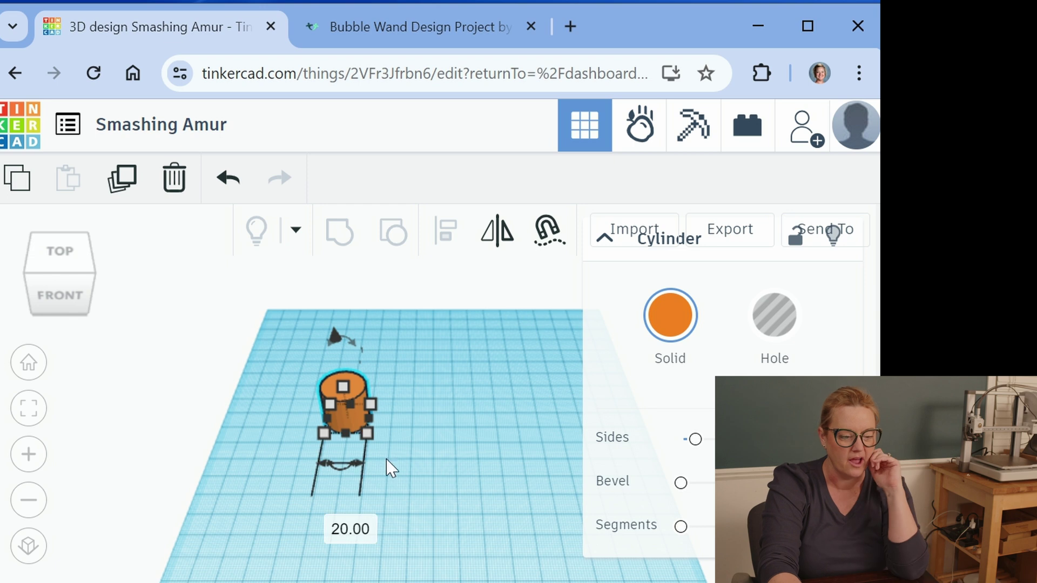
left_click_drag(368, 434, 483, 516)
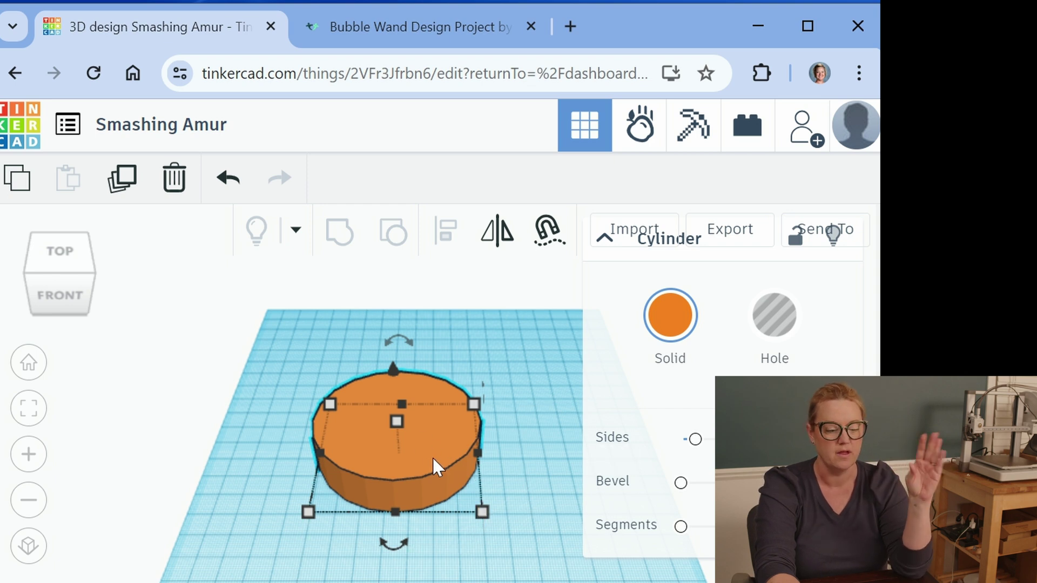
left_click_drag(429, 475, 428, 457)
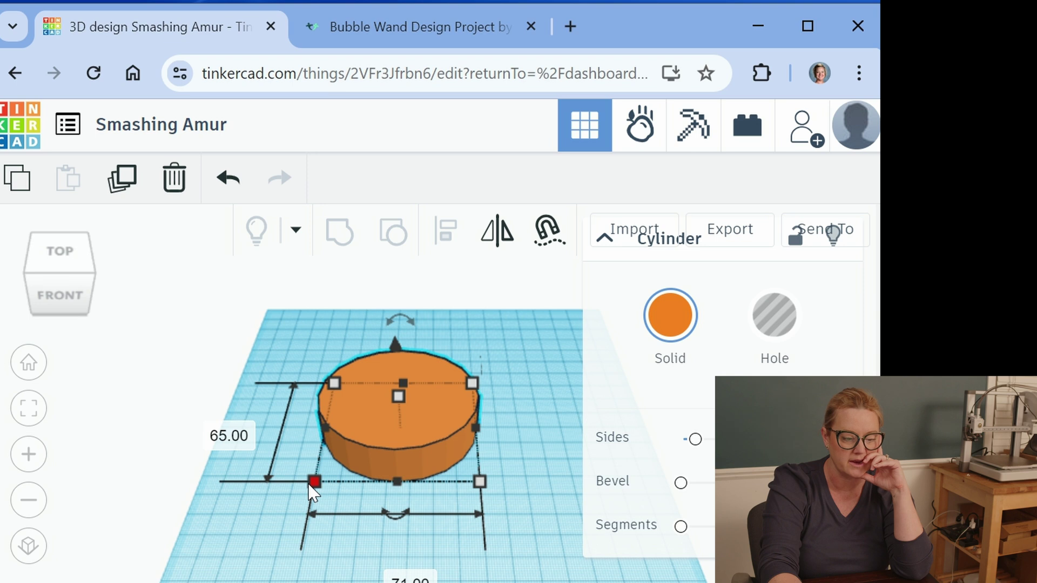
Set the cylinder's depth to 71 mm and stretch its height to about 64 mm.
left_click(201, 429)
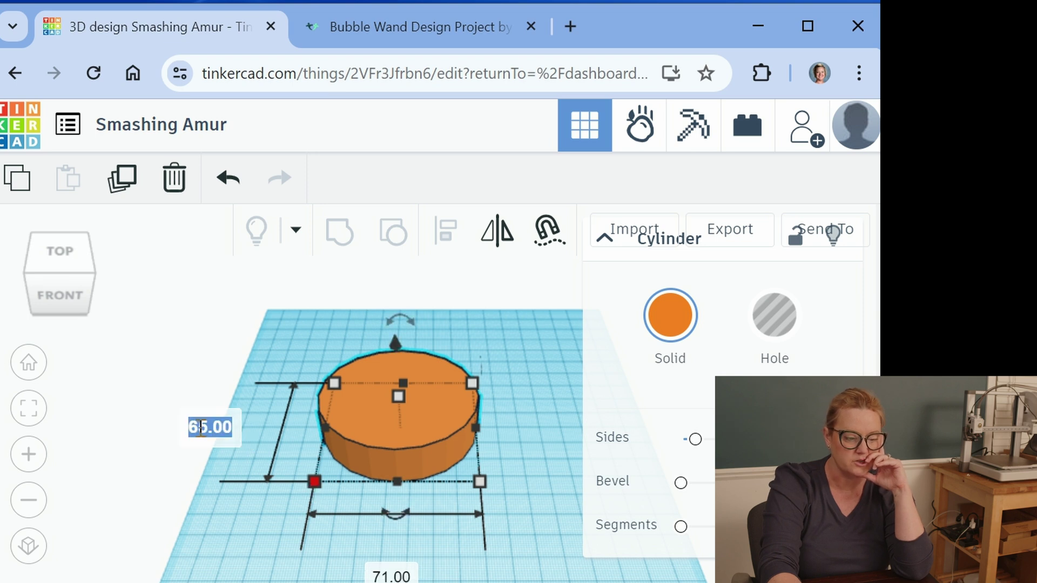
key("Return")
left_click(208, 431)
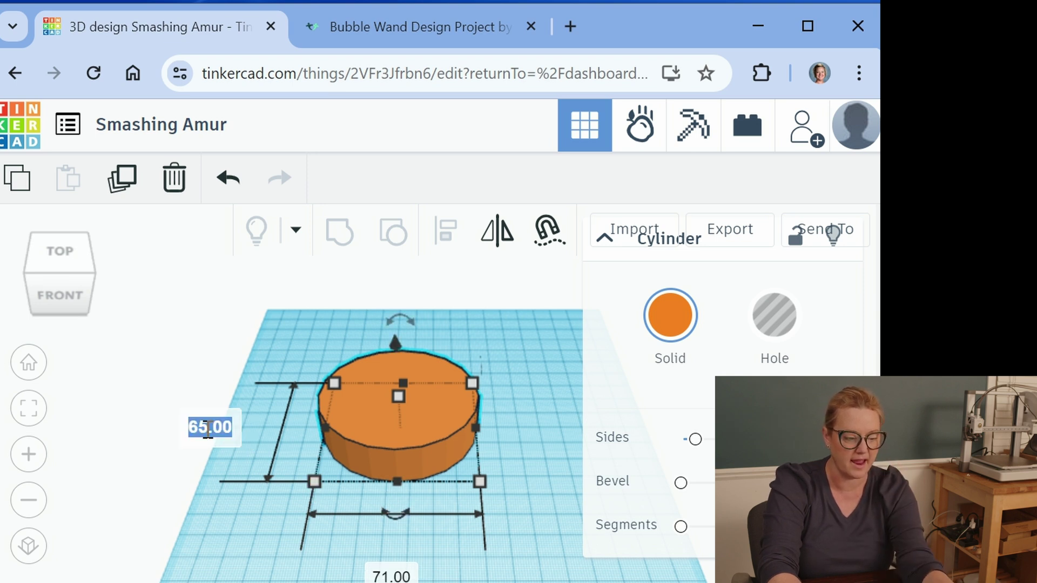
type("71")
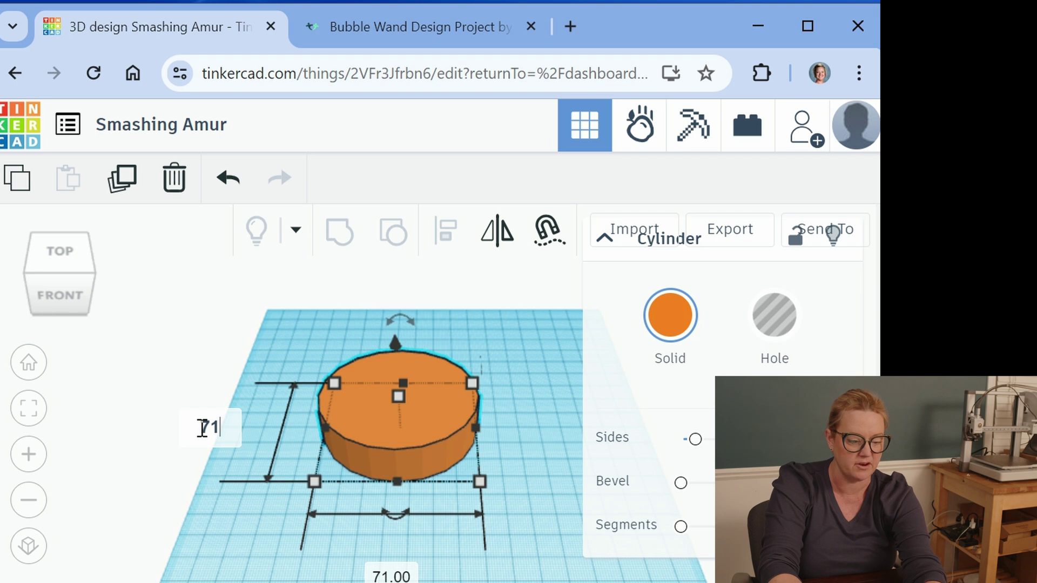
key("Return")
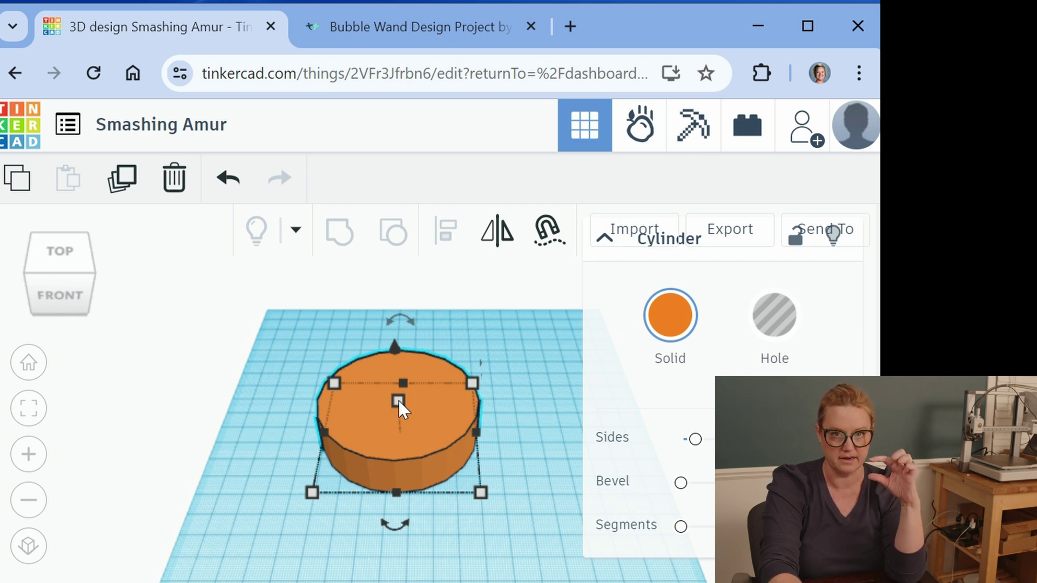
left_click_drag(400, 399, 401, 315)
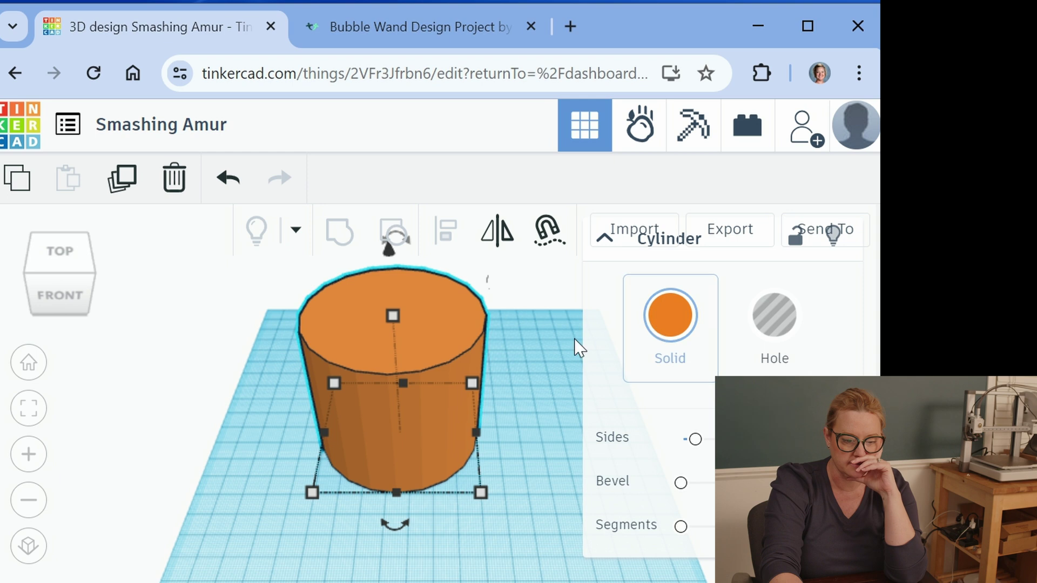
left_click(524, 370)
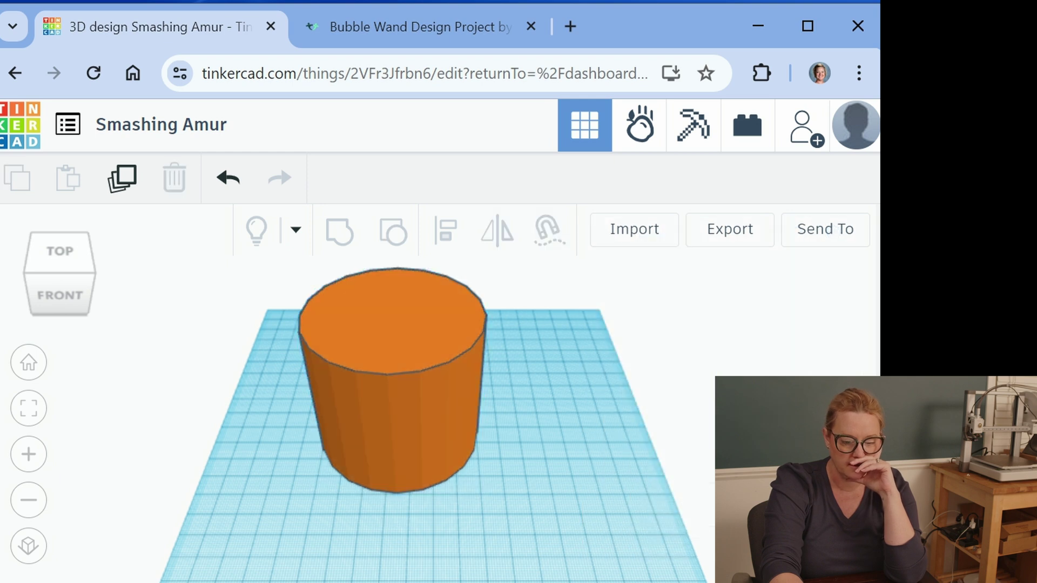
Place a second, small cylinder in front of the large one and turn it into a hole.
left_click(870, 428)
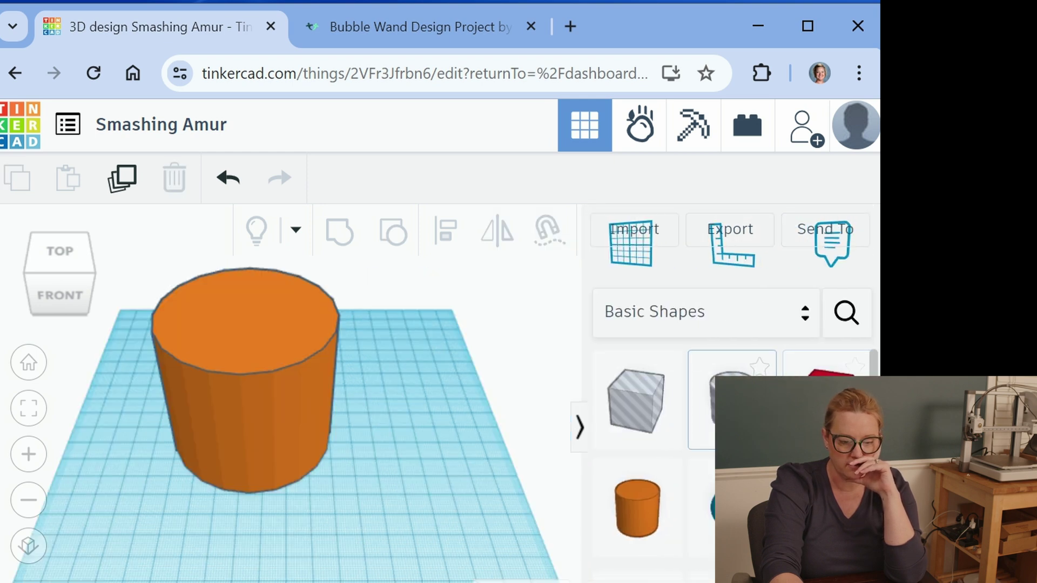
left_click_drag(668, 514, 442, 505)
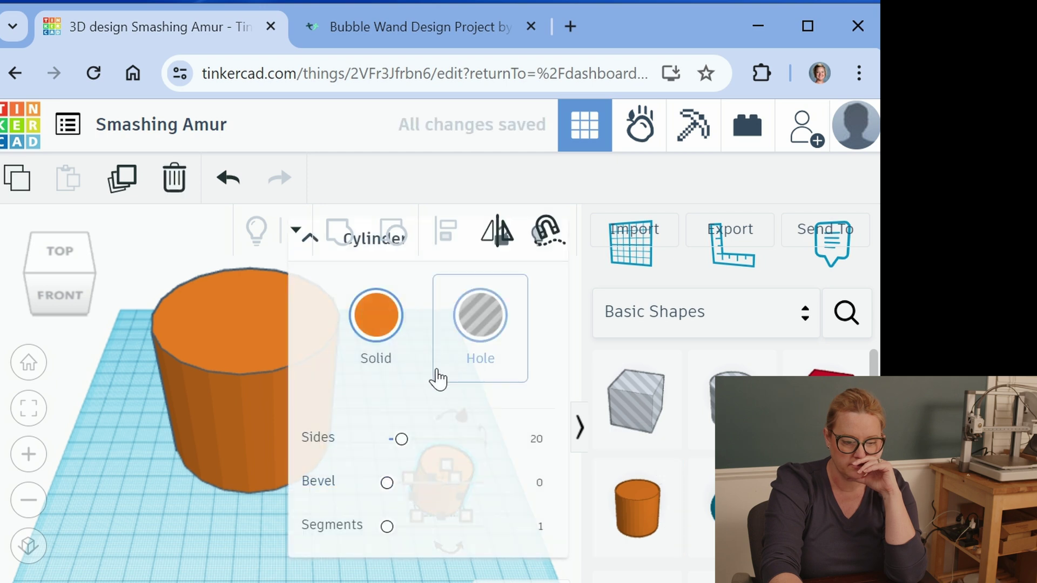
left_click(582, 427)
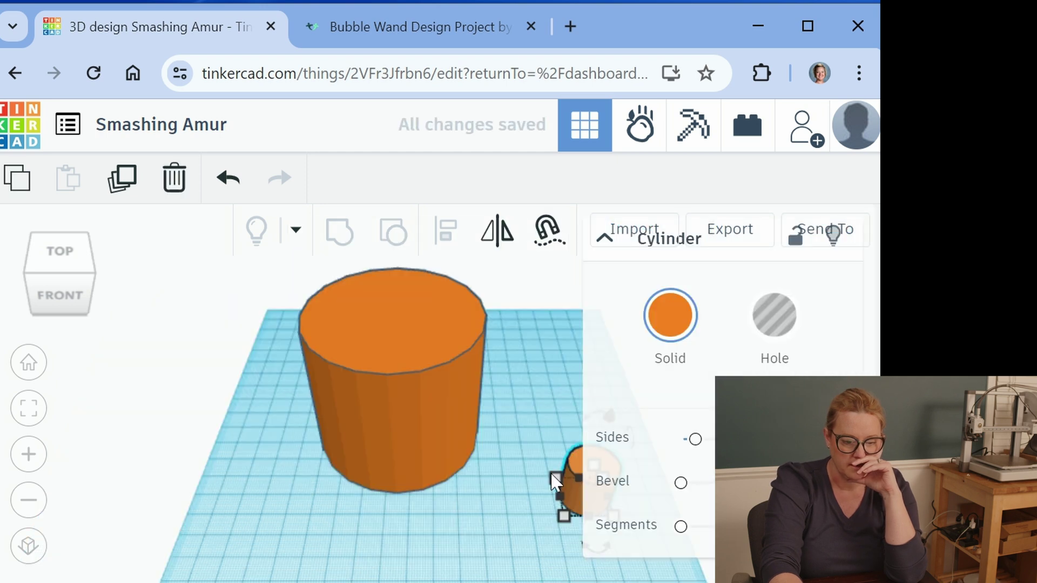
left_click_drag(571, 496, 396, 559)
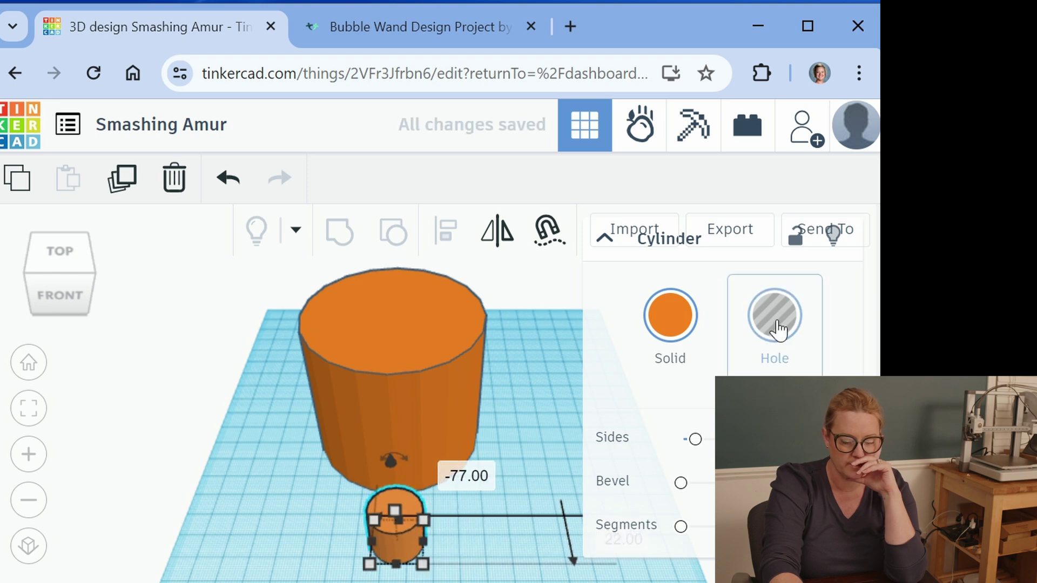
left_click(778, 328)
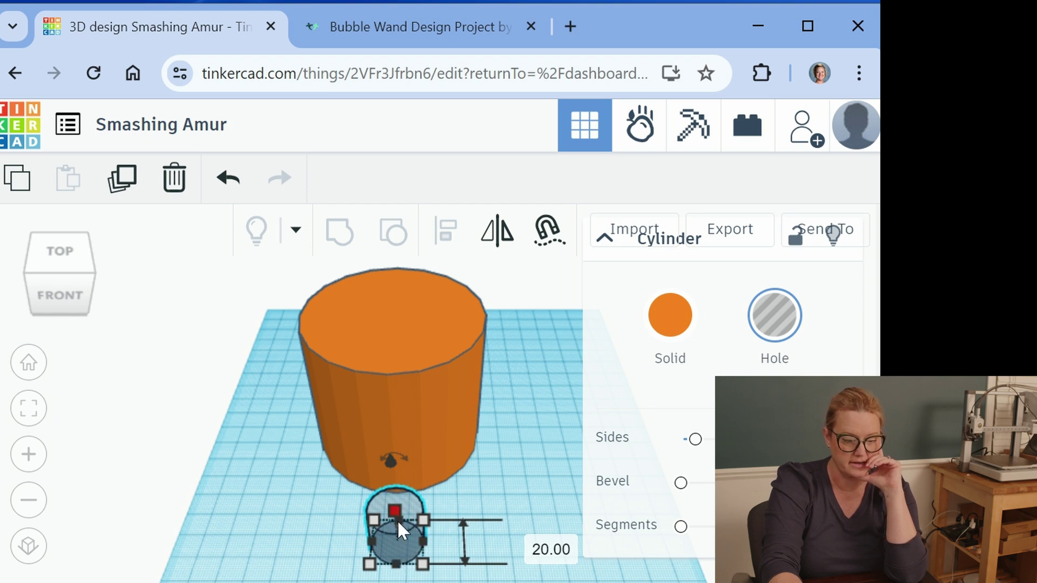
Stretch the small hole cylinder upward to roughly the height of the large cylinder.
left_click(228, 179)
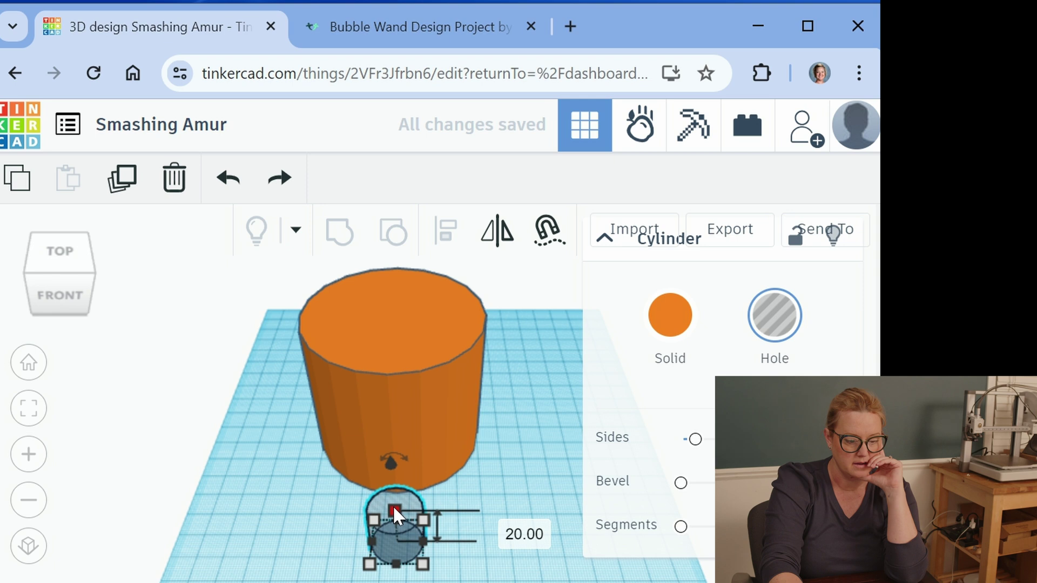
left_click_drag(394, 508, 374, 421)
left_click_drag(385, 404, 384, 401)
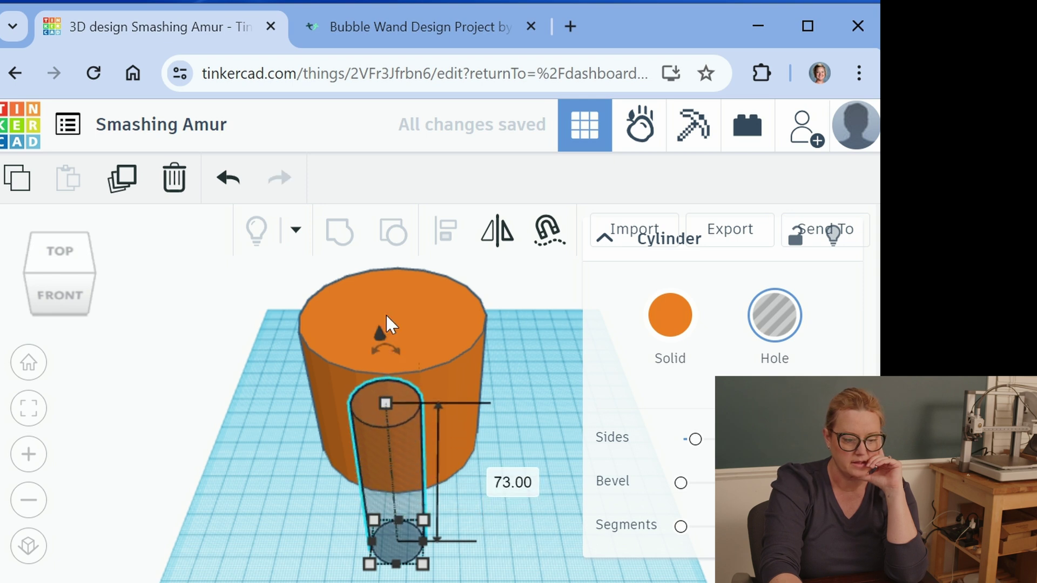
left_click(393, 319)
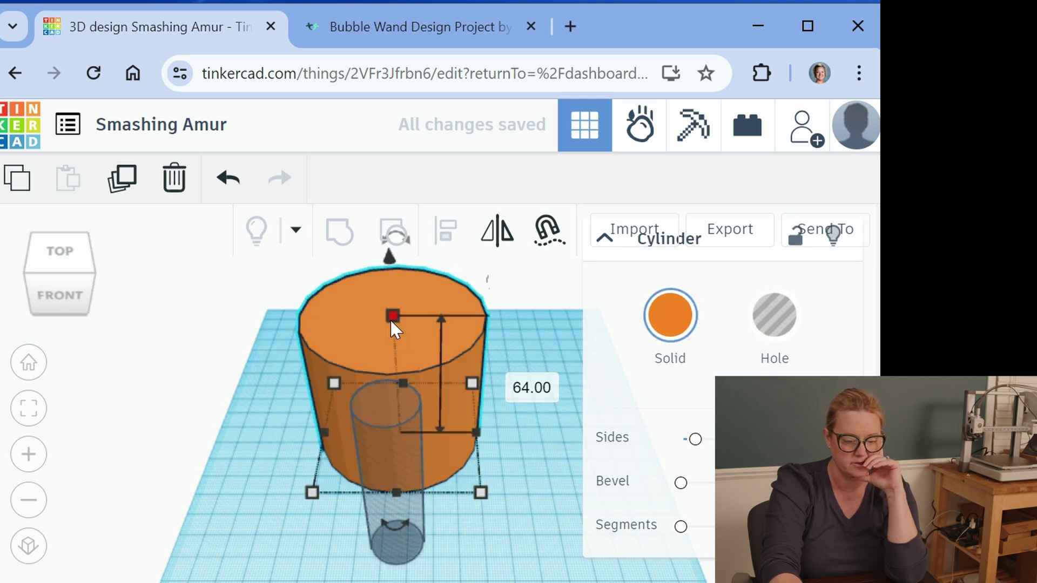
left_click(385, 409)
left_click_drag(386, 411, 387, 425)
Move the hole cylinder about 54 mm back into the large cylinder and raise its height to about 72 mm.
left_click_drag(381, 543, 390, 438)
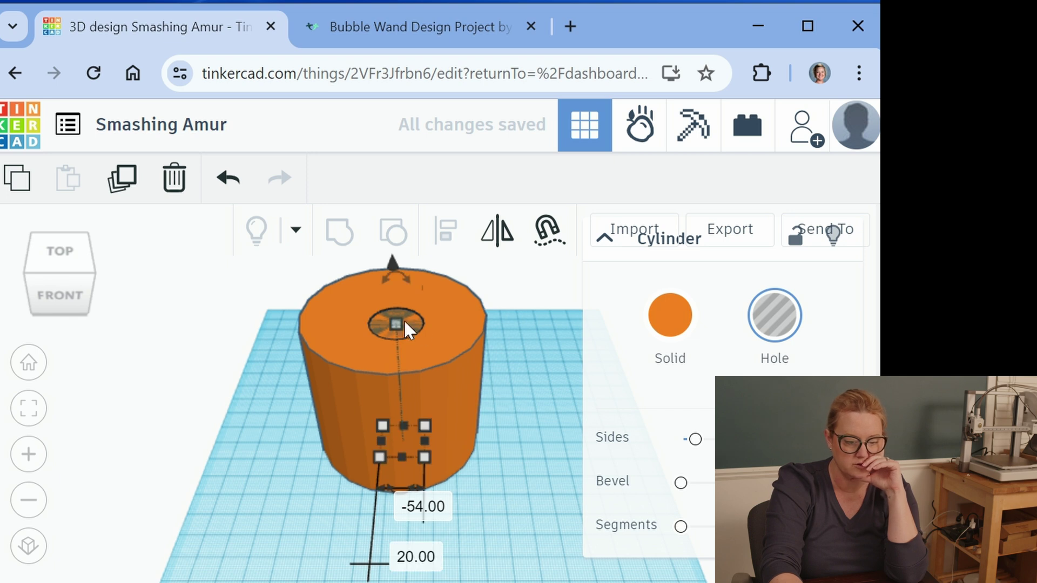
left_click_drag(394, 323, 393, 306)
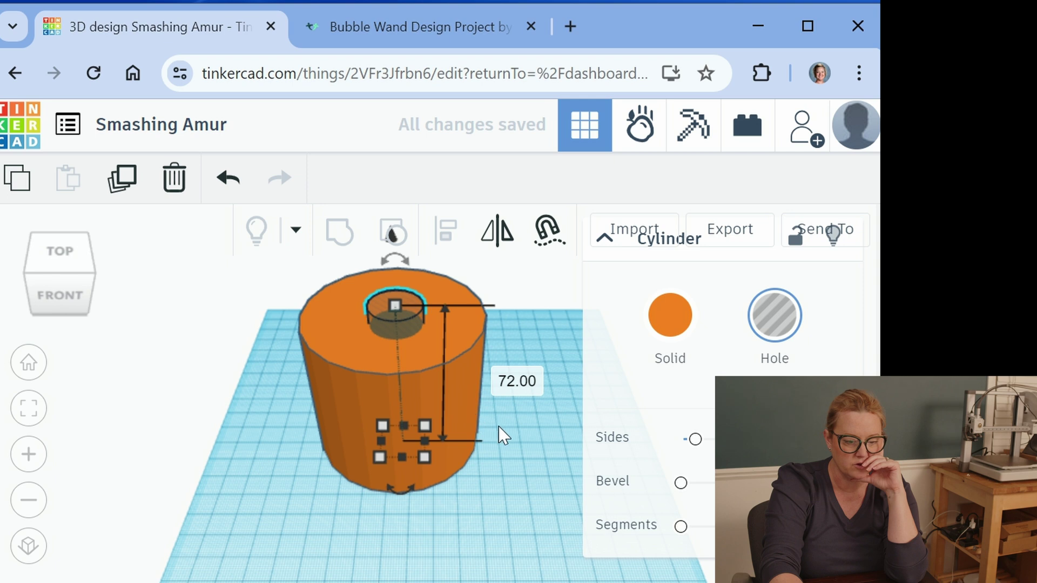
scroll(498, 423, "up", 2)
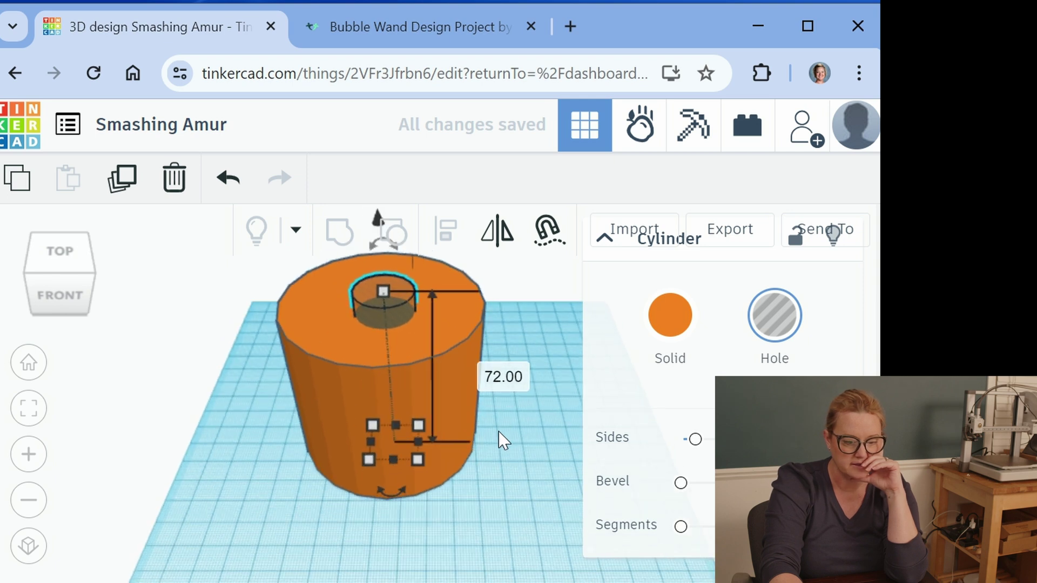
left_click(232, 484)
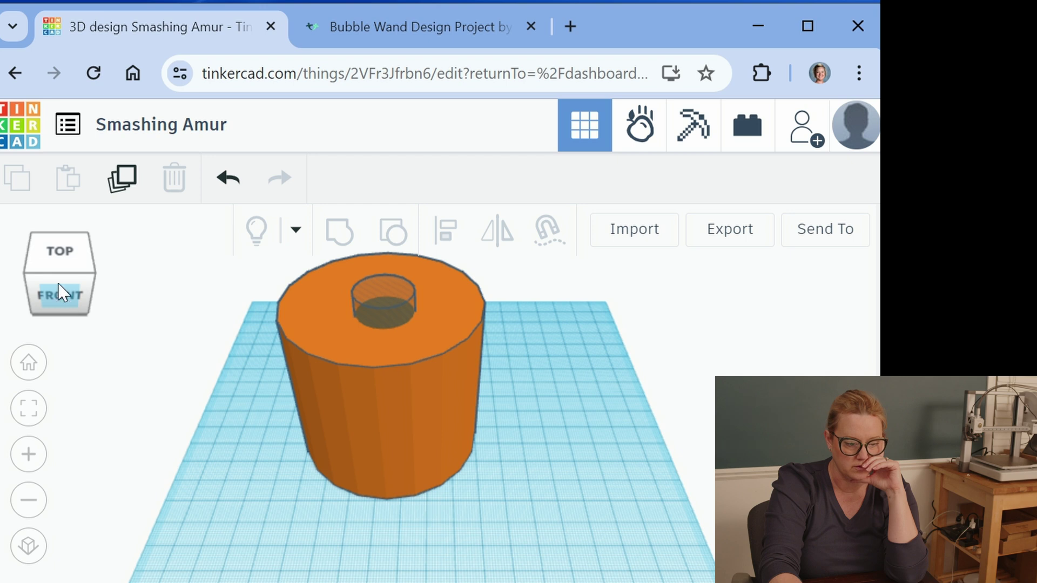
From the top view, nudge the hole cylinder to the centre of the large cylinder.
left_click(61, 260)
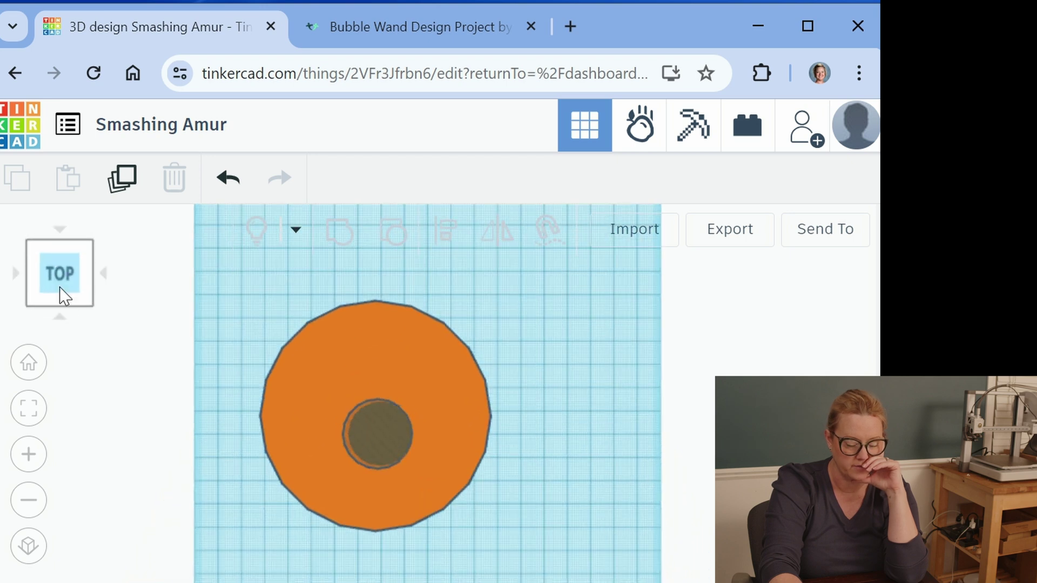
left_click(374, 435)
left_click_drag(388, 432, 387, 409)
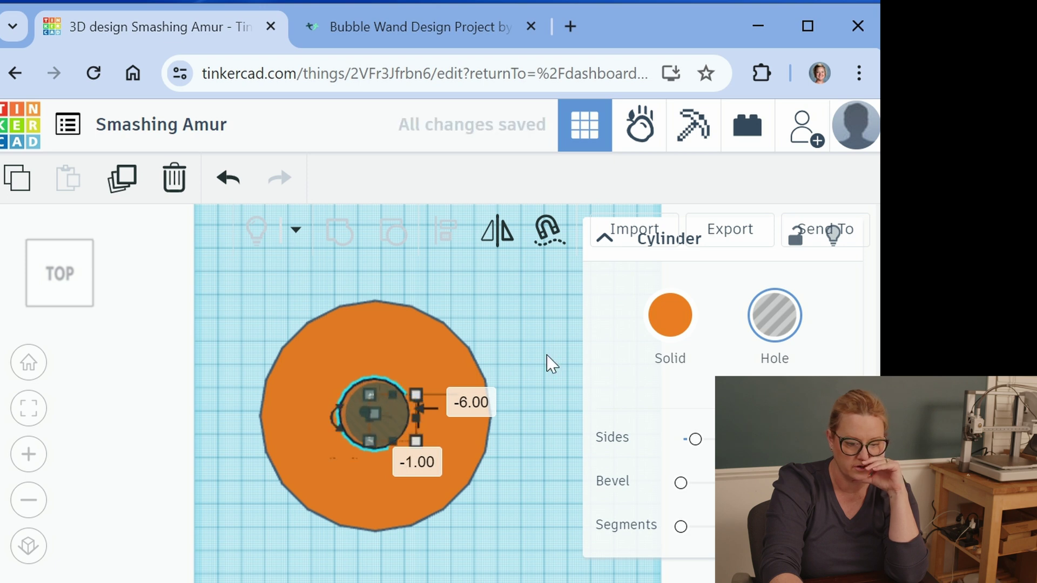
left_click(539, 335)
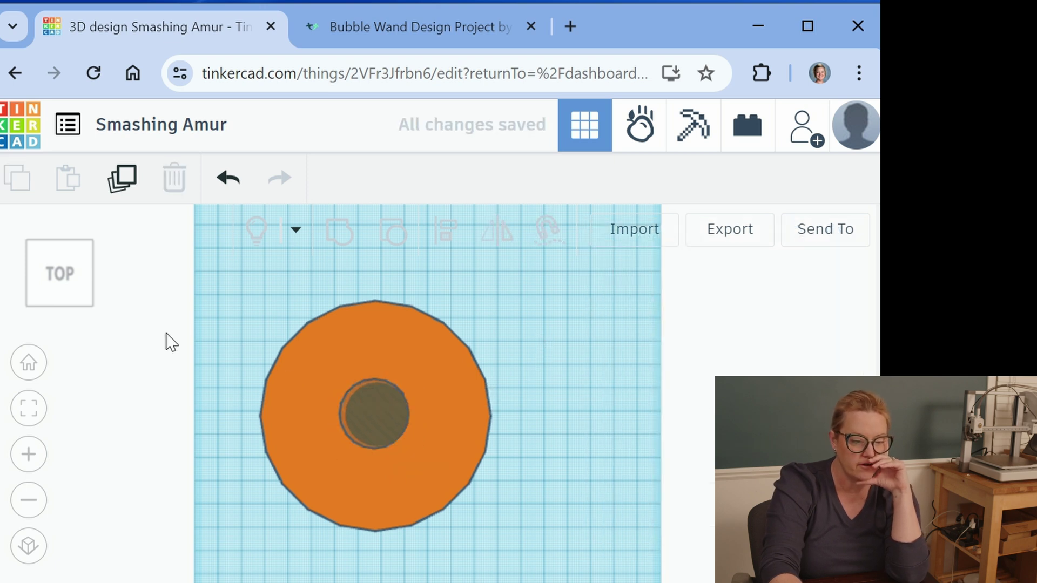
Inspect the hole's centring and its protrusion above the large cylinder from the right, back, top and left views.
left_click(88, 287)
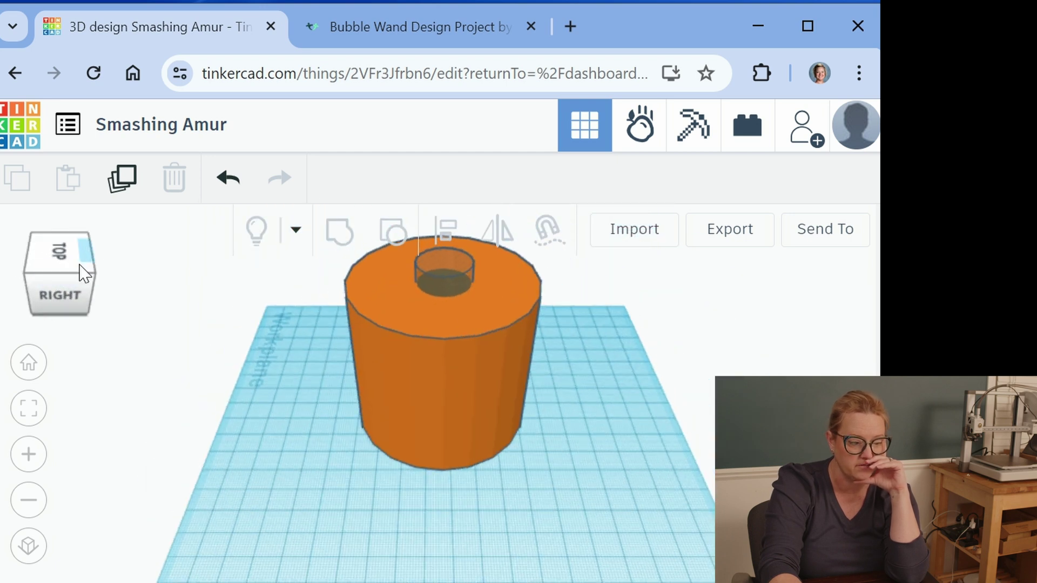
left_click(80, 278)
left_click(78, 269)
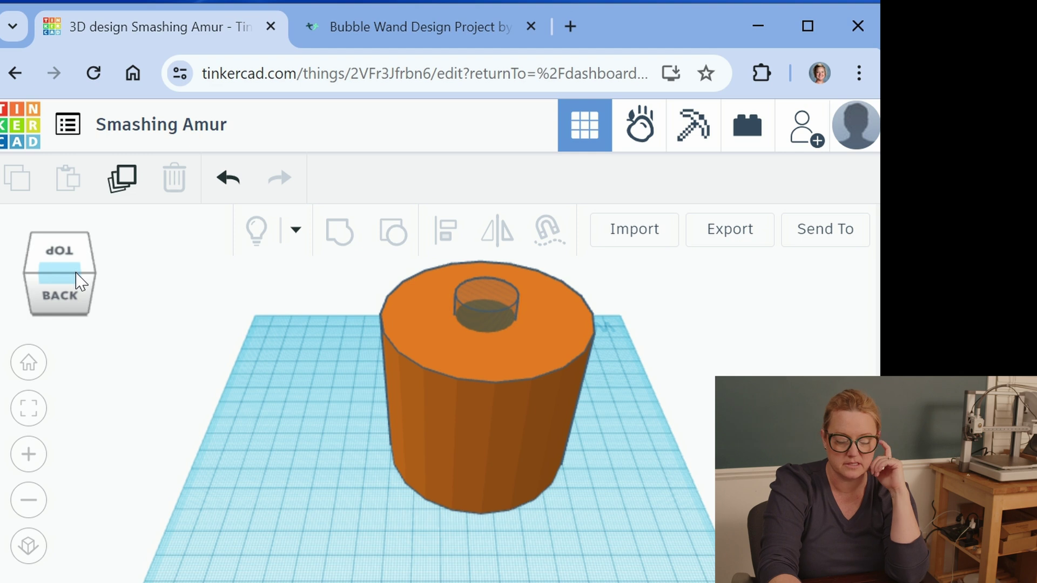
left_click(51, 254)
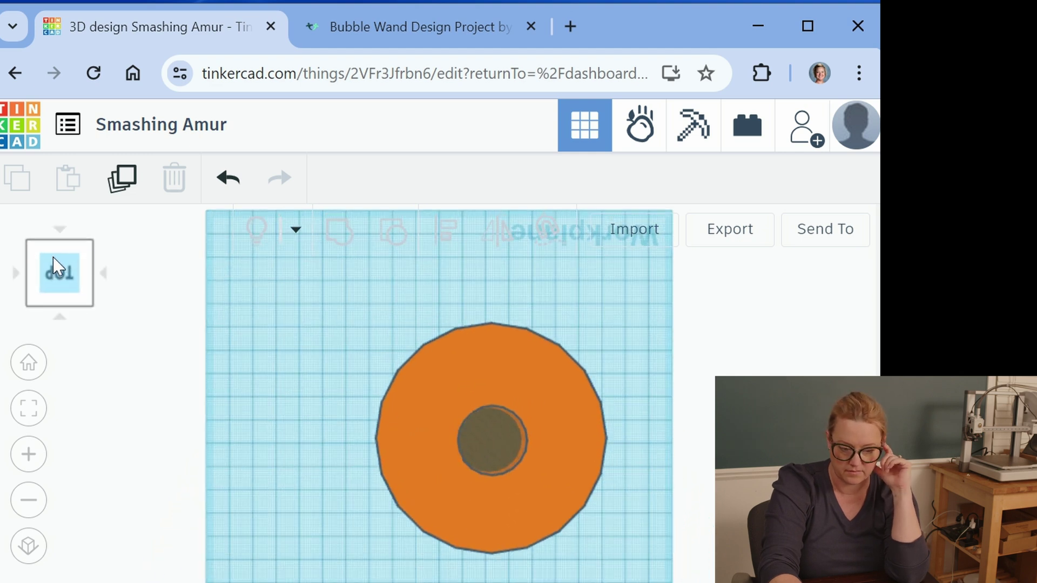
left_click(89, 264)
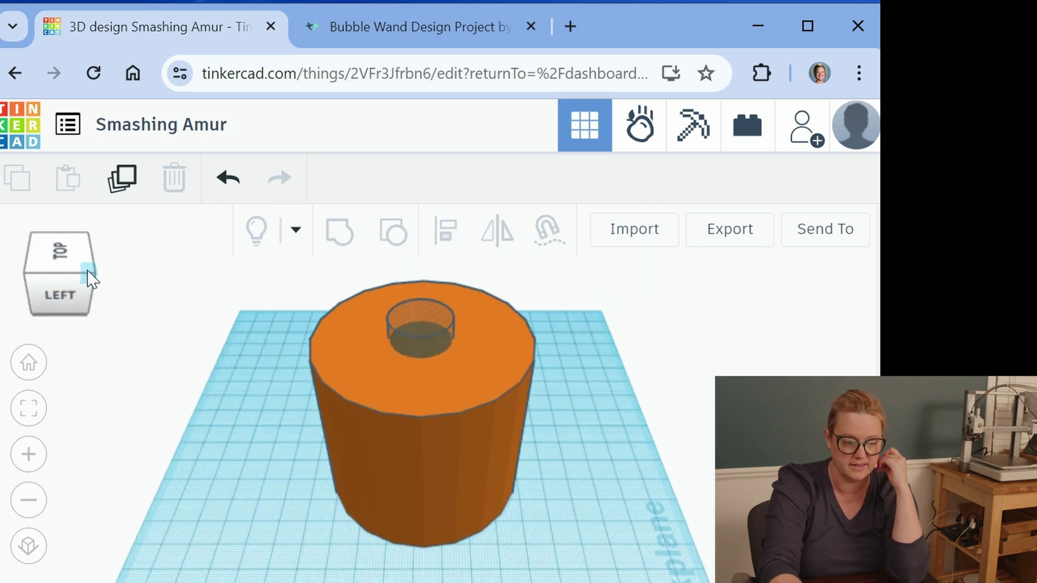
left_click(67, 297)
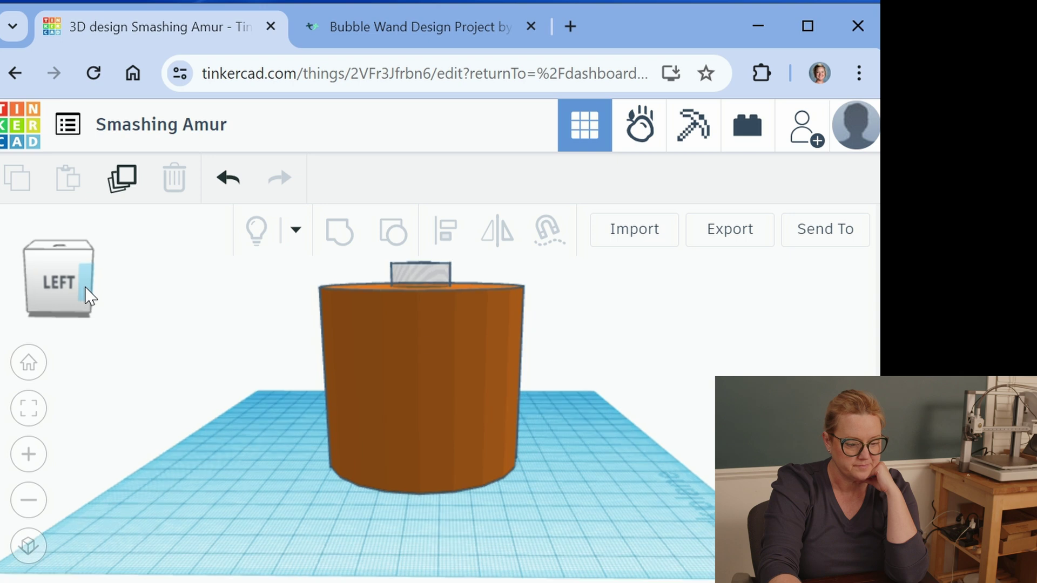
Inspect the hole cylinder's protrusion above the large cylinder from the corner and top-front views.
left_click(86, 294)
left_click(61, 246)
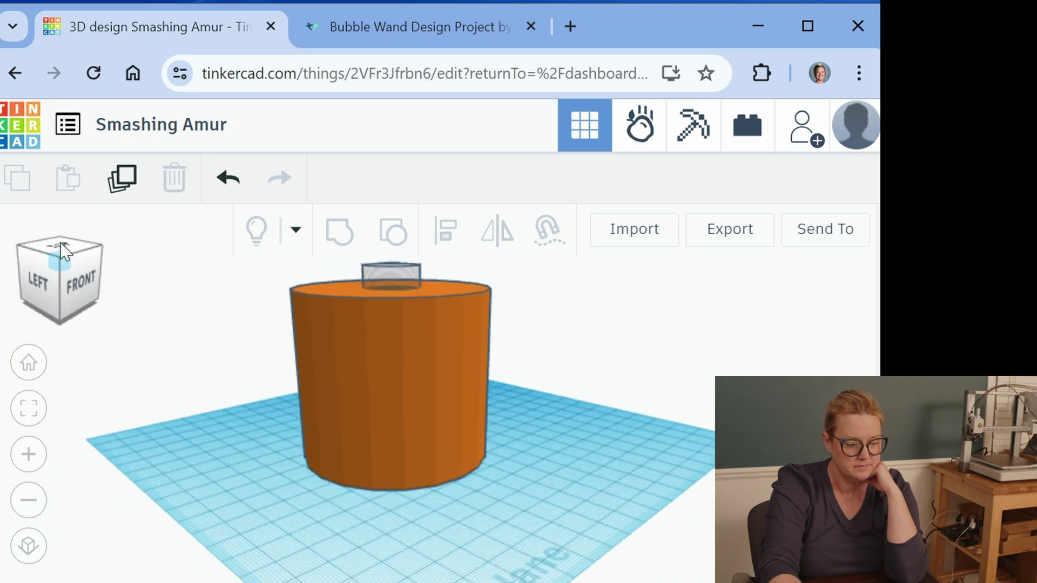
left_click(79, 267)
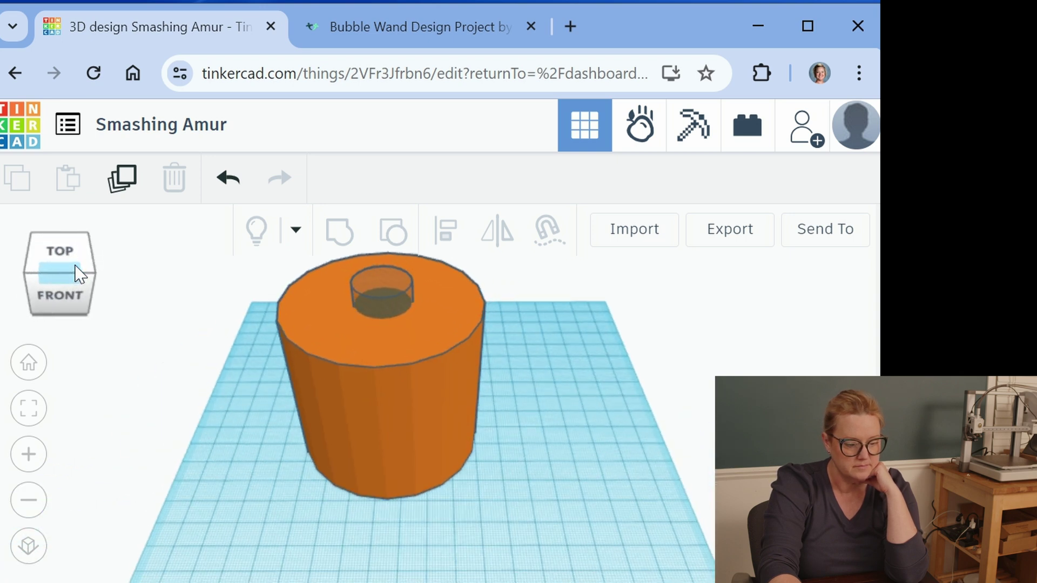
left_click(93, 277)
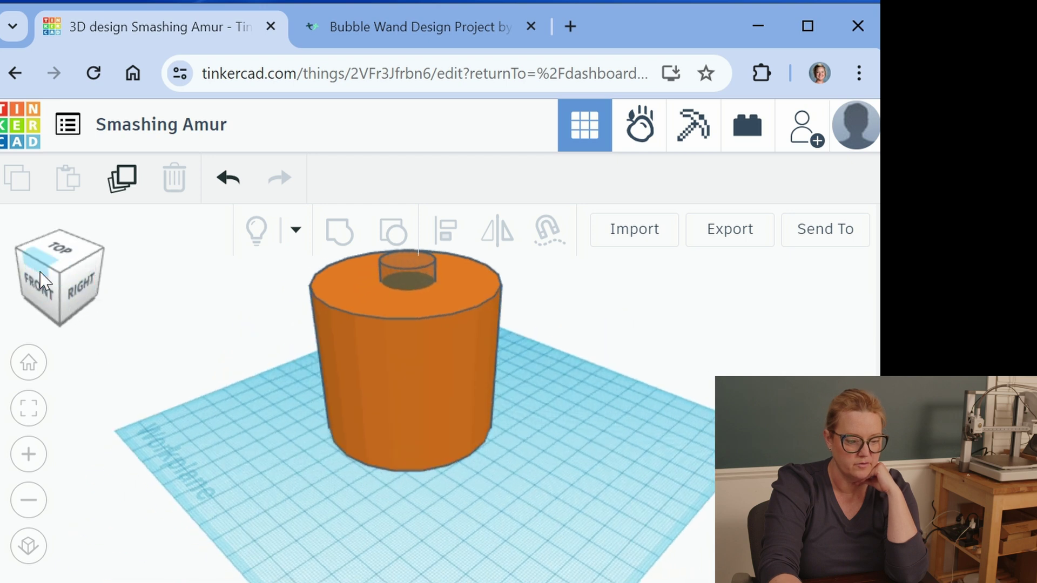
left_click_drag(42, 279, 41, 272)
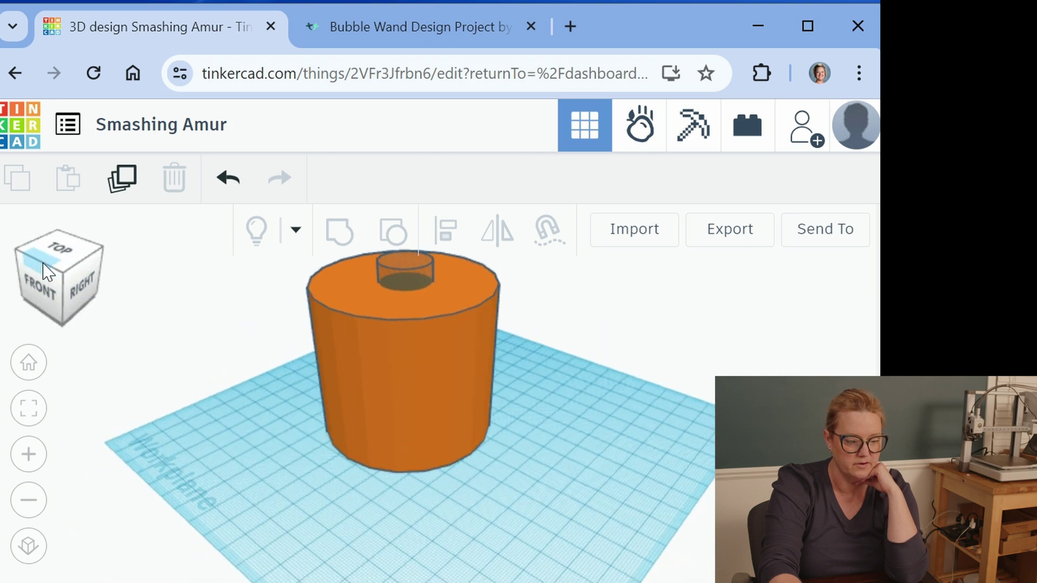
left_click(46, 268)
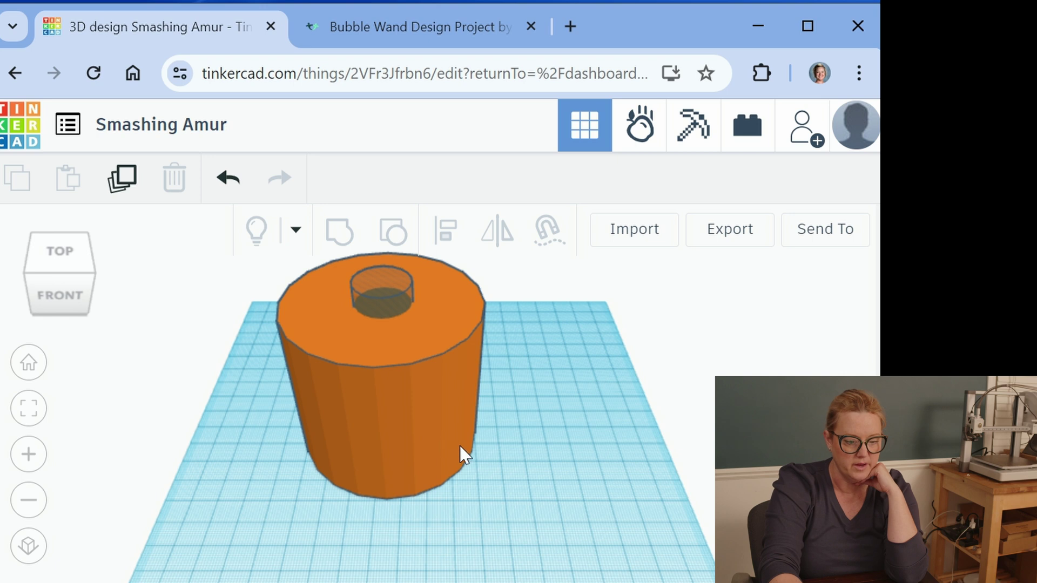
Try aligning the large cylinder and the hole cylinder vertically by their middles, bottoms and tops.
left_click_drag(527, 459, 296, 322)
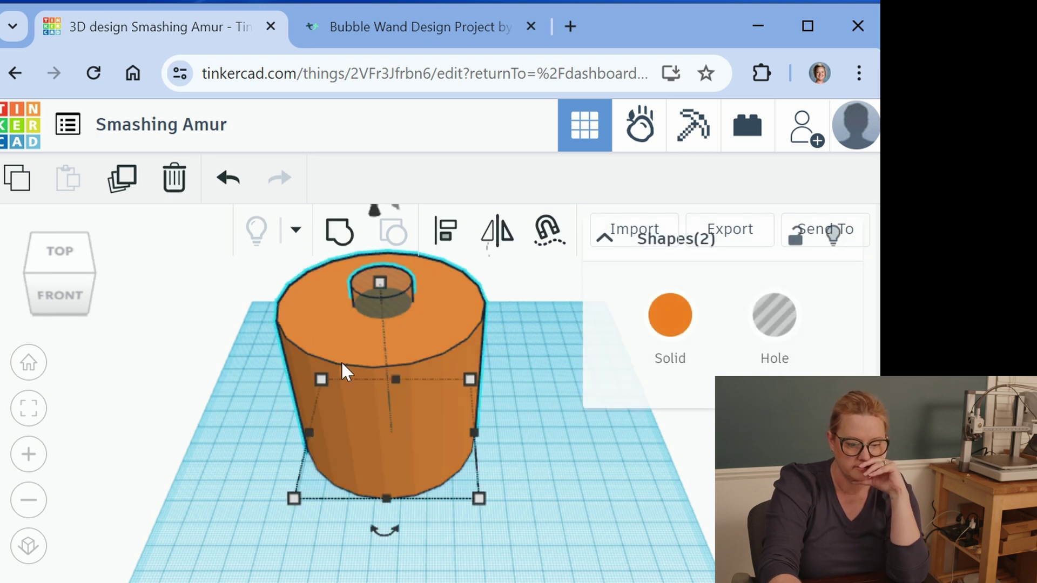
left_click(442, 232)
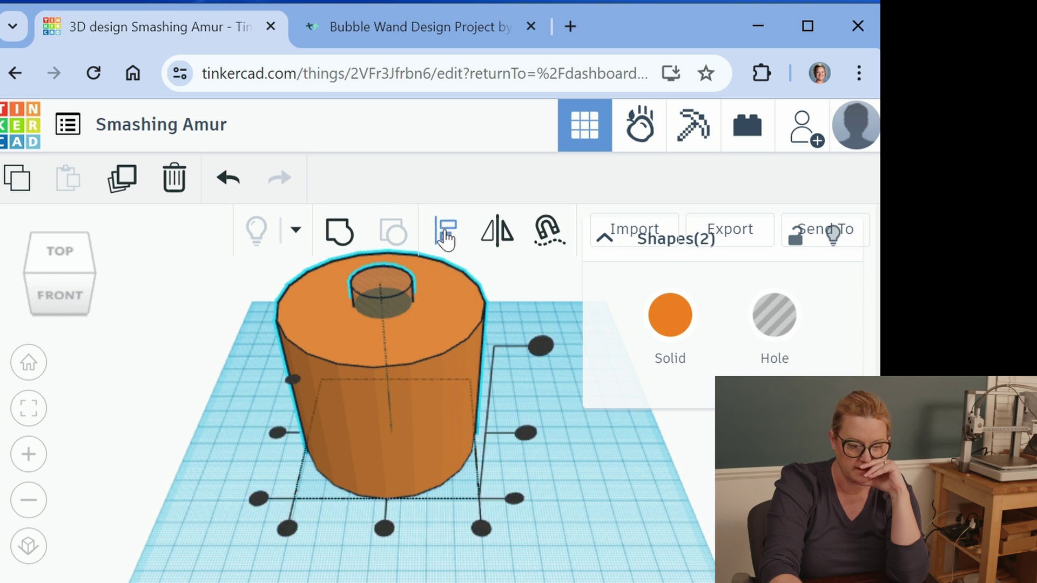
left_click(525, 433)
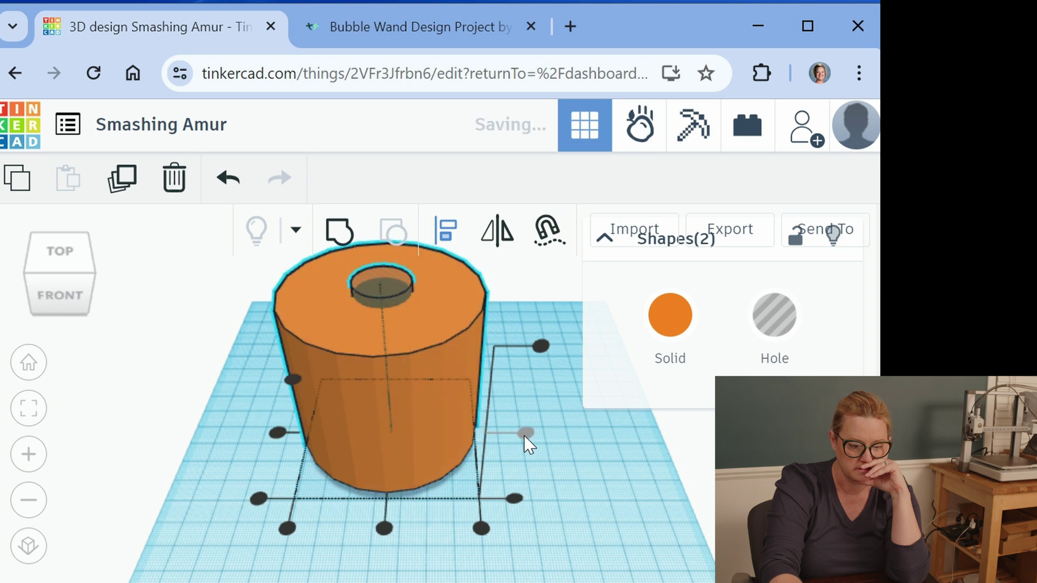
left_click(515, 499)
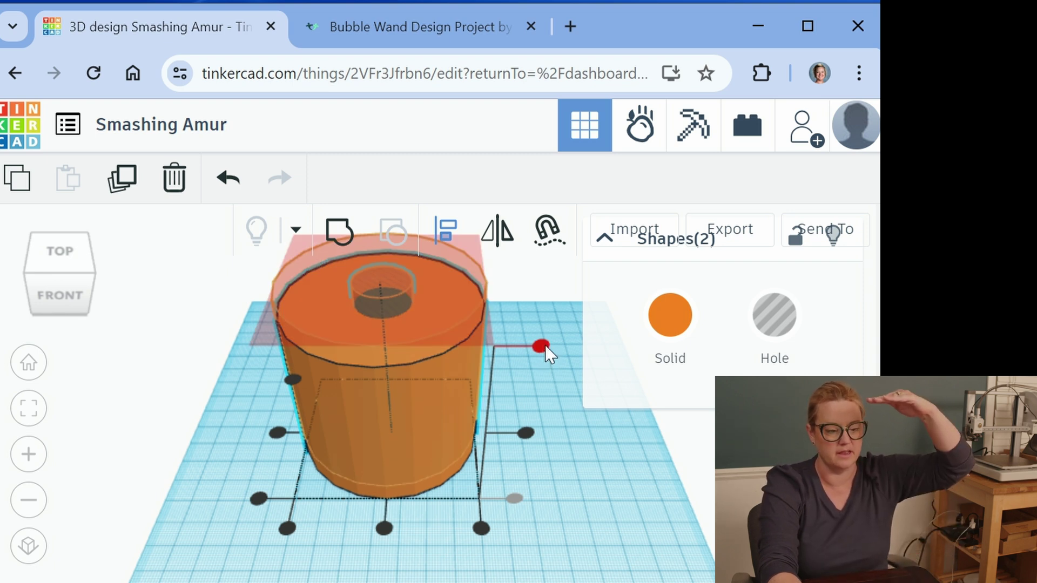
left_click_drag(546, 345, 545, 346)
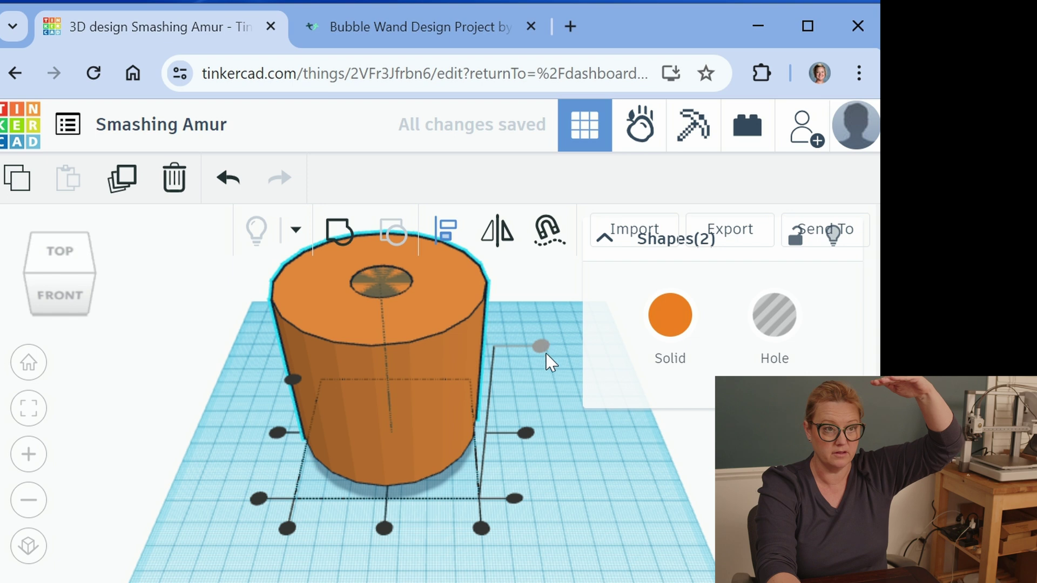
Compare the vertical alignments from below and the front, ending with both cylinders aligned at their bottoms.
left_click(64, 312)
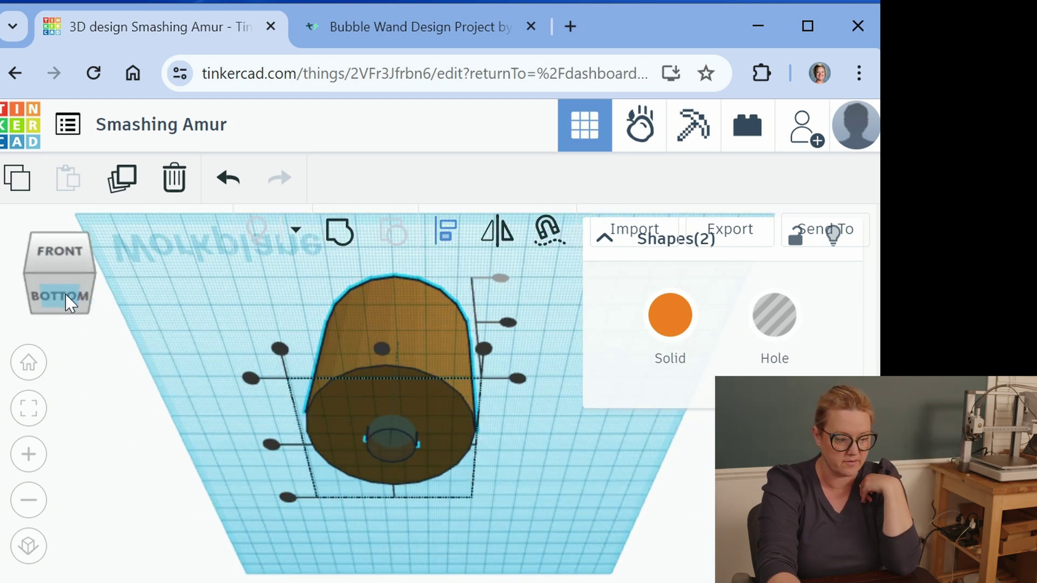
left_click(63, 275)
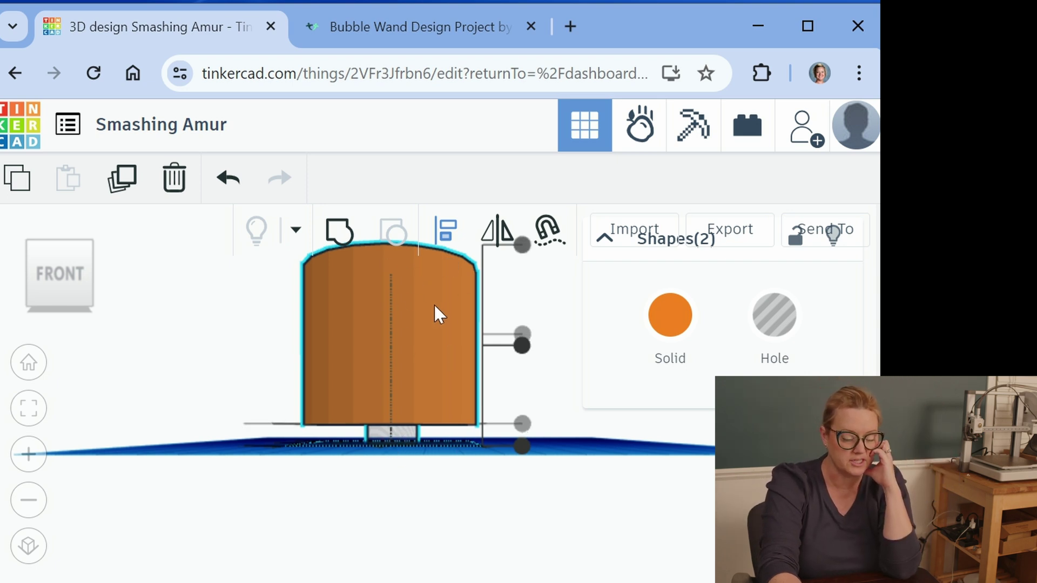
left_click(522, 447)
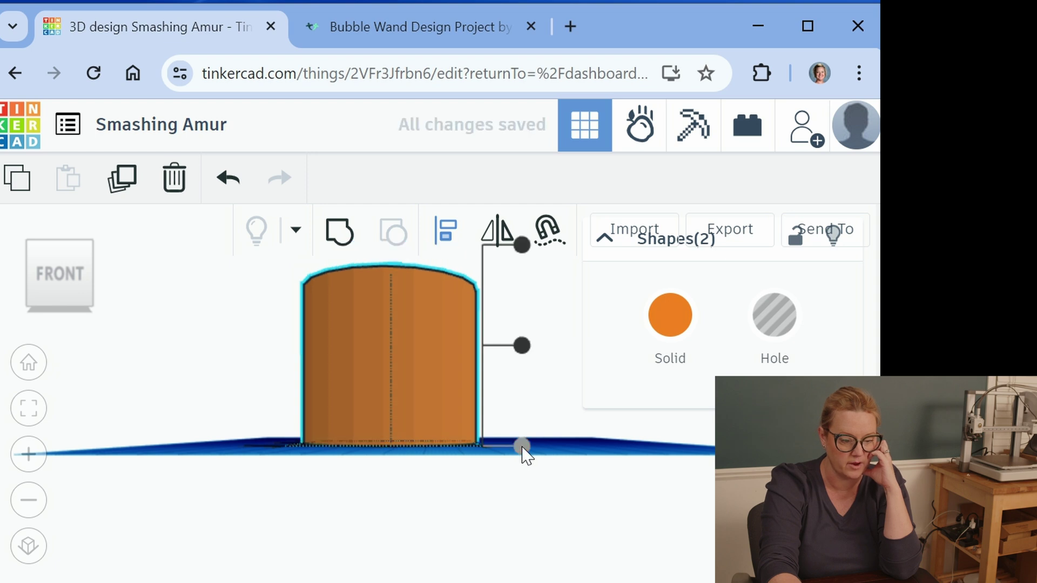
left_click(525, 349)
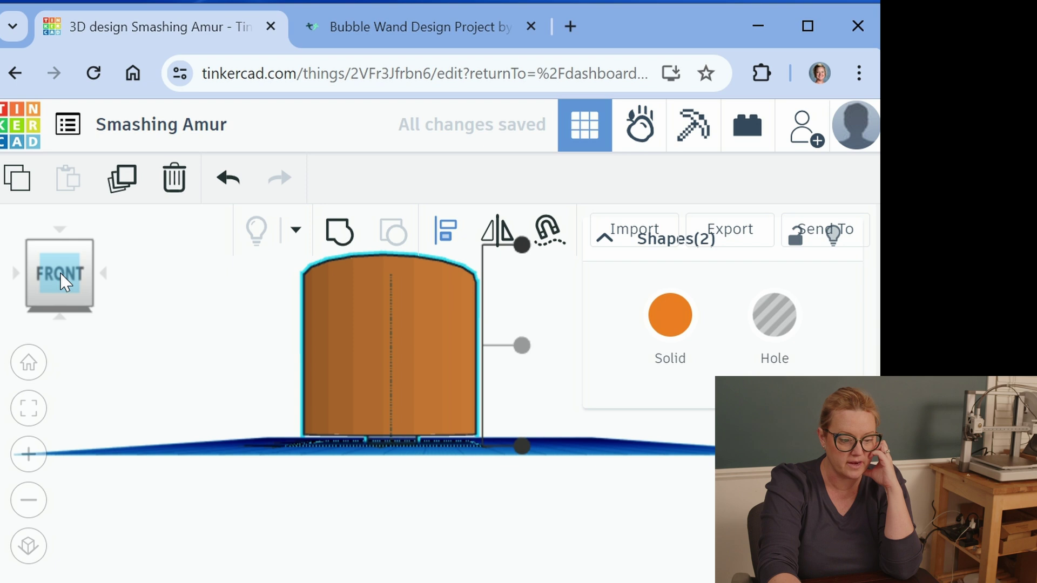
left_click(64, 244)
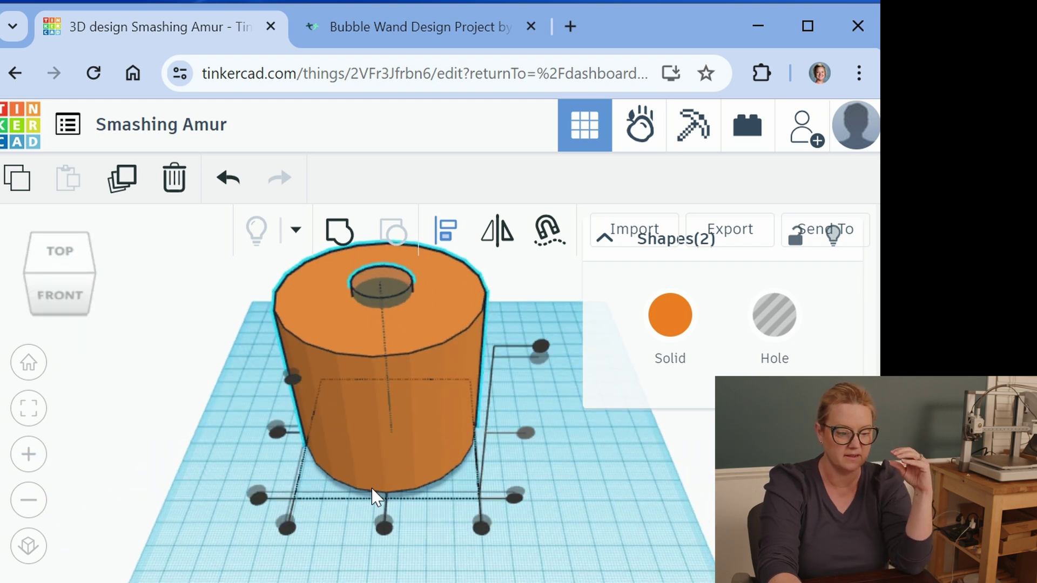
left_click(514, 498)
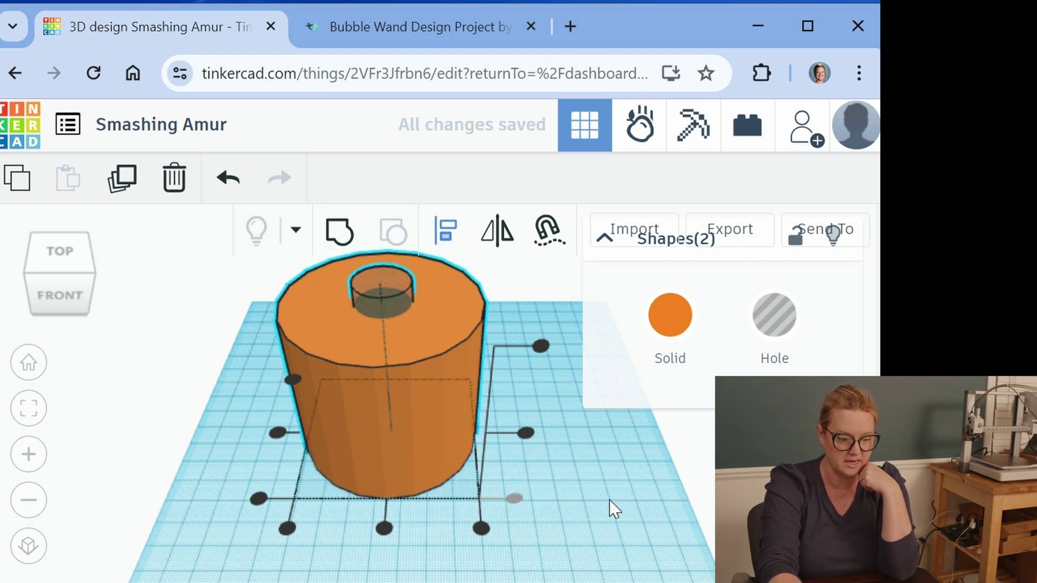
left_click(346, 244)
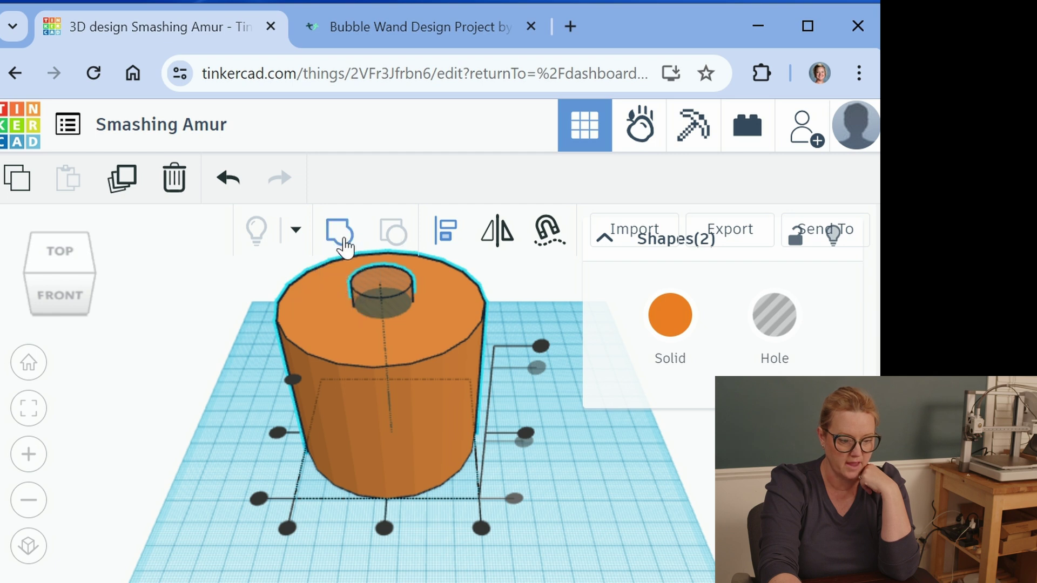
left_click(569, 491)
left_click_drag(446, 425, 455, 485)
left_click(254, 177)
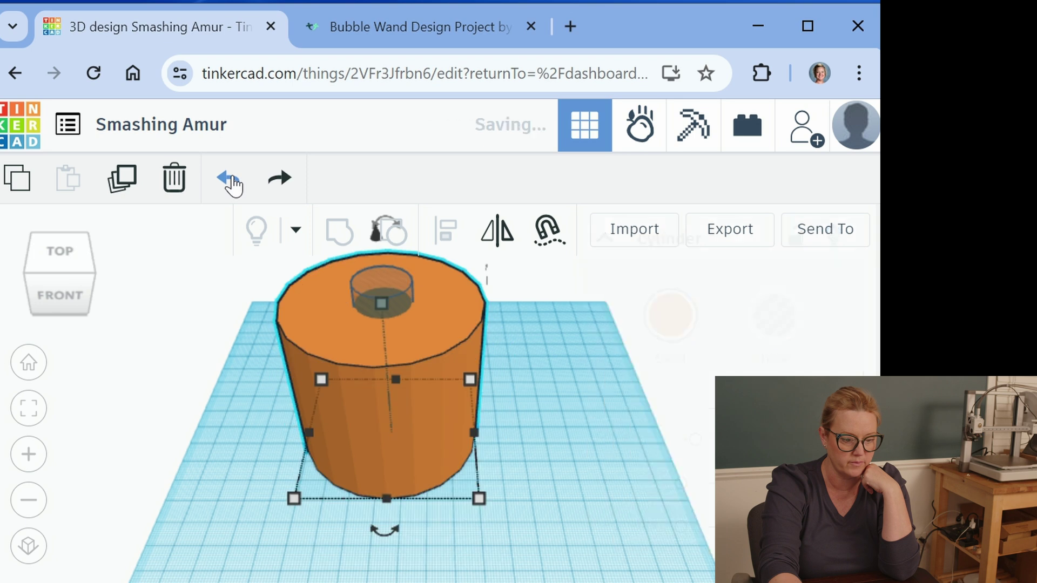
Select both cylinders and group them to cut the hole out of the large cylinder.
left_click(509, 520)
left_click_drag(407, 354, 316, 253)
left_click_drag(221, 399, 324, 259)
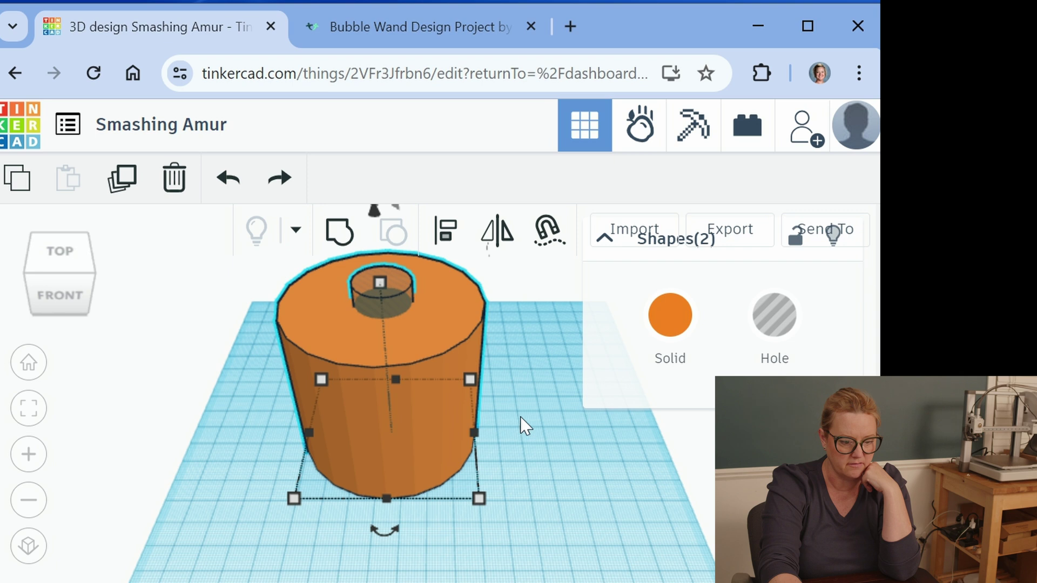
left_click(549, 489)
left_click_drag(589, 542, 182, 241)
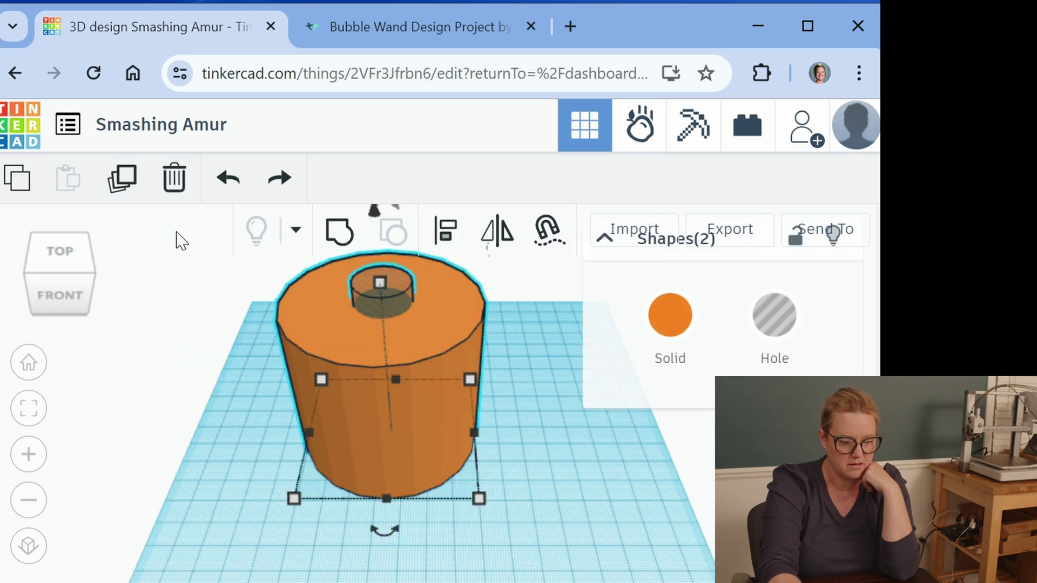
left_click(339, 236)
left_click(231, 441)
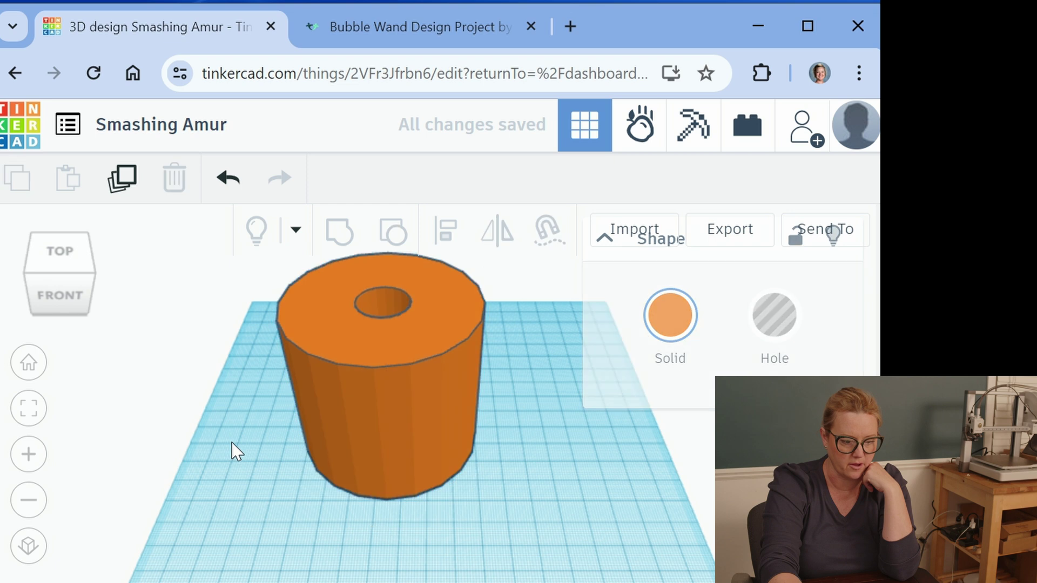
Check the cut hole from the top view and ungroup the shape into its two cylinders.
left_click(391, 346)
left_click(65, 265)
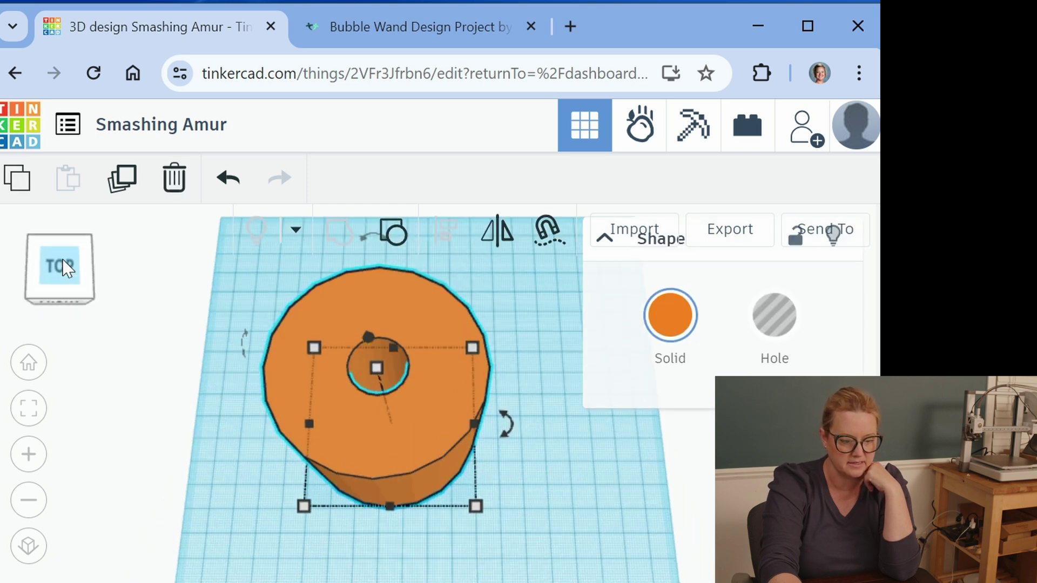
left_click(572, 501)
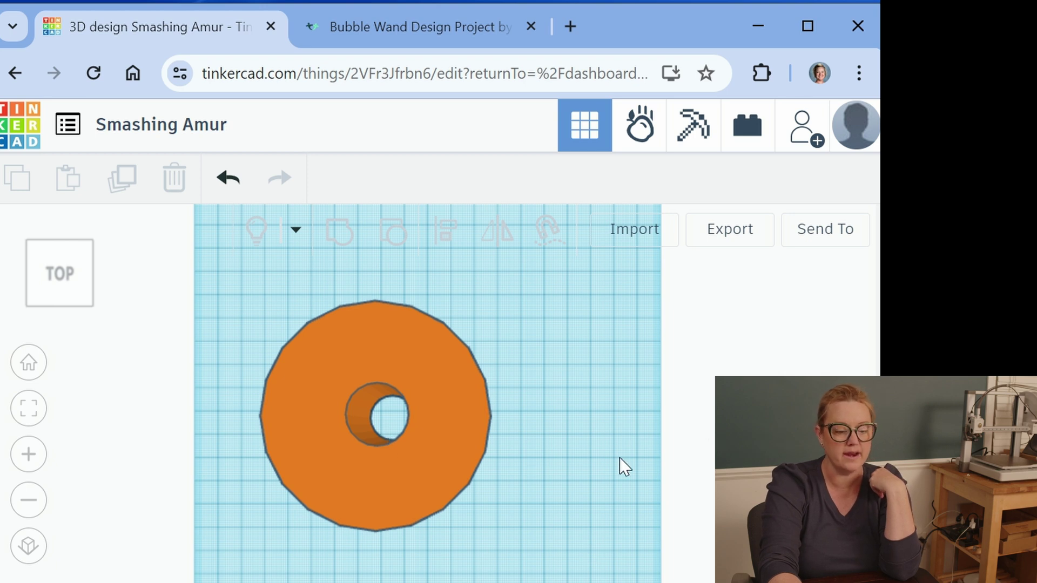
left_click(287, 373)
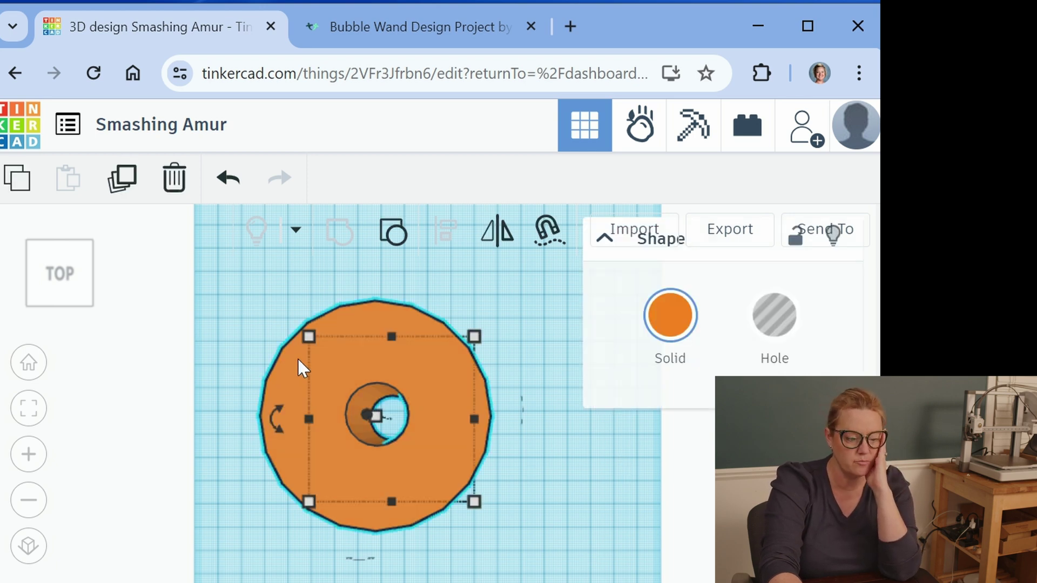
left_click(388, 244)
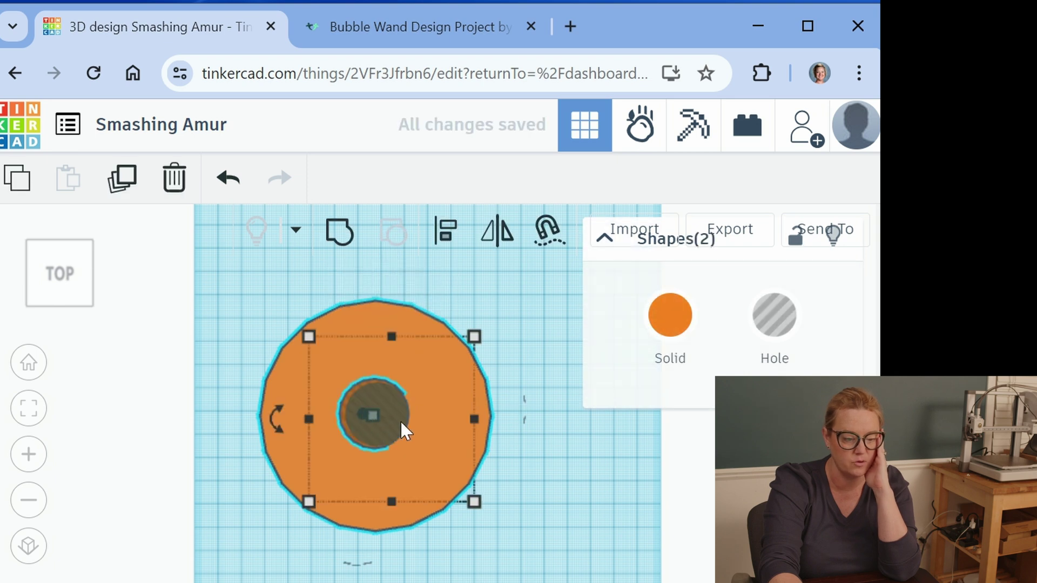
left_click(577, 458)
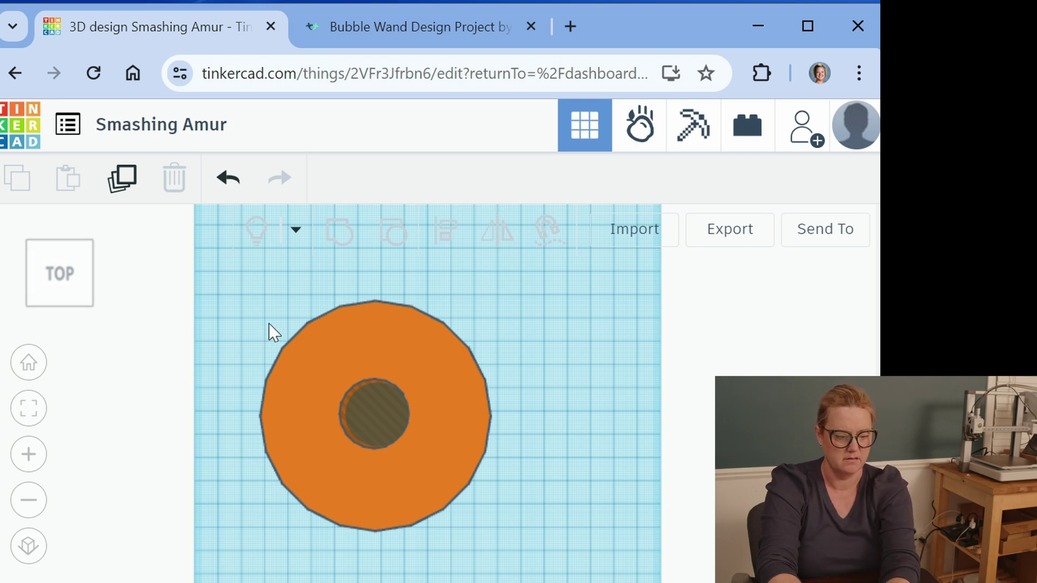
Select both cylinders in the top view and align their centres in the left-right direction.
left_click_drag(541, 435, 198, 339)
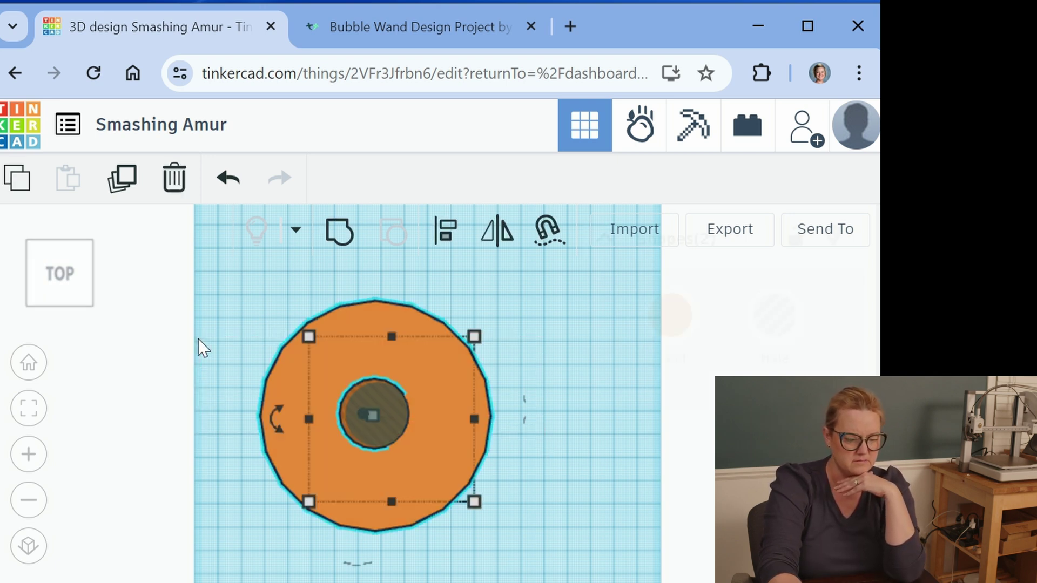
left_click(530, 466)
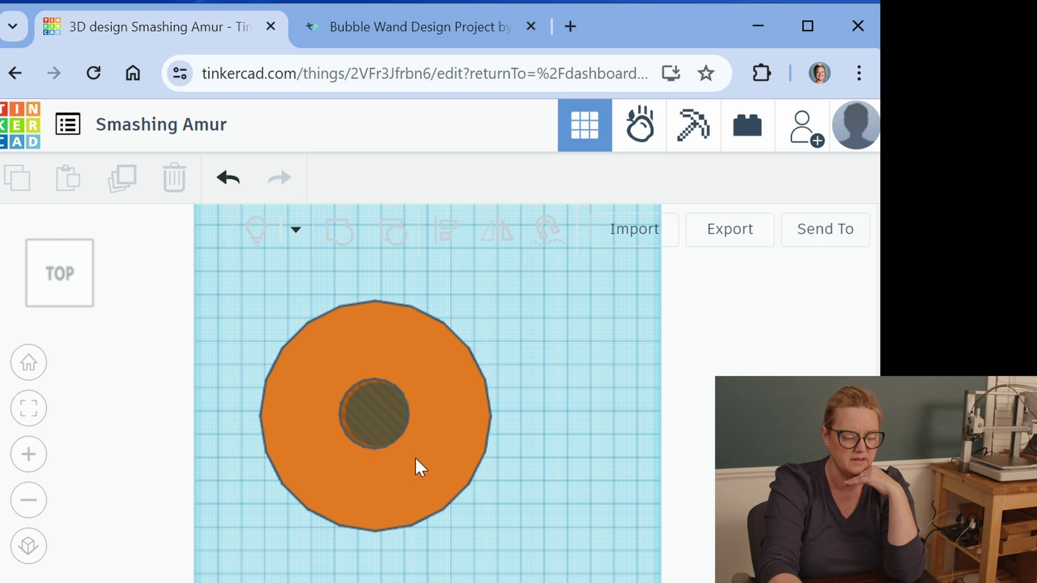
key("ctrl+a")
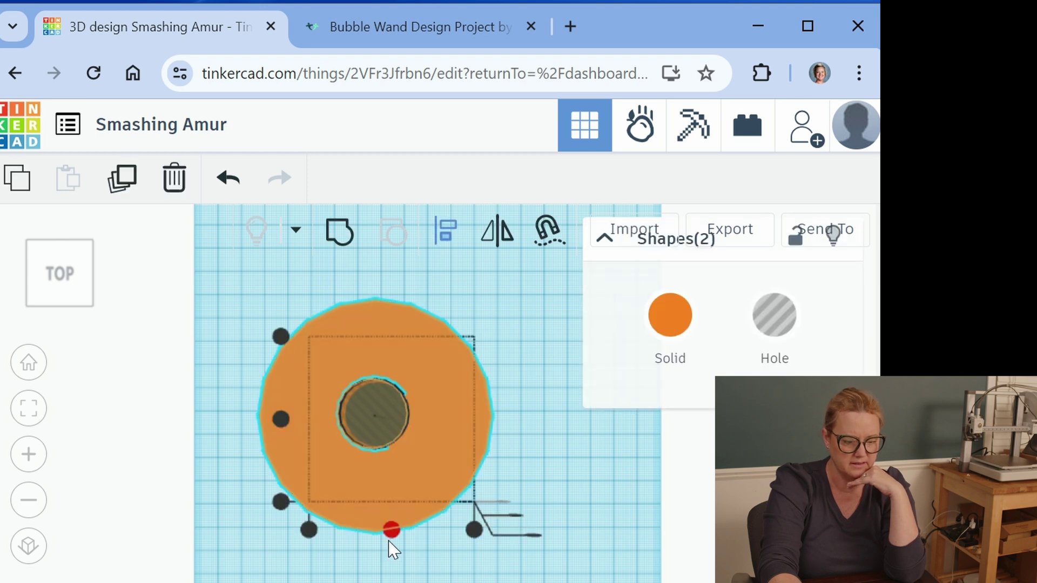
left_click(309, 530)
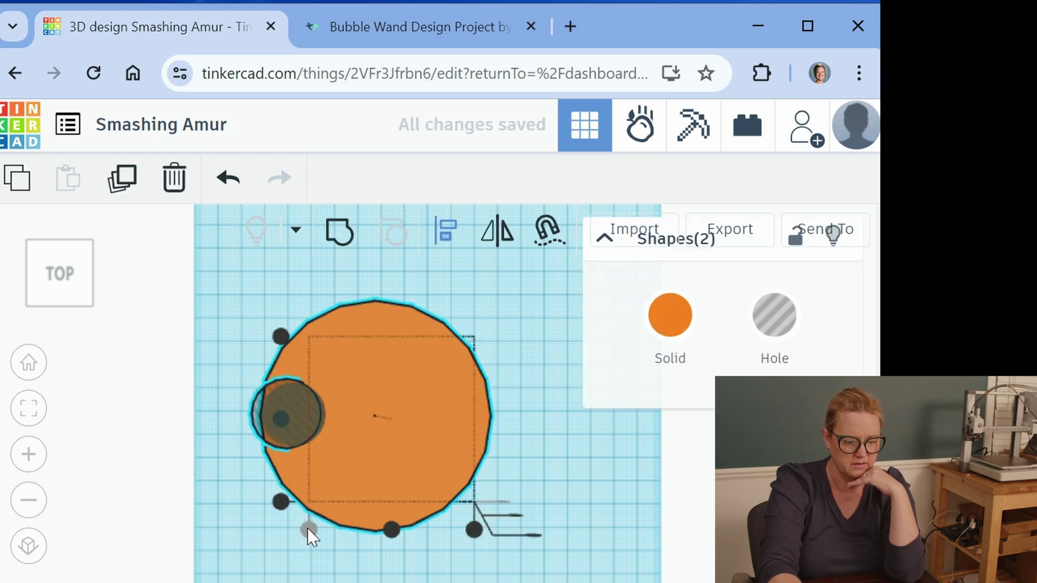
left_click(392, 530)
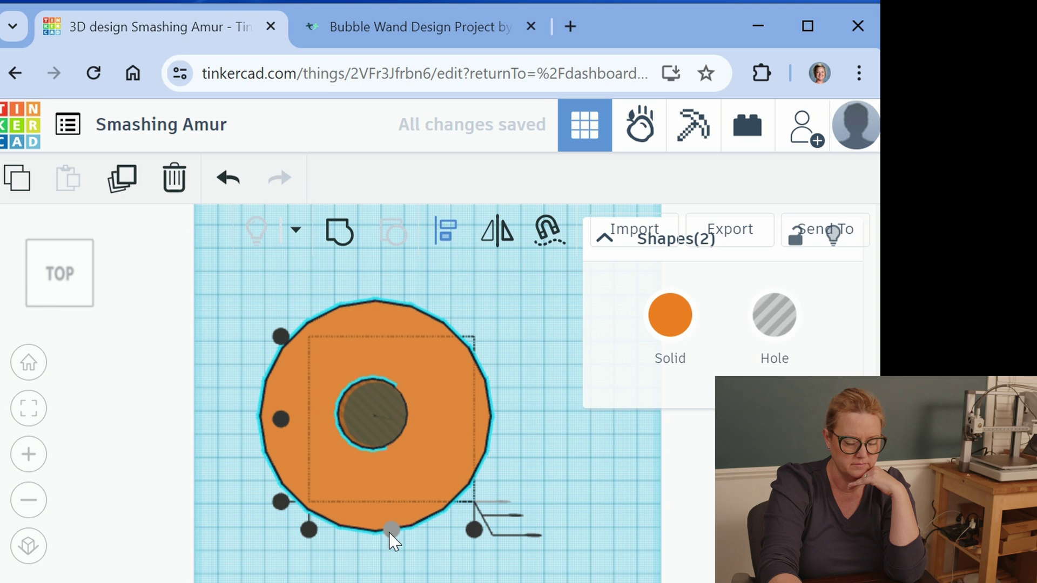
Regroup both cylinders to cut the centred hole through the large cylinder, and view the shape from the top.
left_click(61, 300)
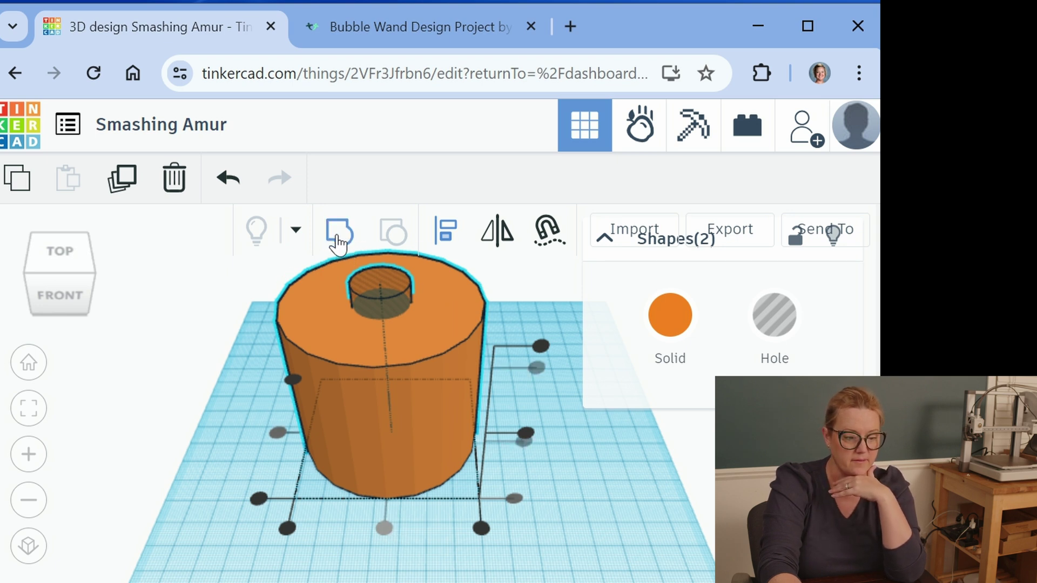
left_click(630, 490)
left_click_drag(580, 523, 191, 227)
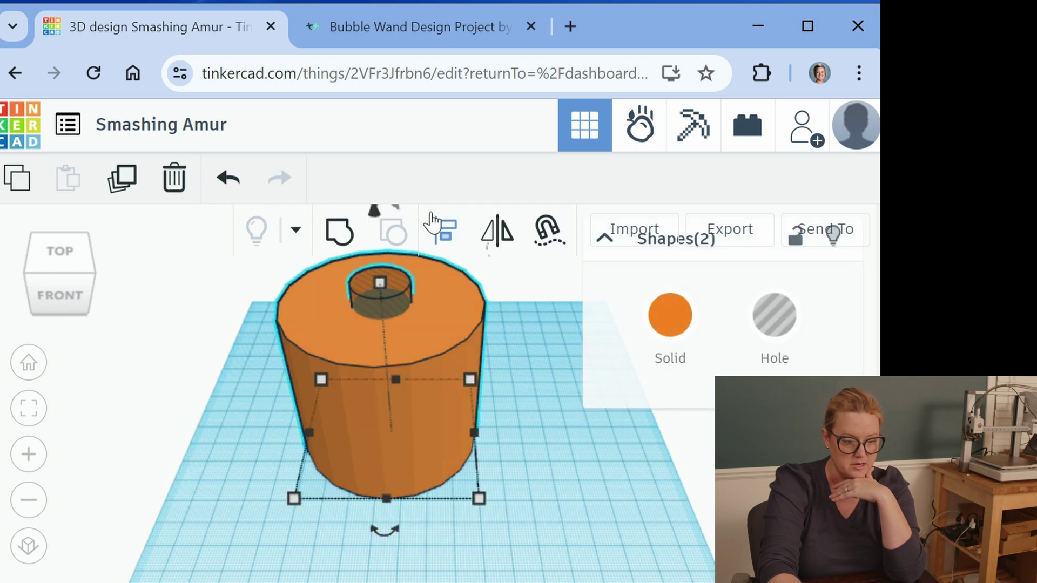
left_click(340, 233)
left_click(562, 497)
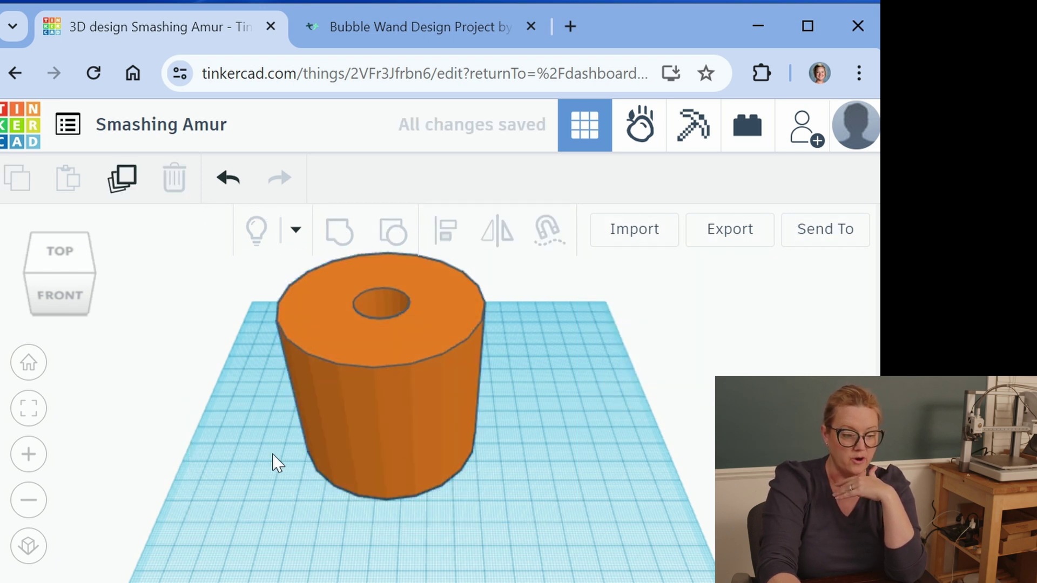
left_click(60, 251)
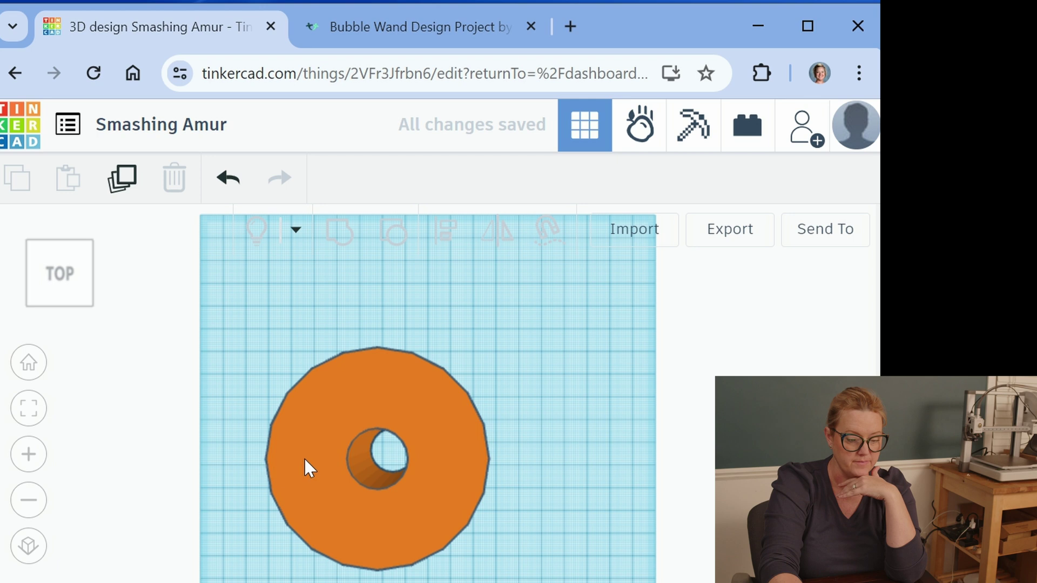
Move the grouped shape on the workplane toward its rear right as one object.
left_click_drag(405, 426, 463, 397)
left_click(605, 516)
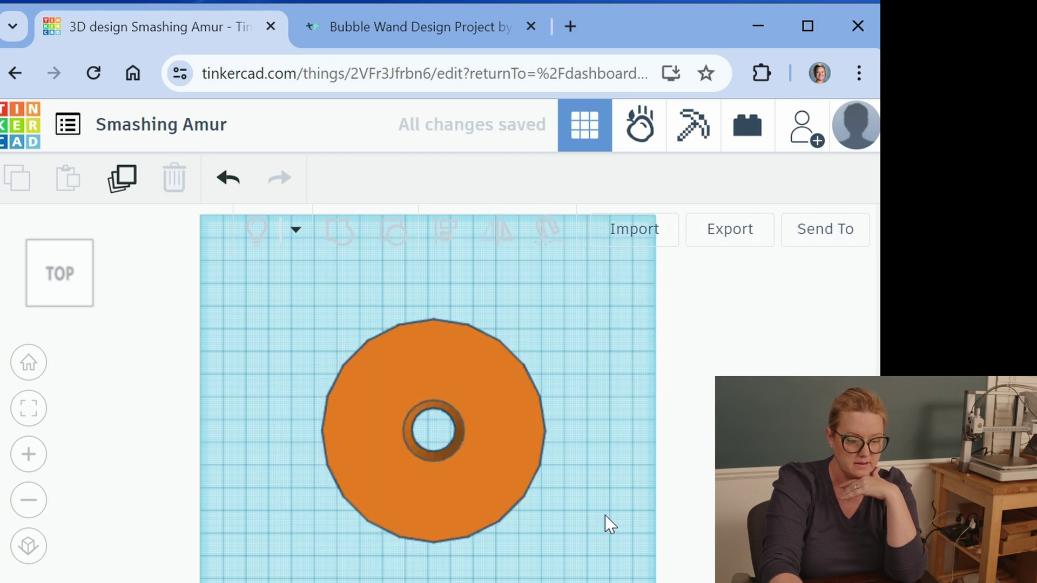
Ungroup the shape, try enlarging both selected cylinders together to about 90 mm, and undo the resize.
left_click(427, 454)
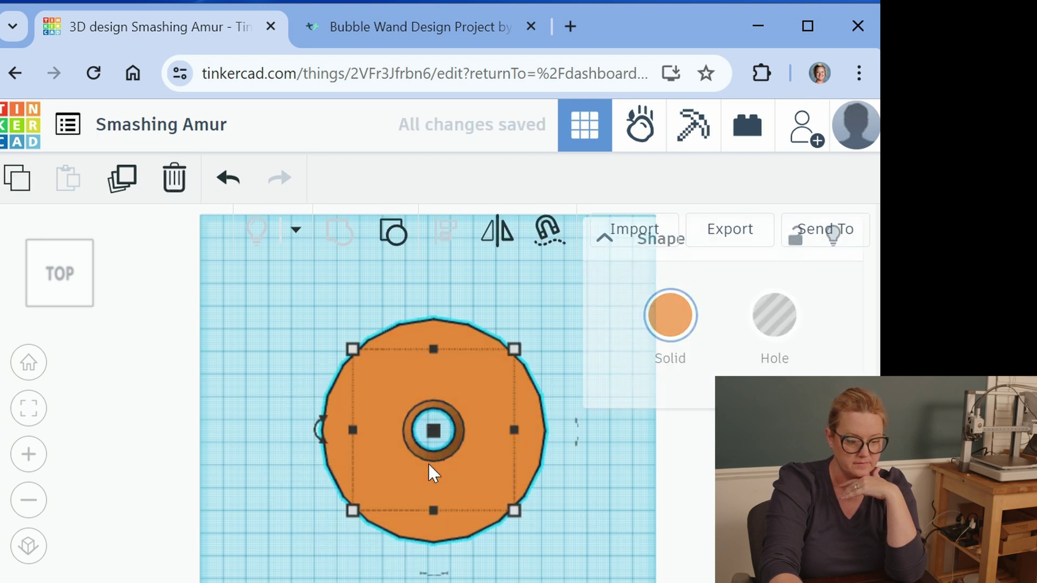
left_click(396, 236)
left_click_drag(514, 511, 555, 561)
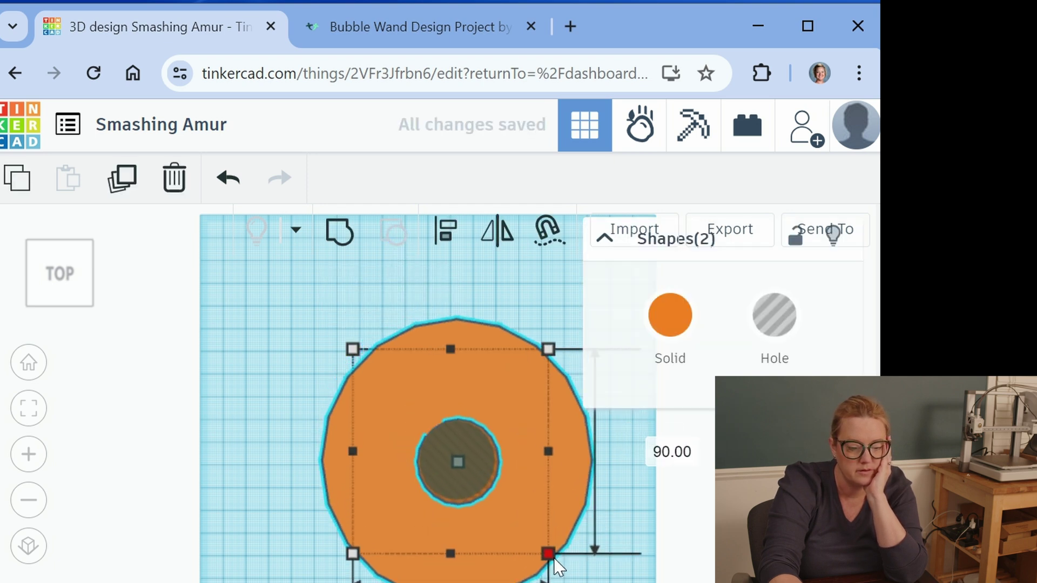
left_click(225, 178)
left_click(579, 570)
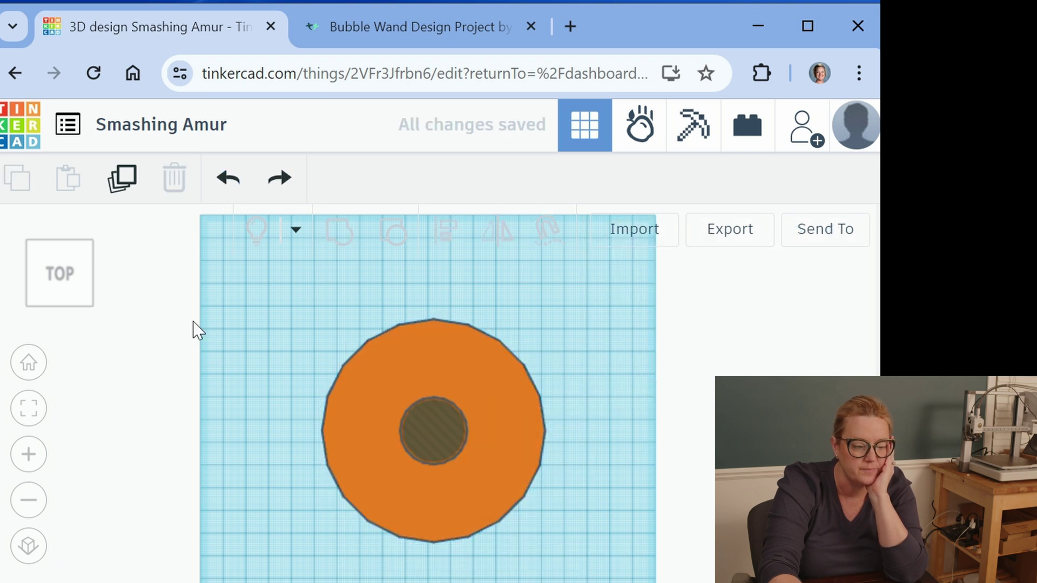
Select both cylinders and group them again to cut the centre hole.
left_click_drag(261, 302, 591, 576)
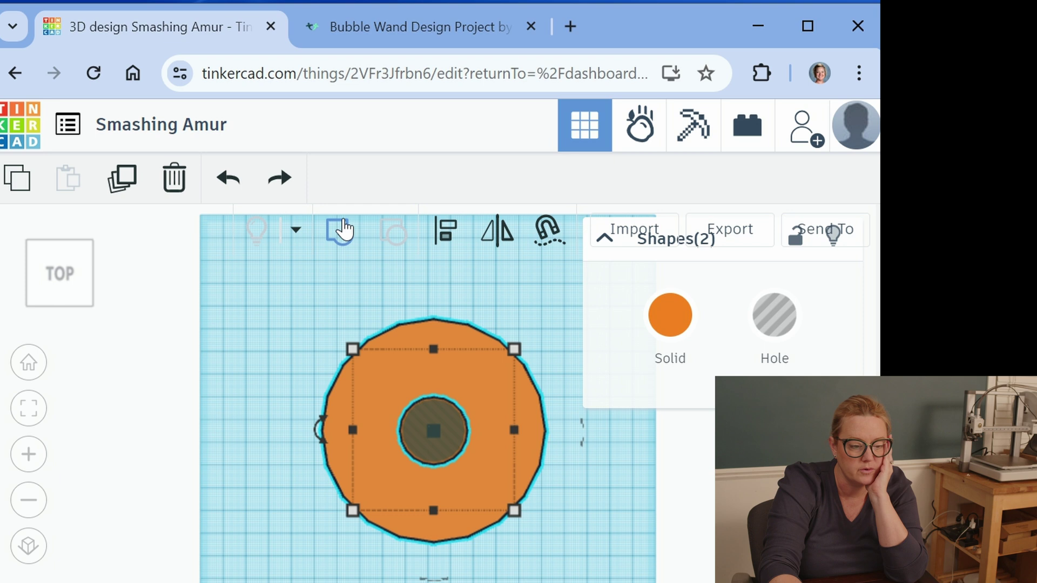
left_click(340, 231)
left_click(298, 444)
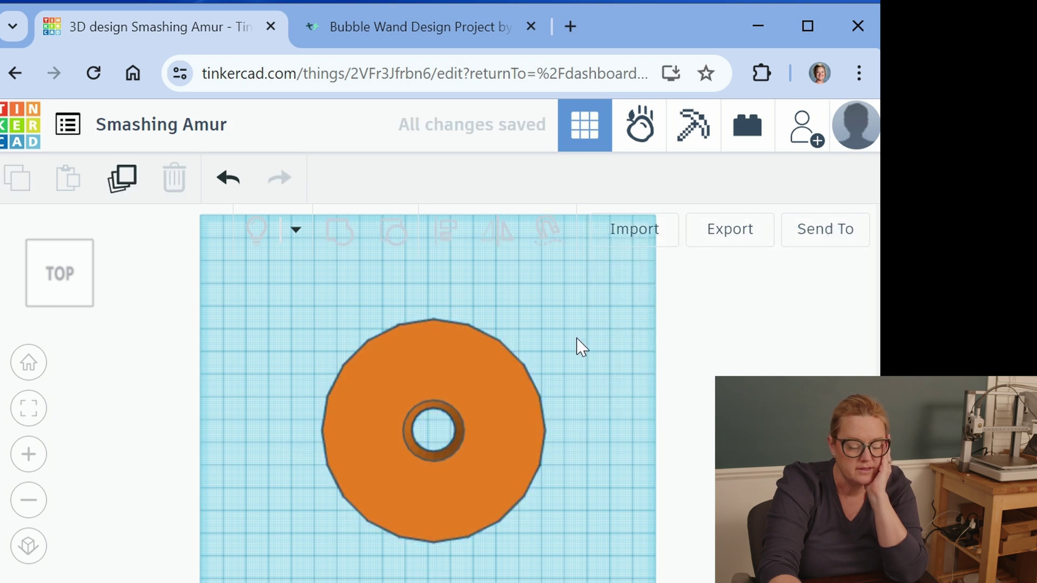
View the grouped shape from the upper front and lower its height to 26 mm.
scroll(567, 470, "down", 2)
scroll(566, 465, "up", 3)
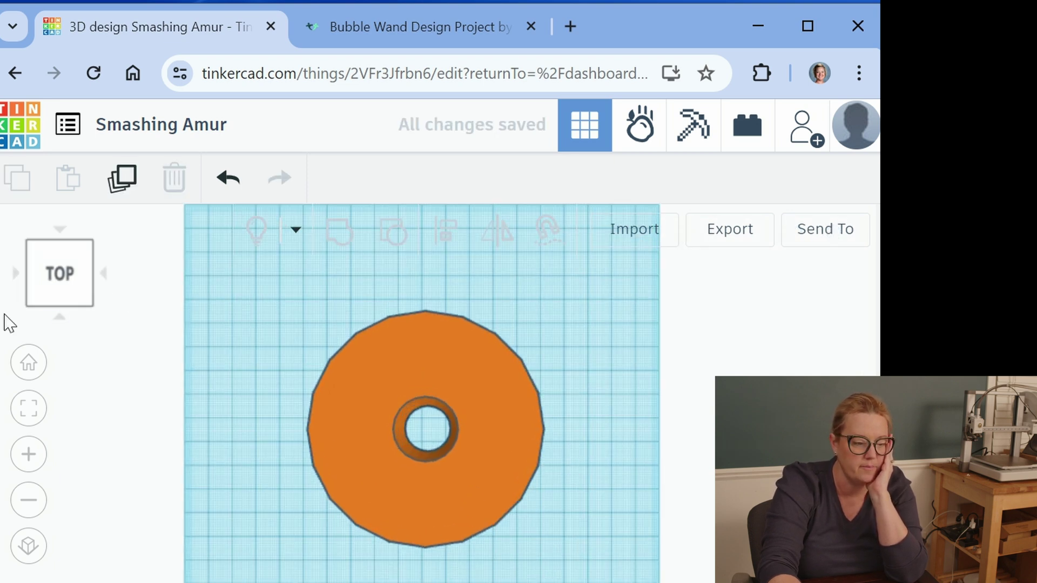
left_click(60, 305)
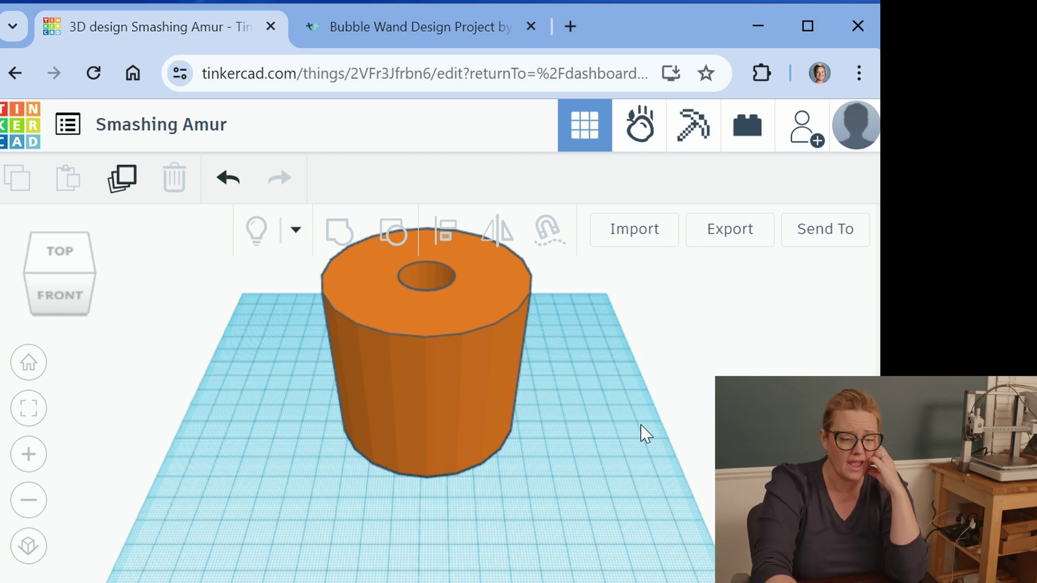
left_click_drag(610, 372, 632, 464)
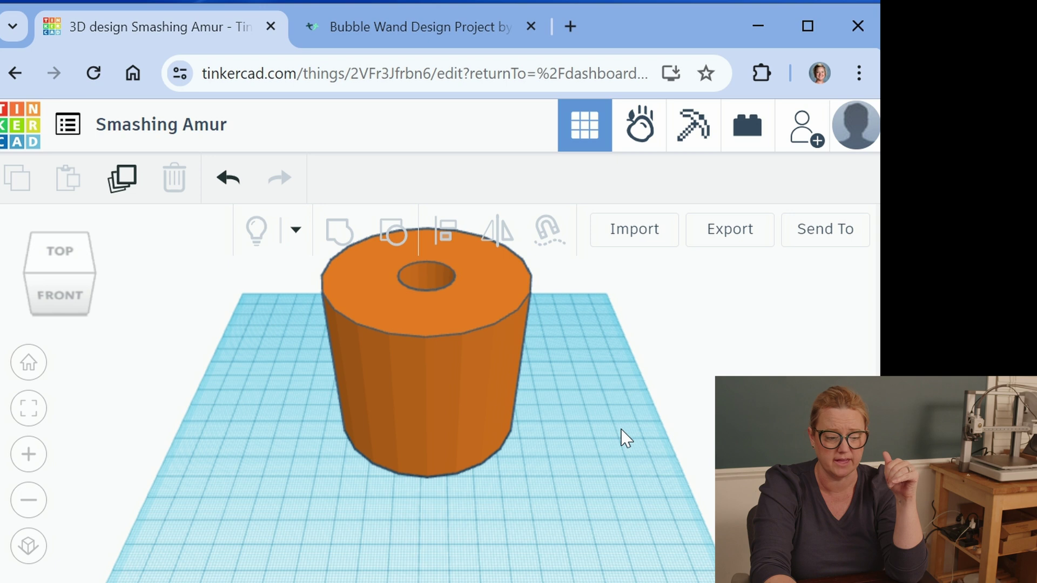
left_click(374, 350)
left_click_drag(427, 277, 435, 363)
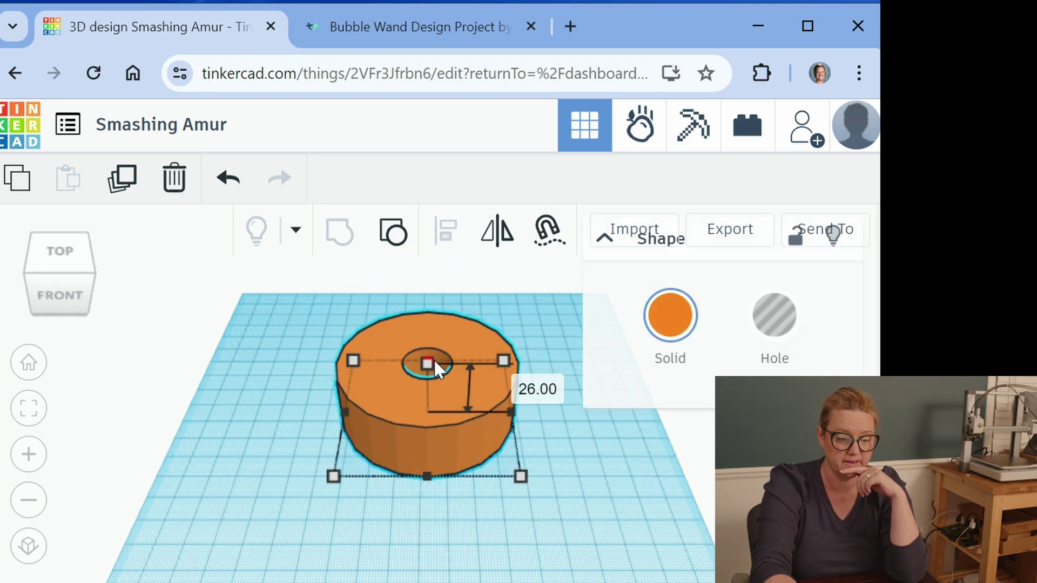
left_click(616, 521)
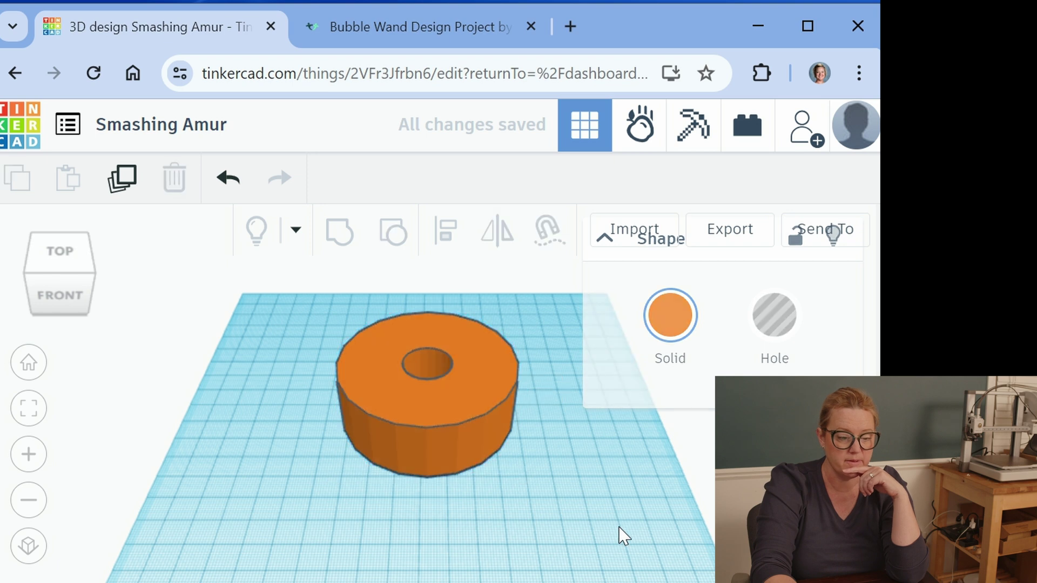
Check the flattened shape from the top, try stretching it toward the front by its corner, and undo the resize.
left_click(66, 253)
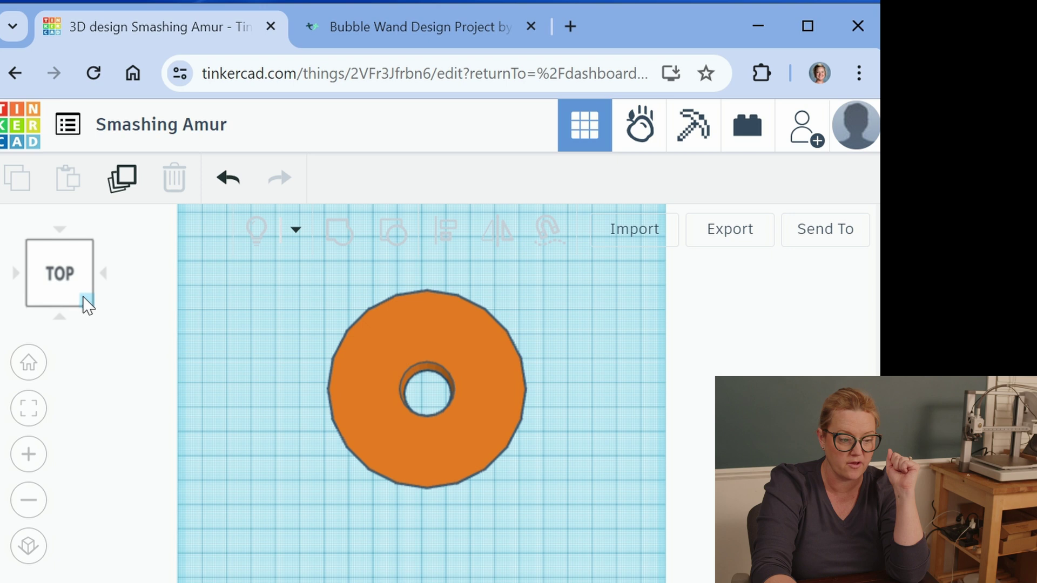
left_click(62, 303)
left_click(454, 416)
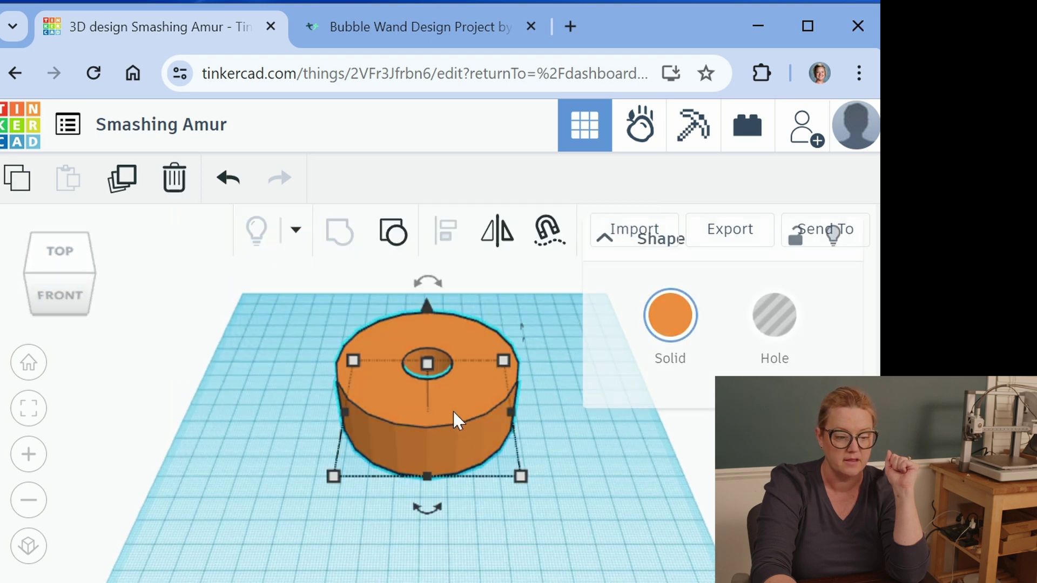
left_click_drag(518, 480, 519, 582)
key("ctrl+z")
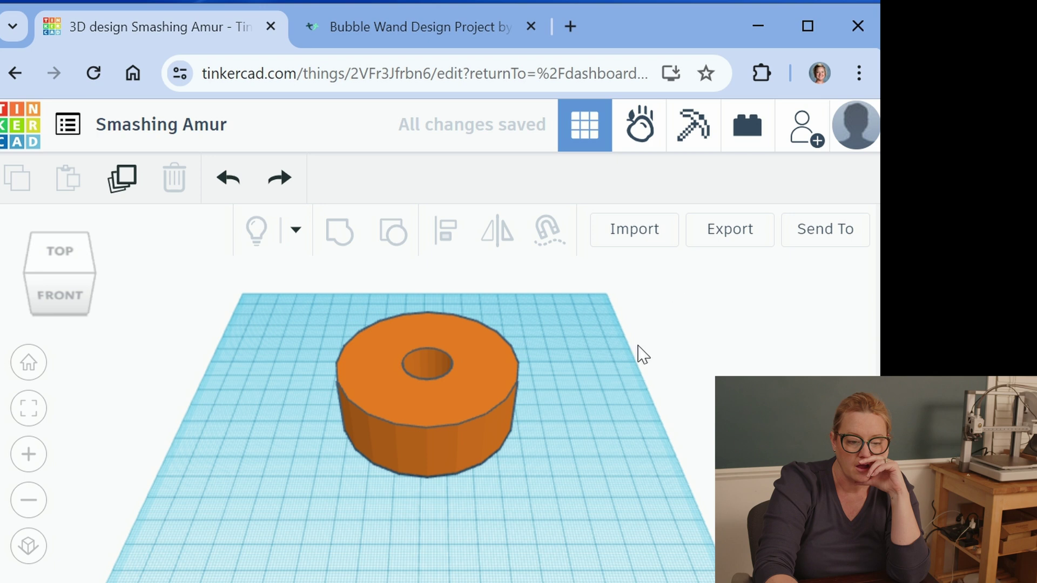
left_click(432, 408)
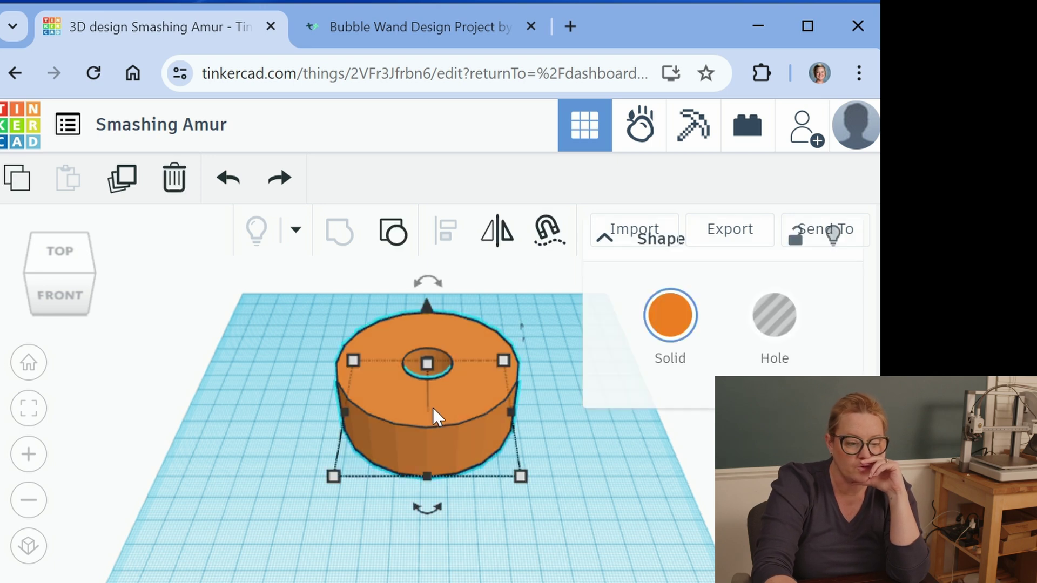
left_click(633, 465)
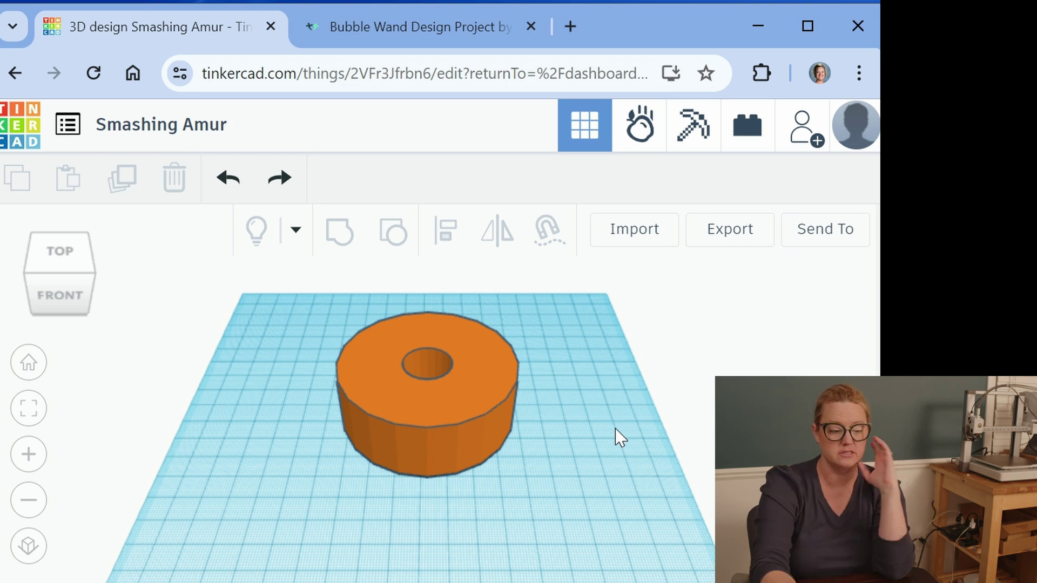
Place a Scribble shape on the workplane in front of the cylinder and draw a letter m freehand.
left_click(870, 427)
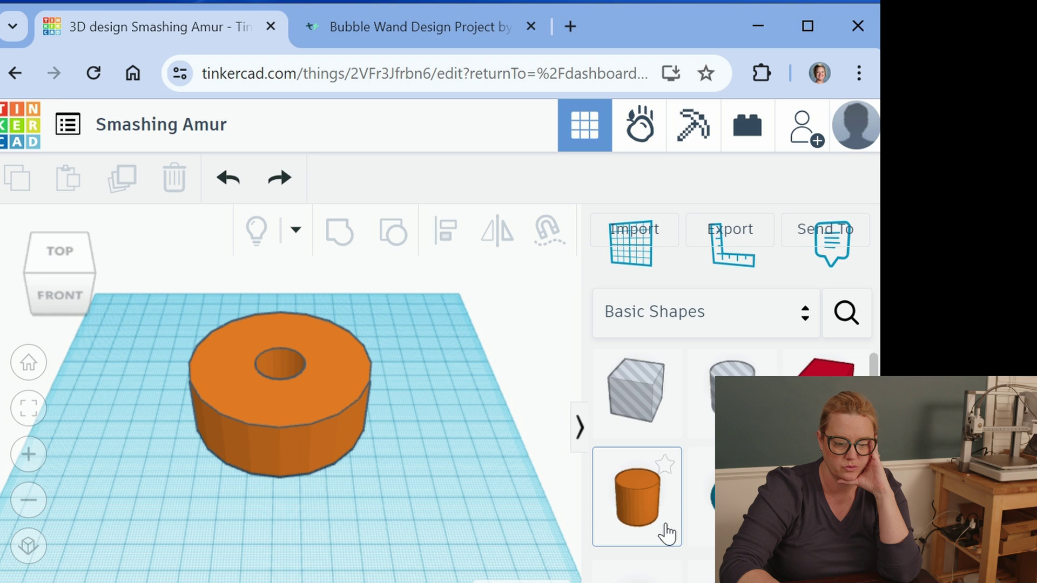
scroll(666, 534, "down", 2)
mouse_move(826, 363)
left_mouse_down()
mouse_move(277, 556)
mouse_move(292, 545)
left_mouse_up()
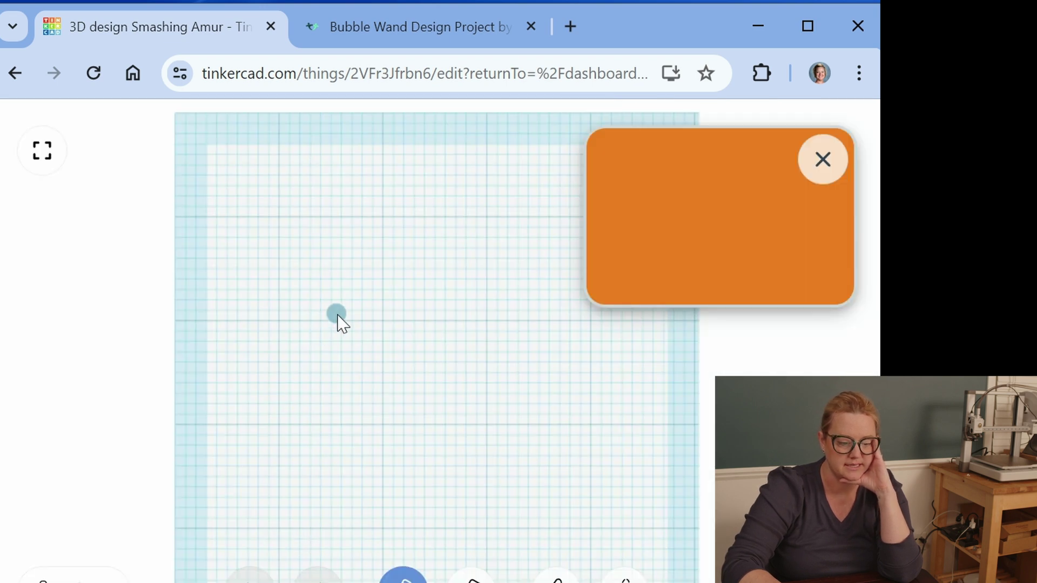
left_click_drag(322, 258, 322, 367)
mouse_move(321, 303)
left_mouse_down()
mouse_move(398, 260)
mouse_move(502, 388)
left_mouse_up()
Erase notches and a cut across the letter m, and delete the finished scribble shape from the workplane.
left_click(471, 577)
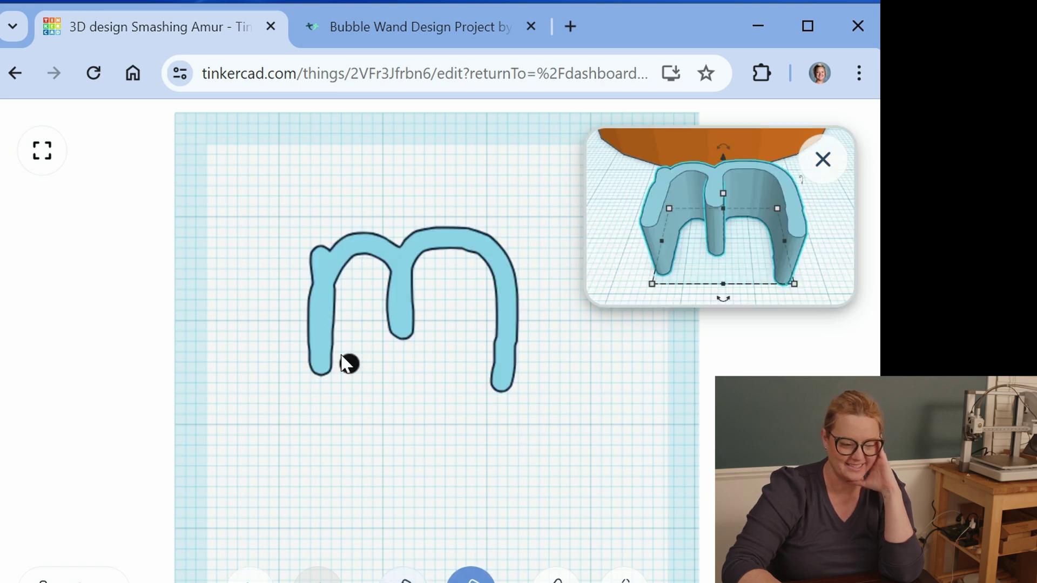
left_click_drag(315, 280, 317, 289)
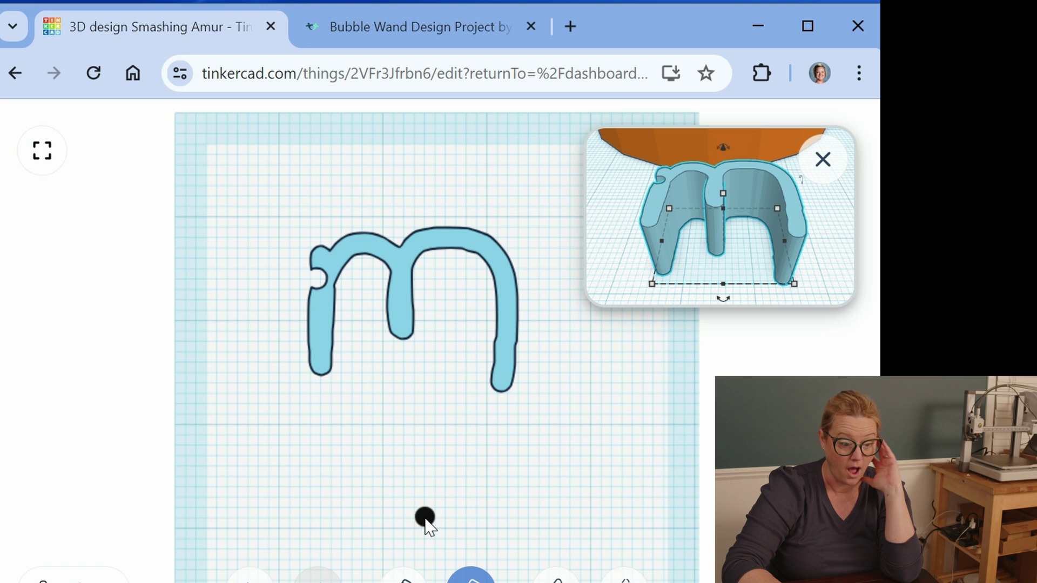
left_click(516, 303)
left_click(503, 388)
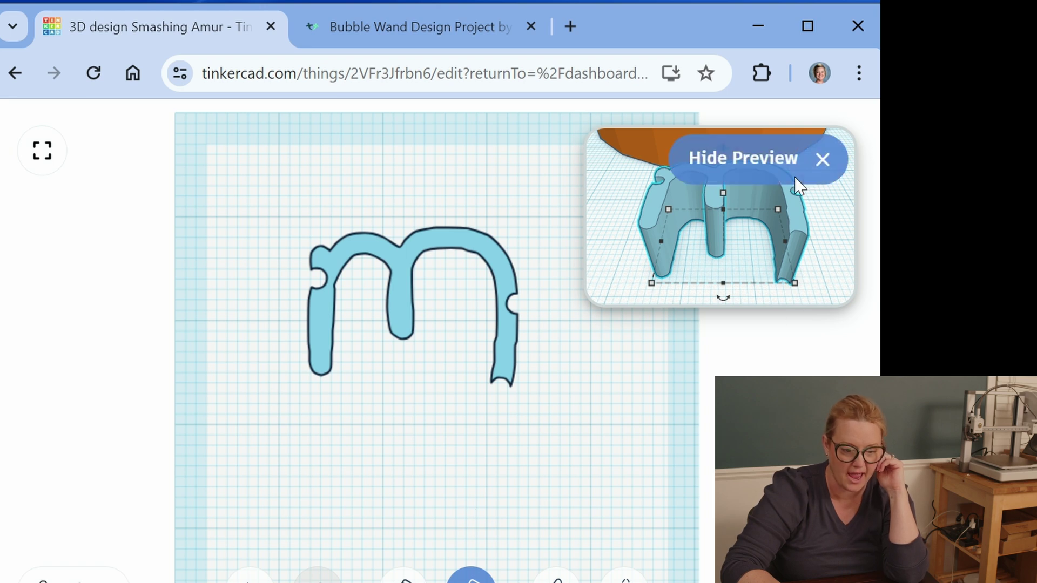
mouse_move(517, 409)
left_mouse_down()
mouse_move(512, 277)
mouse_move(413, 231)
mouse_move(364, 303)
mouse_move(313, 324)
mouse_move(315, 345)
left_mouse_up()
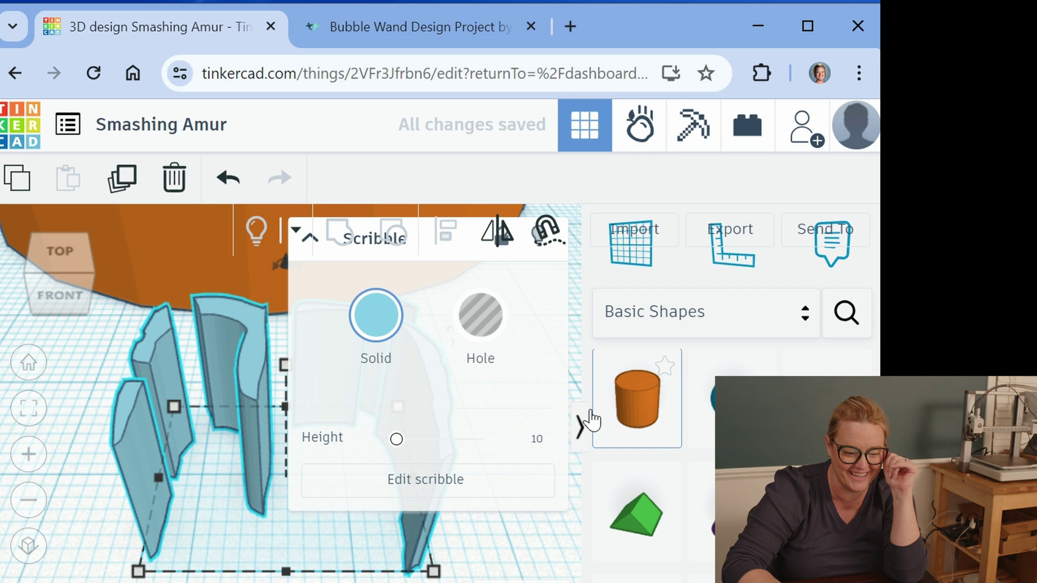
left_click(579, 426)
key("Delete")
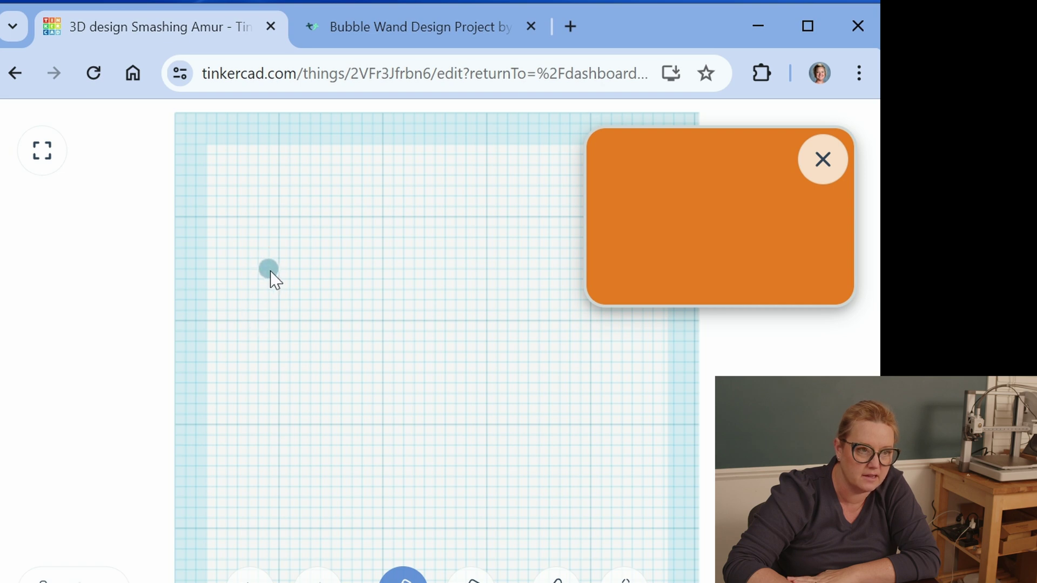
Draw a dense freehand scribble with a separate filled shape below it, and clear the whole drawing.
mouse_move(272, 269)
left_mouse_down()
mouse_move(262, 320)
mouse_move(627, 432)
mouse_move(257, 342)
mouse_move(545, 382)
mouse_move(468, 431)
mouse_move(354, 308)
mouse_move(421, 349)
mouse_move(410, 394)
left_mouse_up()
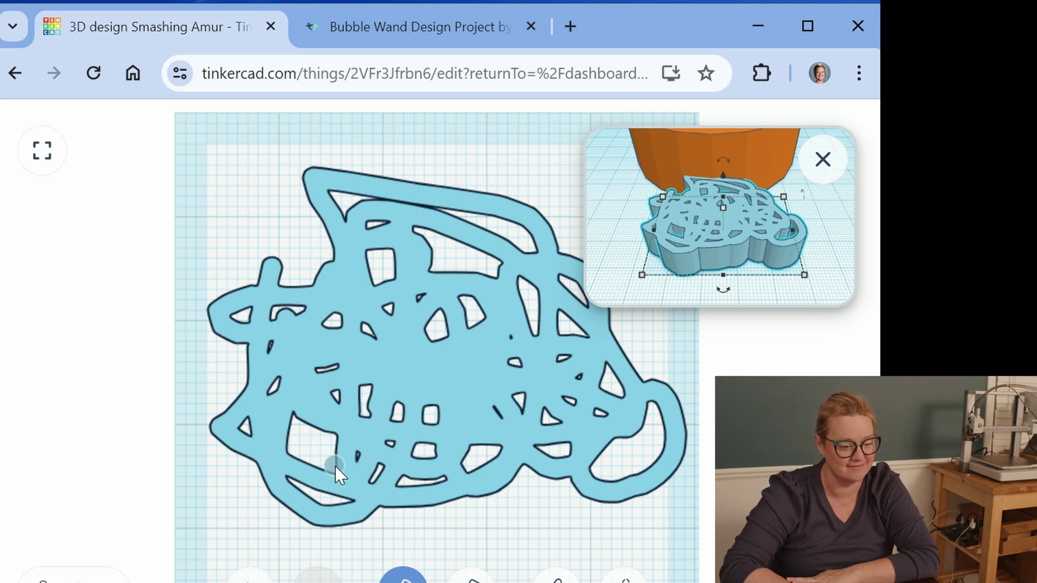
left_click(556, 578)
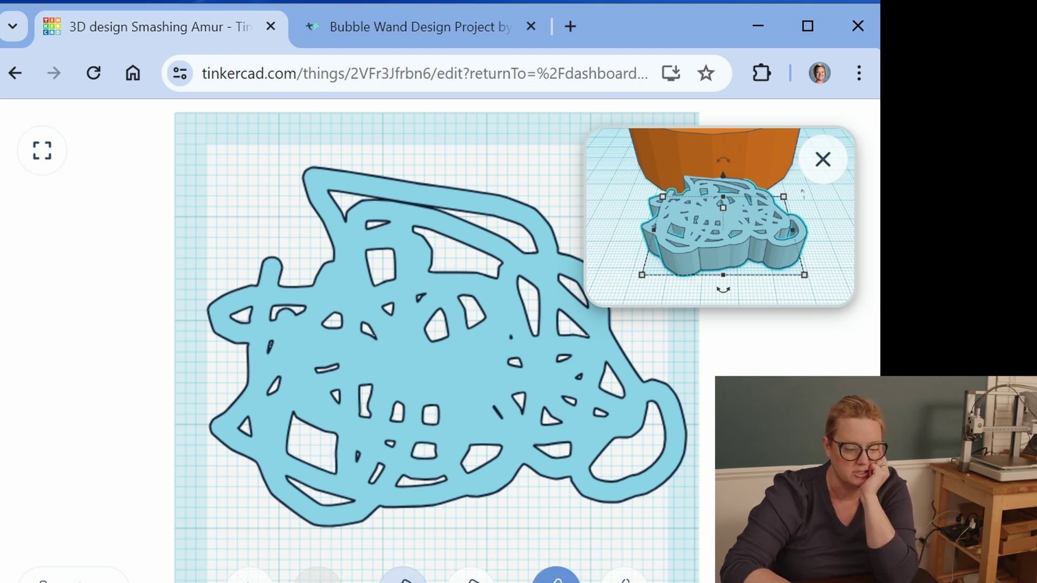
mouse_move(424, 535)
left_mouse_down()
mouse_move(447, 555)
mouse_move(568, 493)
mouse_move(607, 549)
left_mouse_up()
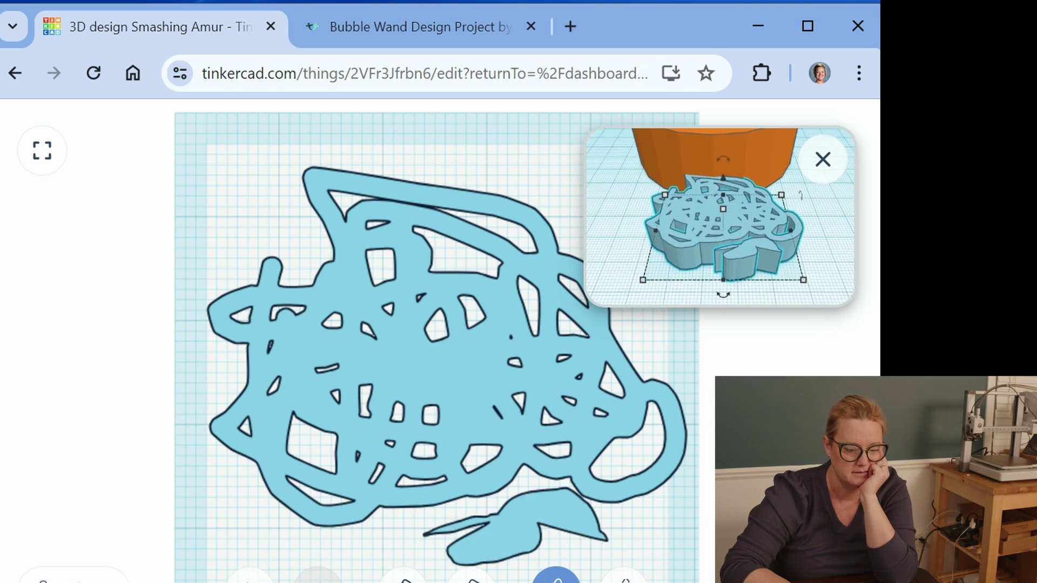
left_click(470, 578)
left_click(73, 578)
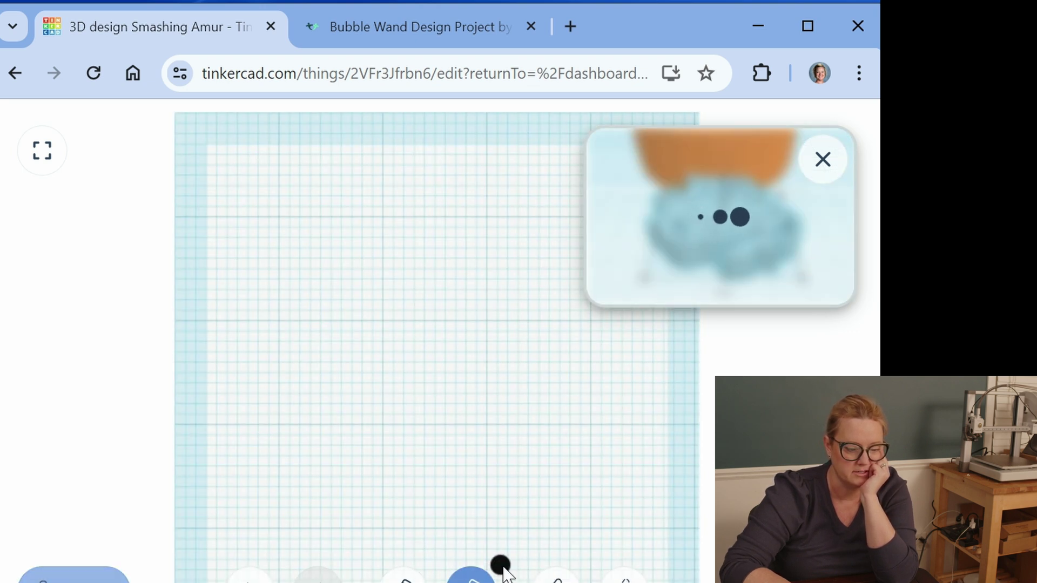
Draw a filled, irregular rounded shape with the scribble shape tool and remove it with the shape eraser.
left_click(557, 577)
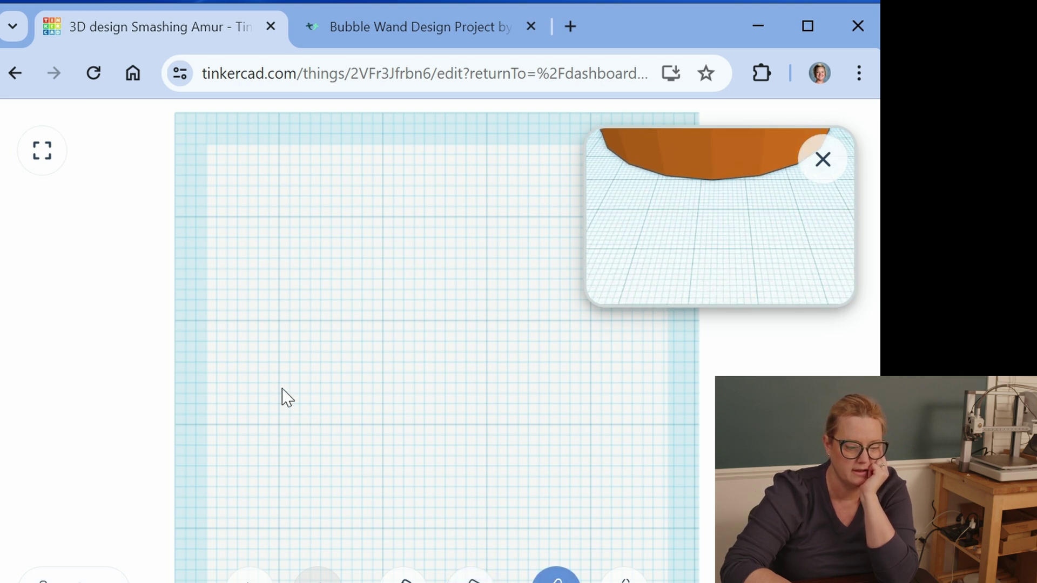
mouse_move(286, 386)
left_mouse_down()
mouse_move(396, 248)
mouse_move(414, 461)
mouse_move(482, 430)
left_mouse_up()
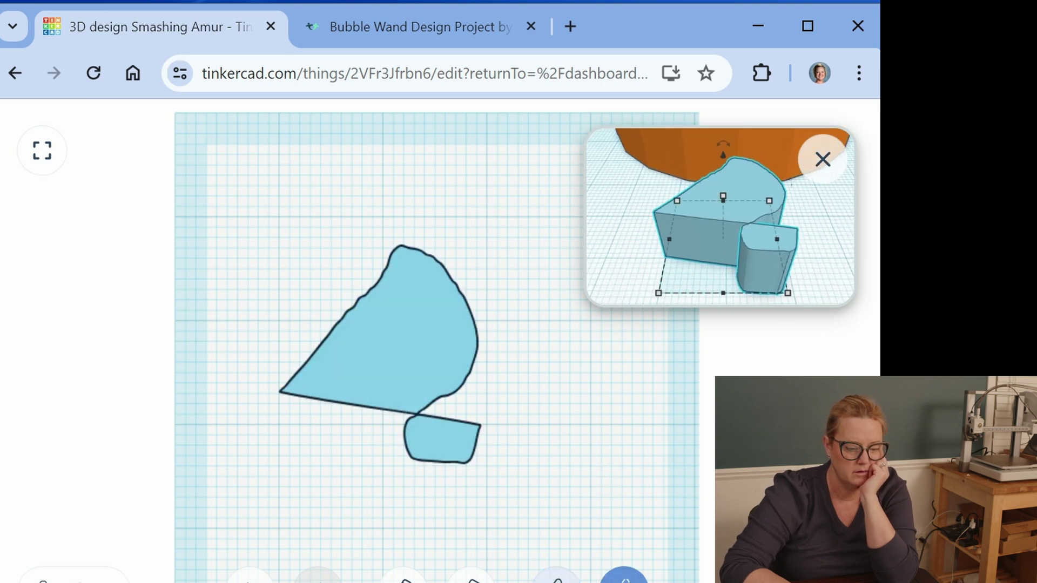
left_click_drag(289, 227, 545, 482)
mouse_move(417, 167)
left_mouse_down()
mouse_move(445, 378)
mouse_move(325, 450)
left_mouse_up()
left_click_drag(519, 364, 359, 292)
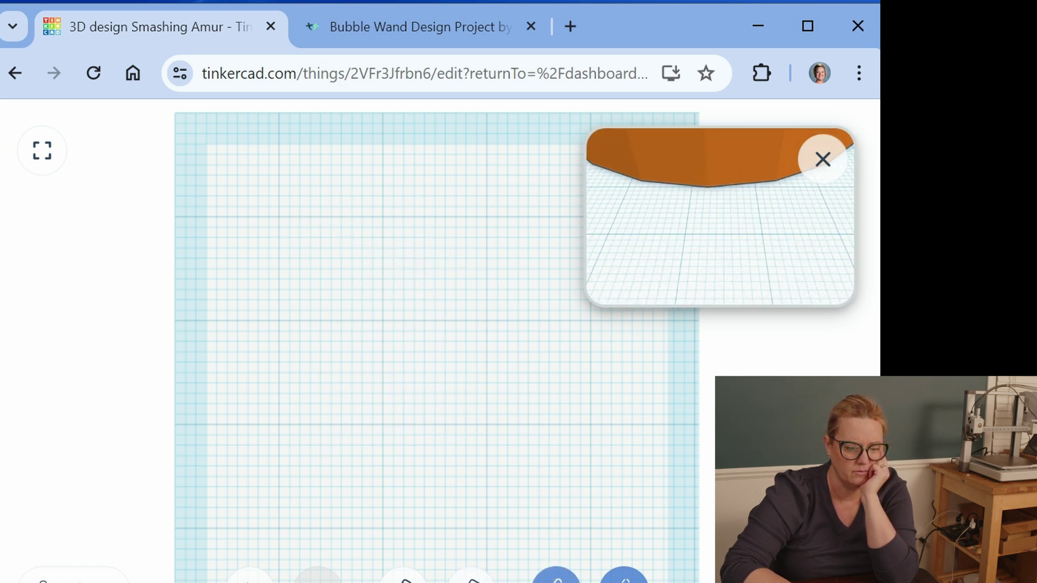
Draw a filled shape with several rounded lobes on the scribble canvas and erase it completely.
left_click(557, 577)
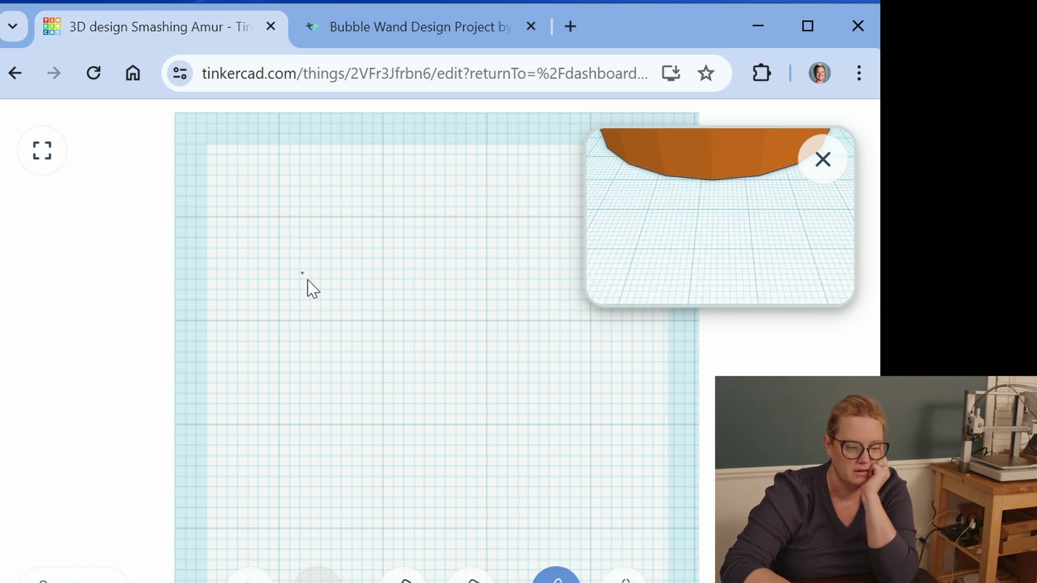
mouse_move(320, 340)
left_mouse_down()
mouse_move(331, 406)
mouse_move(361, 411)
mouse_move(359, 361)
mouse_move(401, 370)
mouse_move(446, 356)
mouse_move(421, 319)
mouse_move(447, 273)
mouse_move(428, 205)
left_mouse_up()
mouse_move(363, 218)
left_mouse_down()
mouse_move(339, 180)
mouse_move(282, 171)
mouse_move(241, 202)
mouse_move(225, 236)
mouse_move(266, 277)
mouse_move(232, 345)
mouse_move(278, 355)
left_mouse_up()
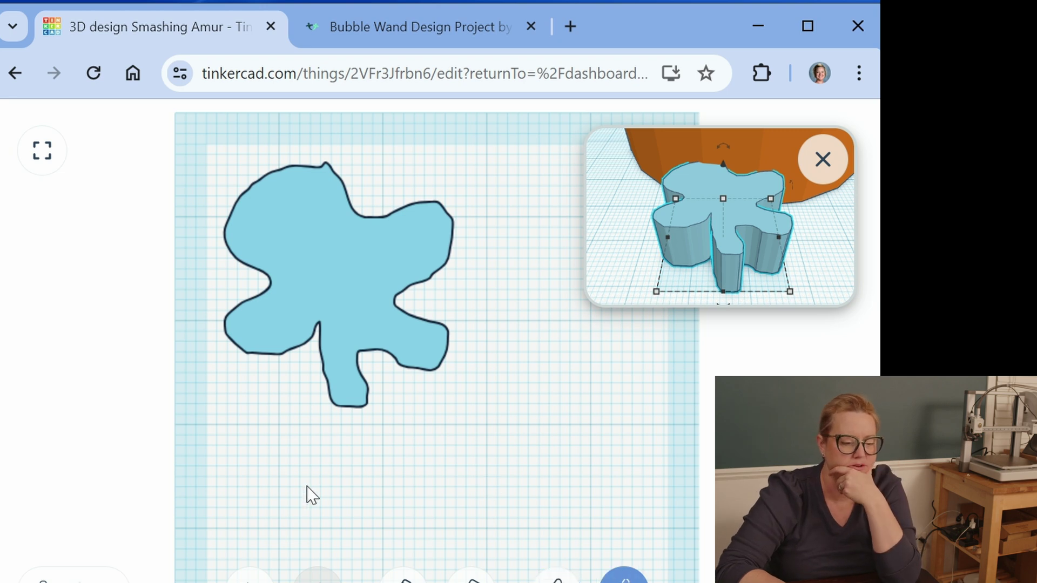
mouse_move(363, 493)
left_mouse_down()
mouse_move(537, 301)
mouse_move(394, 110)
mouse_move(146, 203)
mouse_move(265, 511)
left_mouse_up()
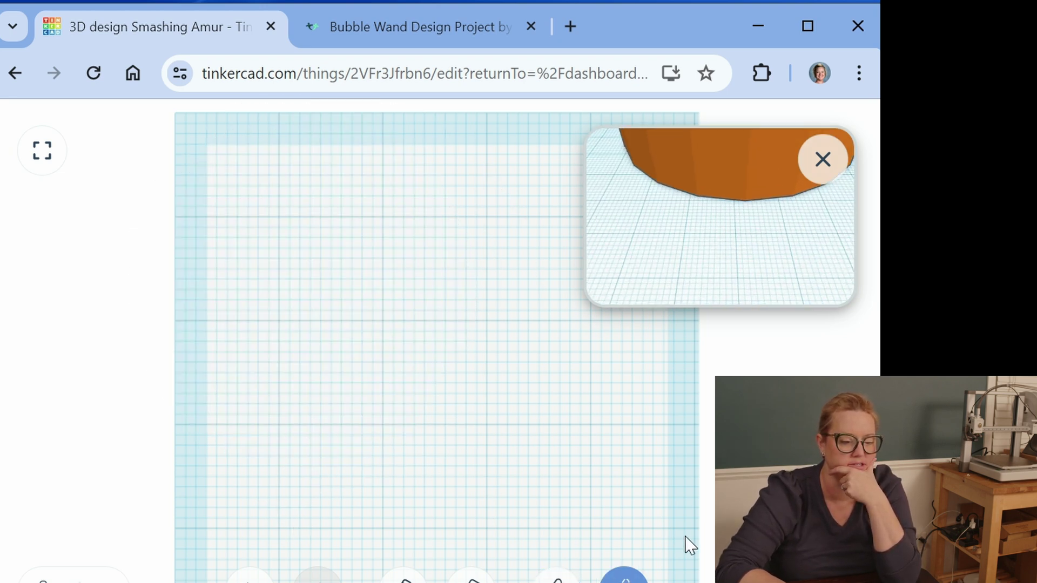
Draw a solid, roughly rectangular face with two eye openings, round pupils and an open mouth with two teeth, filling in the lower corners.
left_click(403, 577)
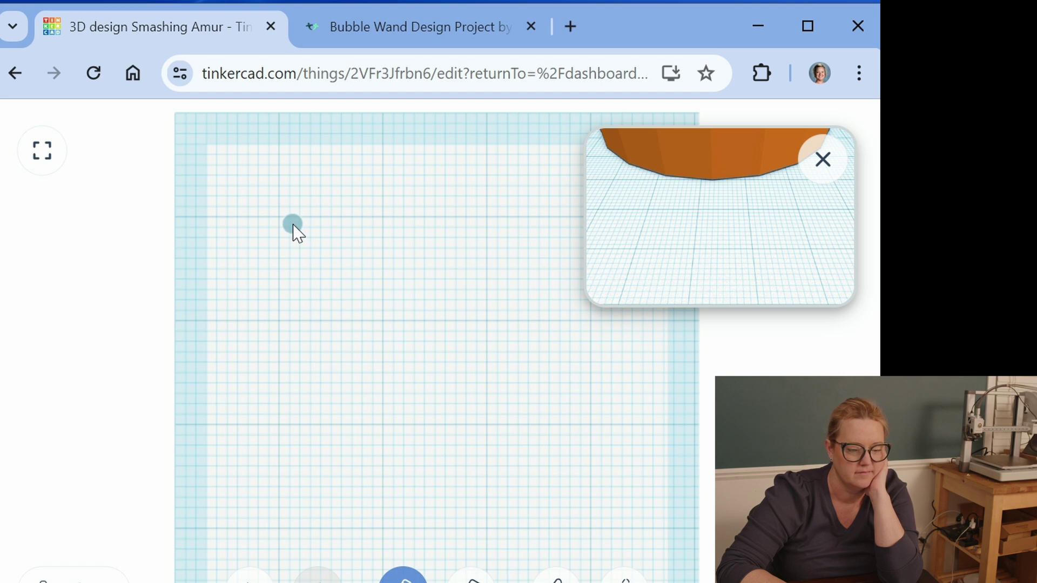
mouse_move(323, 222)
left_mouse_down()
mouse_move(475, 221)
mouse_move(317, 303)
mouse_move(306, 406)
left_mouse_up()
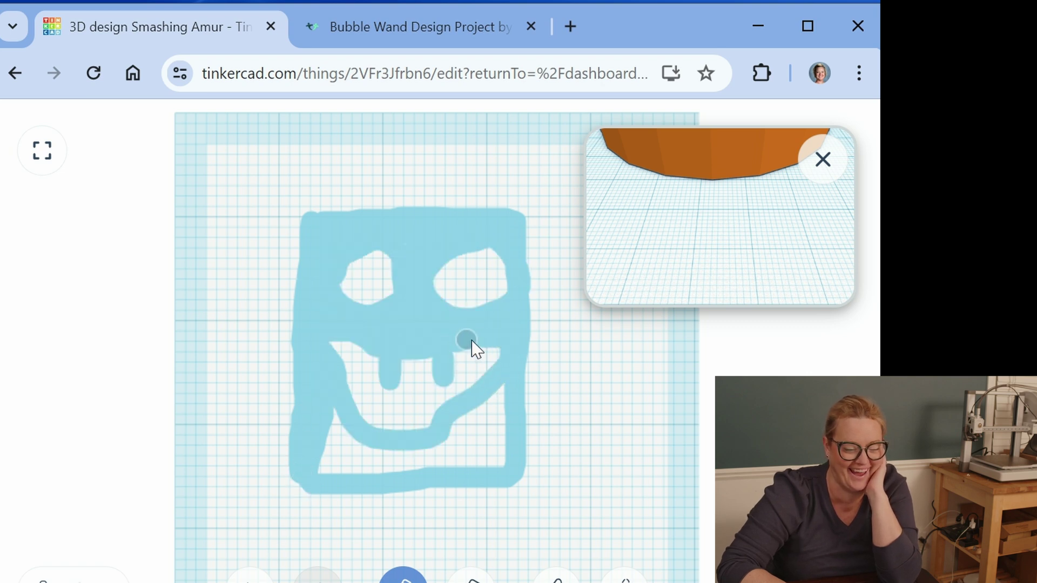
mouse_move(501, 338)
left_mouse_down()
mouse_move(522, 389)
mouse_move(481, 418)
left_mouse_up()
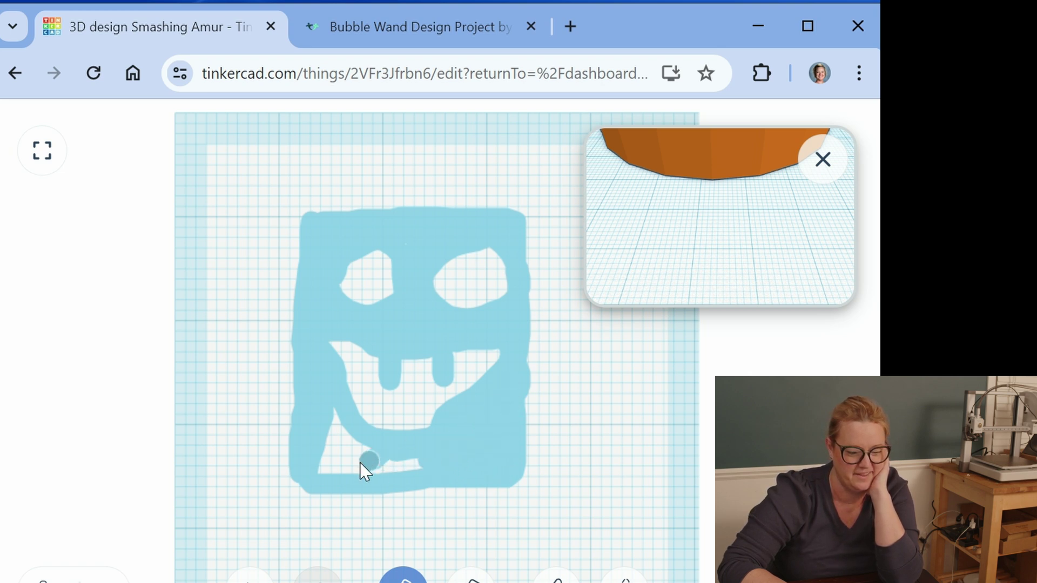
left_click_drag(329, 443, 323, 472)
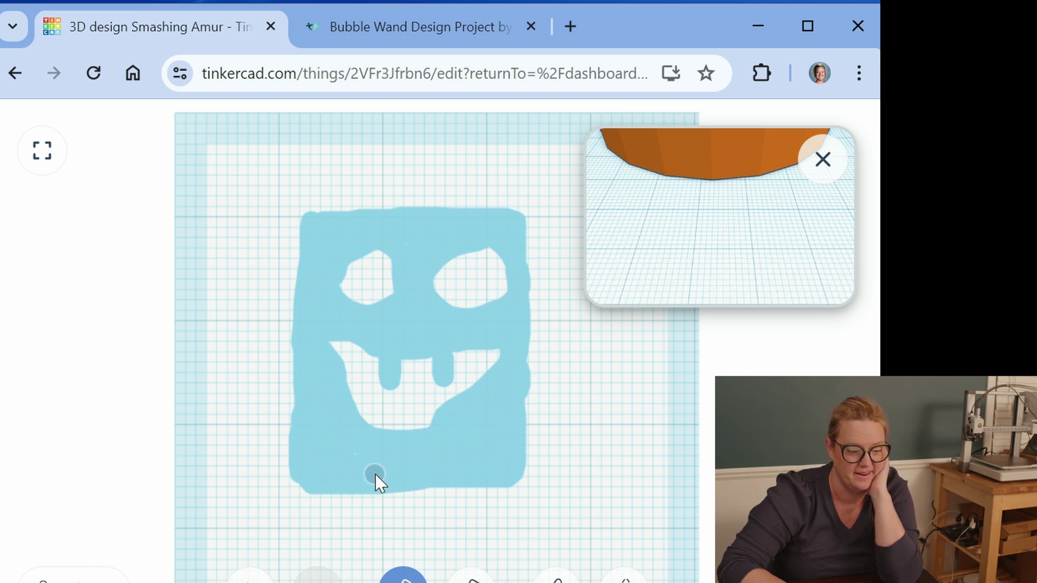
Erase round sponge-like holes and edge notches across the lower part, left side and upper edge of the face.
left_click(471, 576)
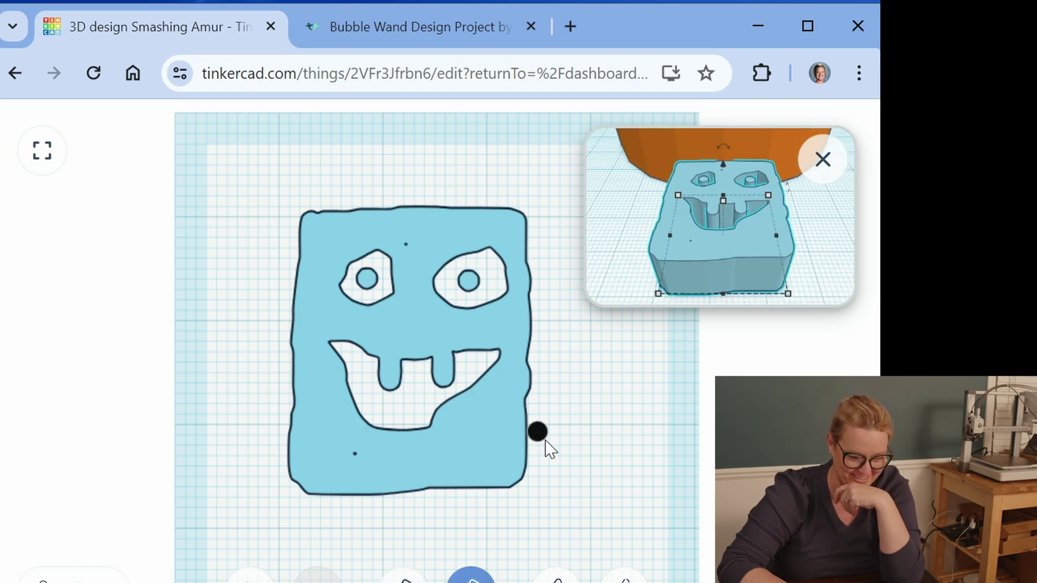
left_click(520, 459)
left_click(466, 458)
left_click(387, 486)
left_click(341, 465)
left_click(316, 412)
left_click(297, 370)
left_click(425, 222)
left_click(319, 214)
left_click(302, 250)
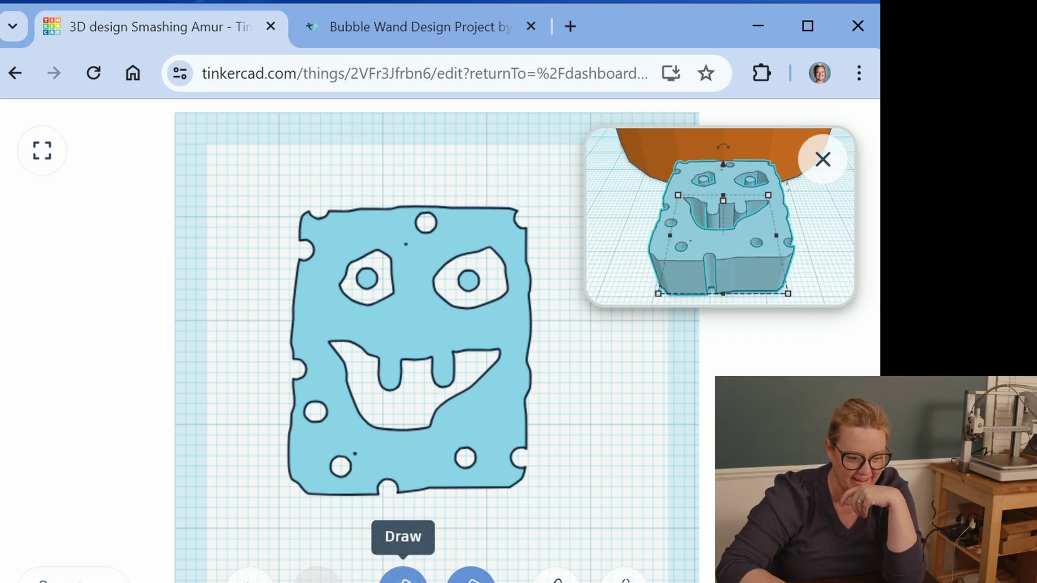
Erase more round holes below the mouth and on the right, left and upper edges of the face.
left_click(403, 574)
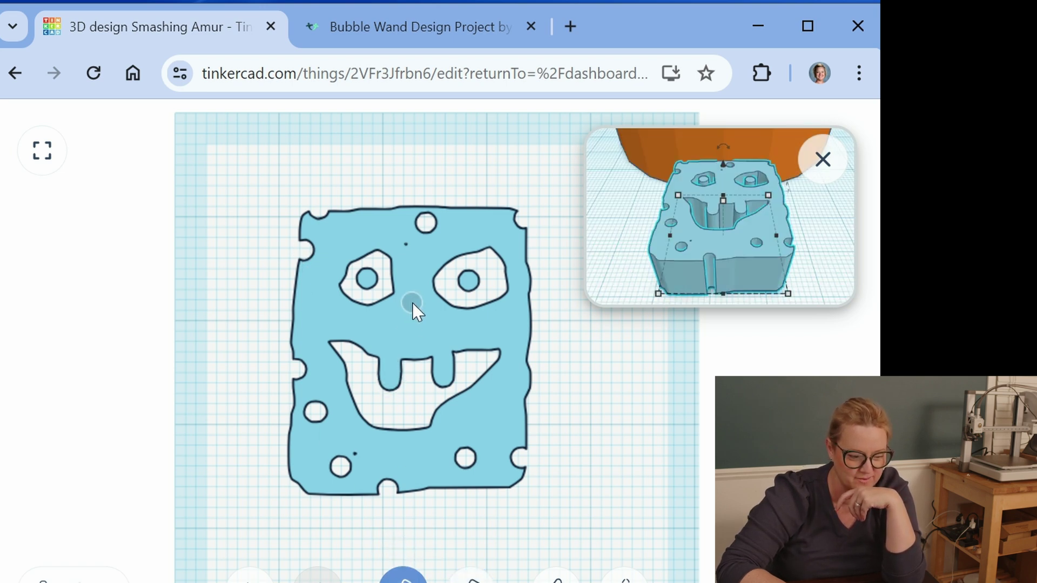
left_click(471, 575)
left_click(519, 410)
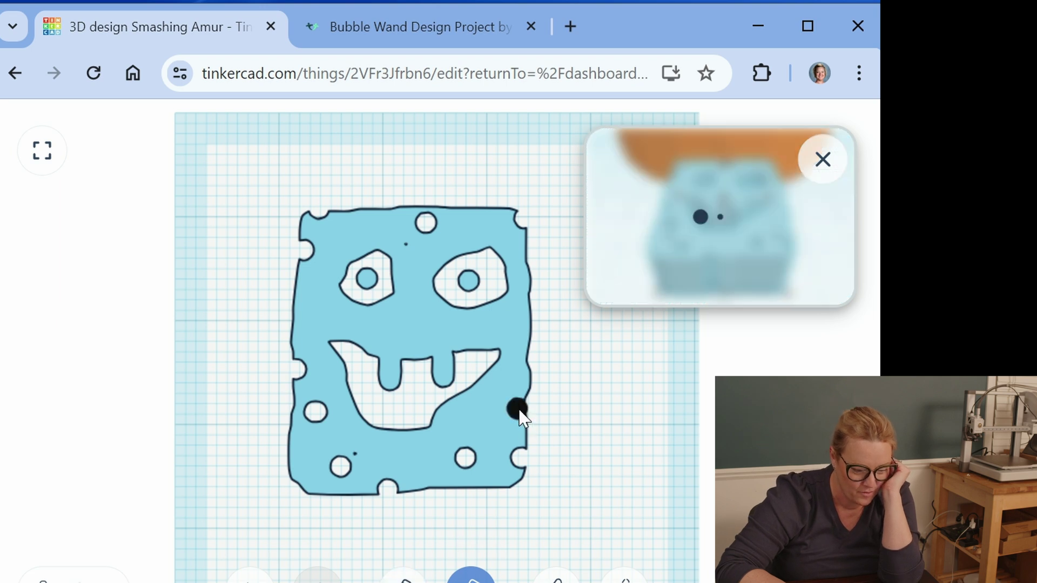
left_click(479, 422)
left_click(415, 458)
left_click(305, 307)
left_click(368, 212)
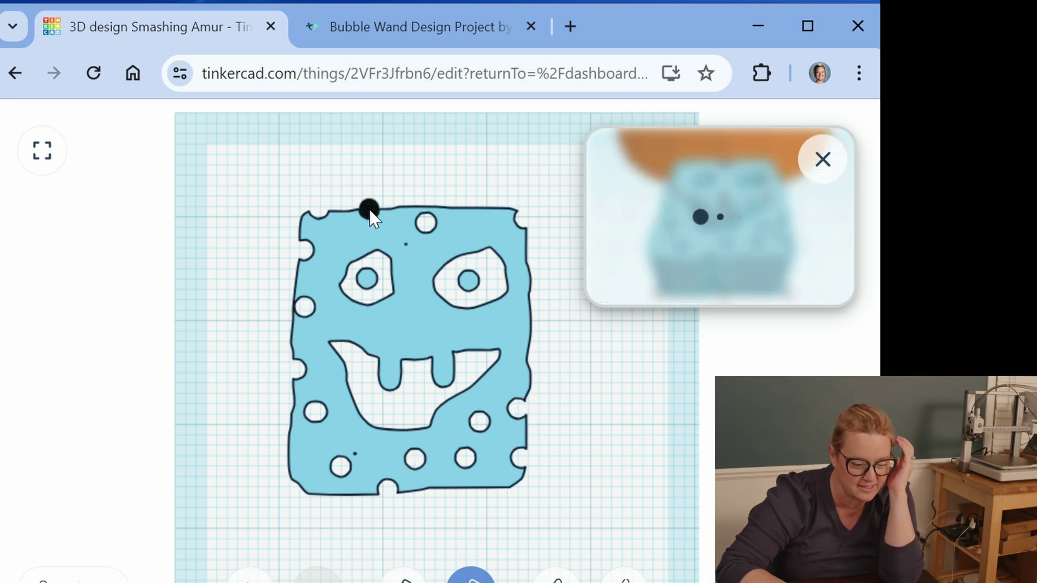
left_click(474, 209)
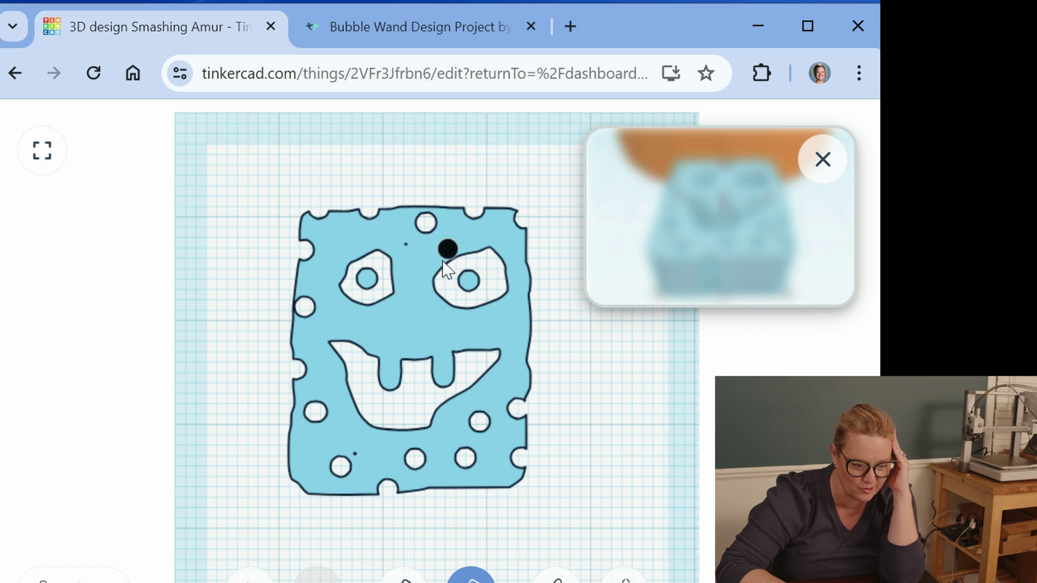
Erase the last holes beside the eyes, at the lower-left corner and on the right edge, and finish the scribble.
left_click(497, 318)
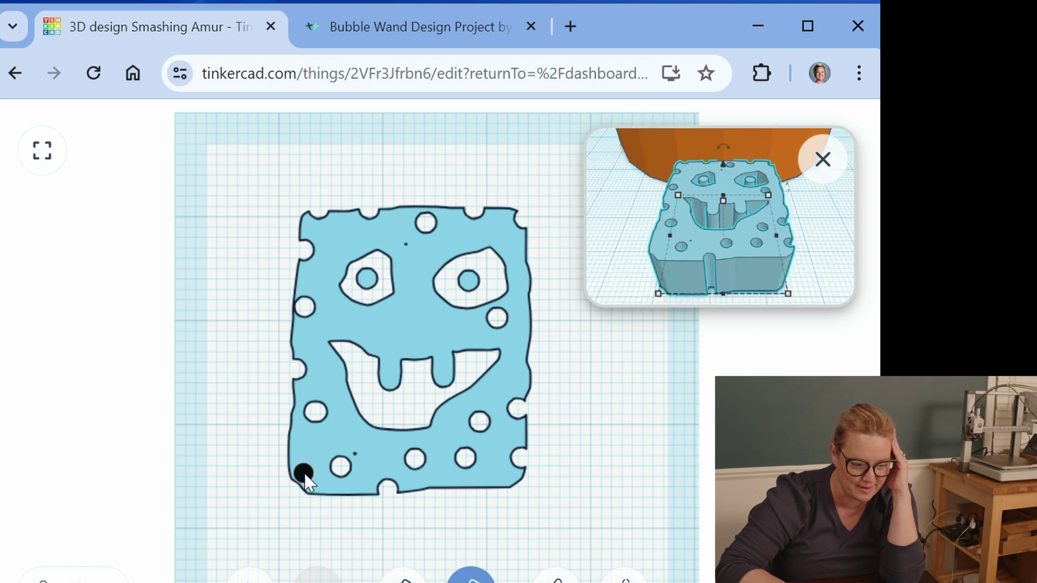
left_click(297, 480)
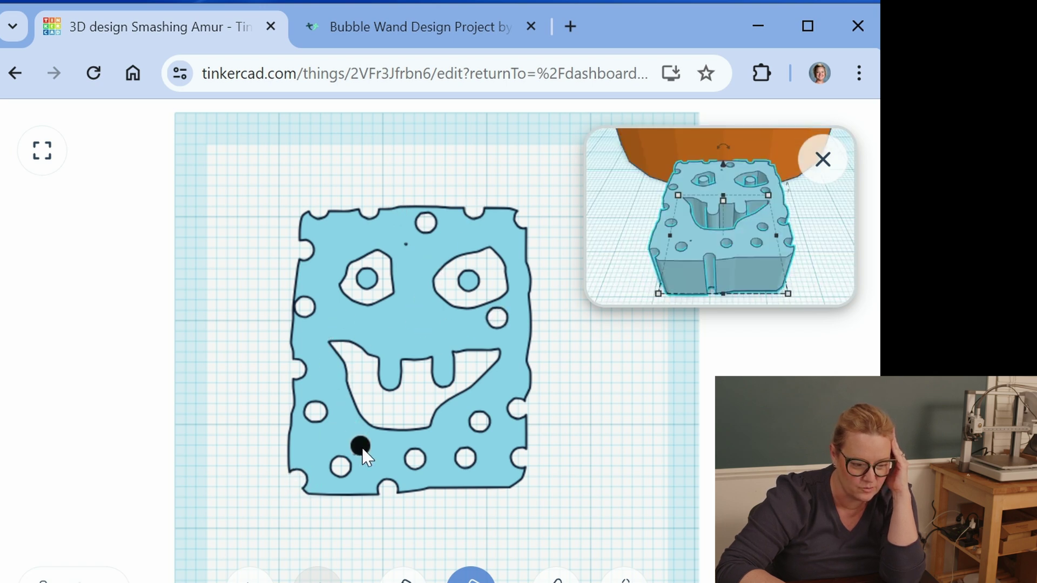
left_click(341, 235)
left_click(345, 320)
left_click(523, 346)
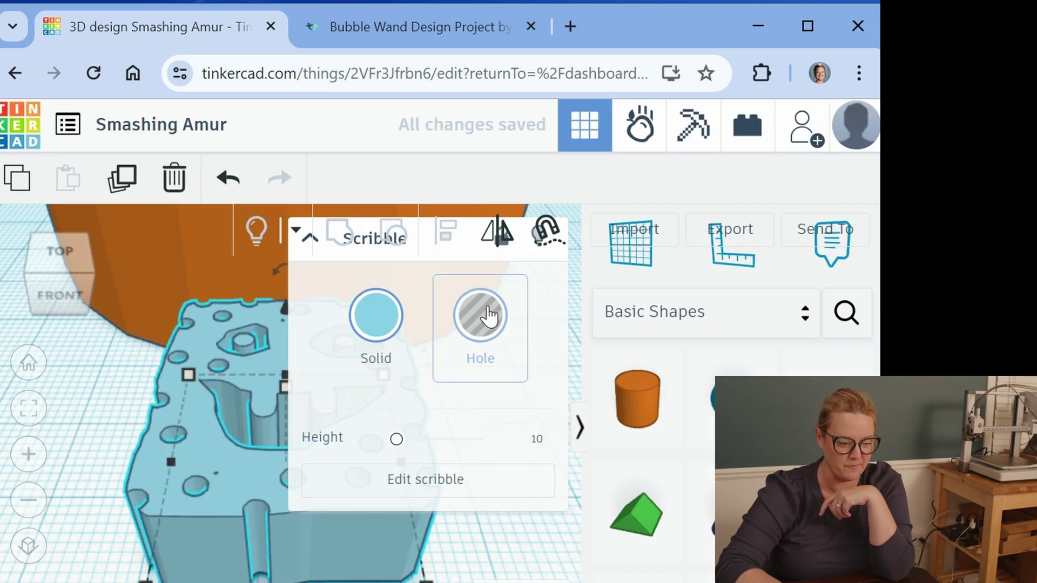
Place a Paraboloid from Basic Shapes on the upper surface of the scribble face.
left_click(580, 427)
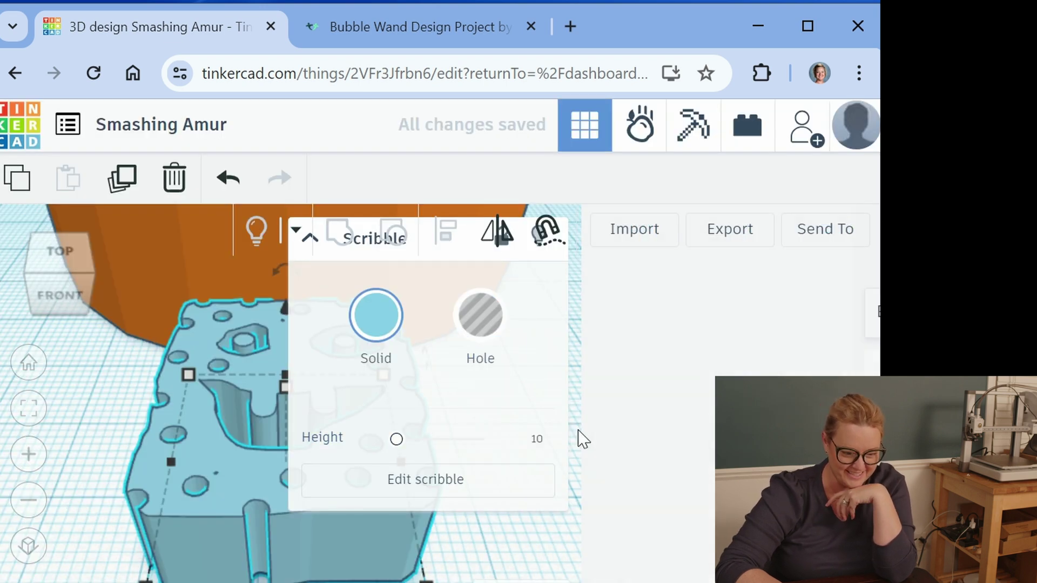
left_click(620, 250)
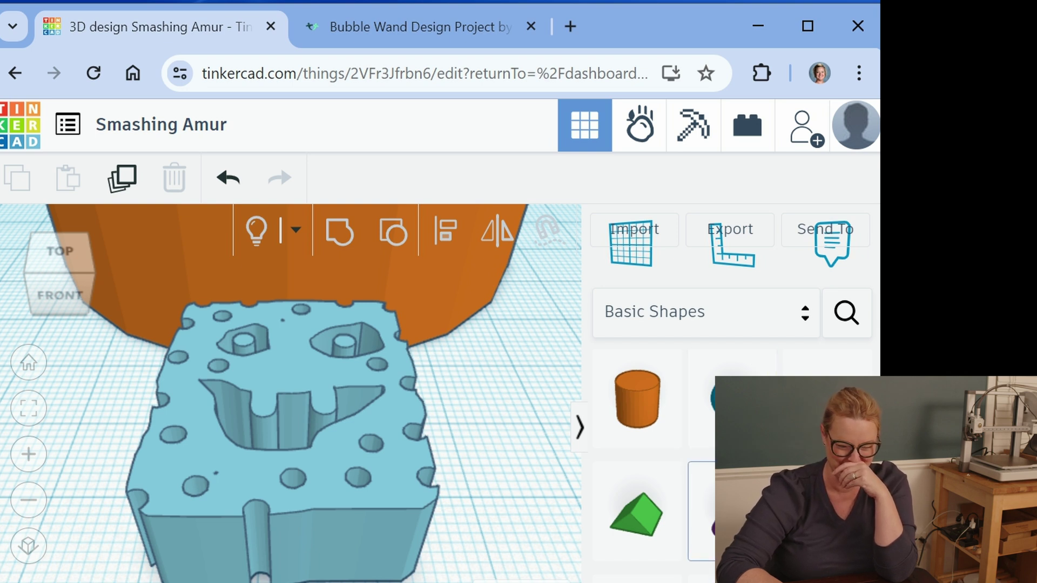
scroll(690, 448, "down", 5)
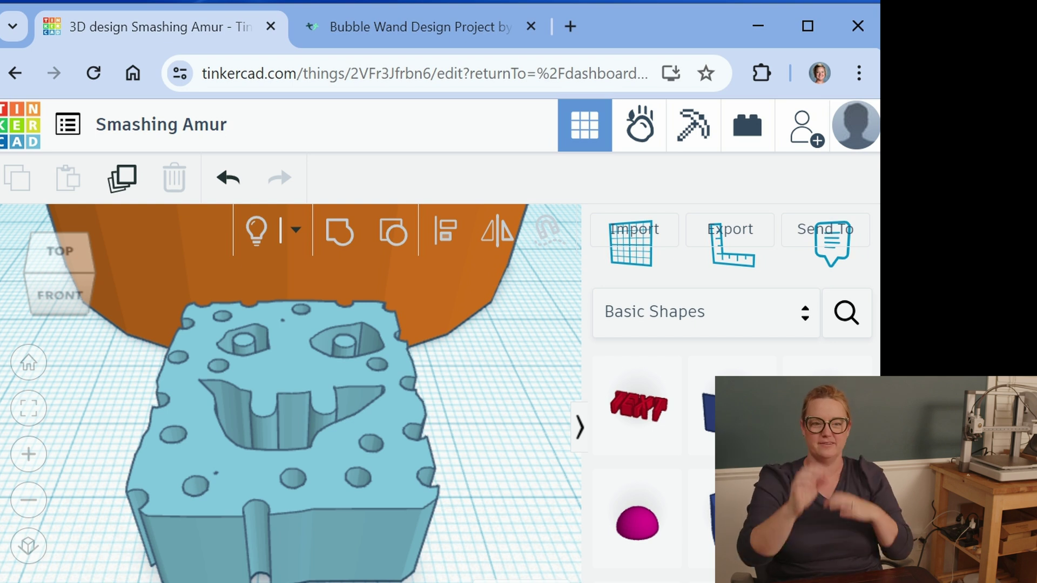
scroll(690, 448, "down", 2)
scroll(691, 448, "up", 3)
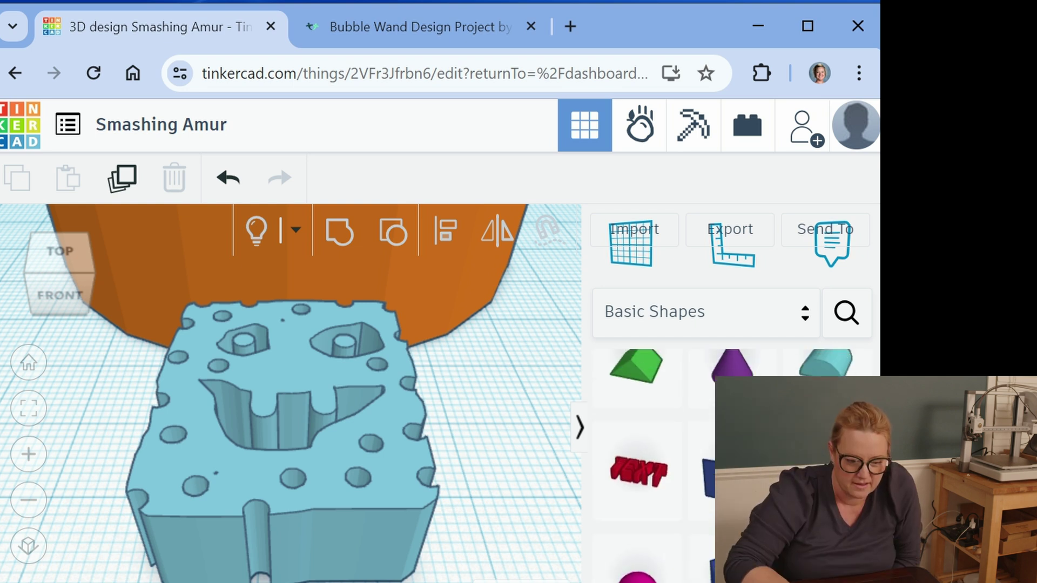
left_click_drag(735, 475, 292, 369)
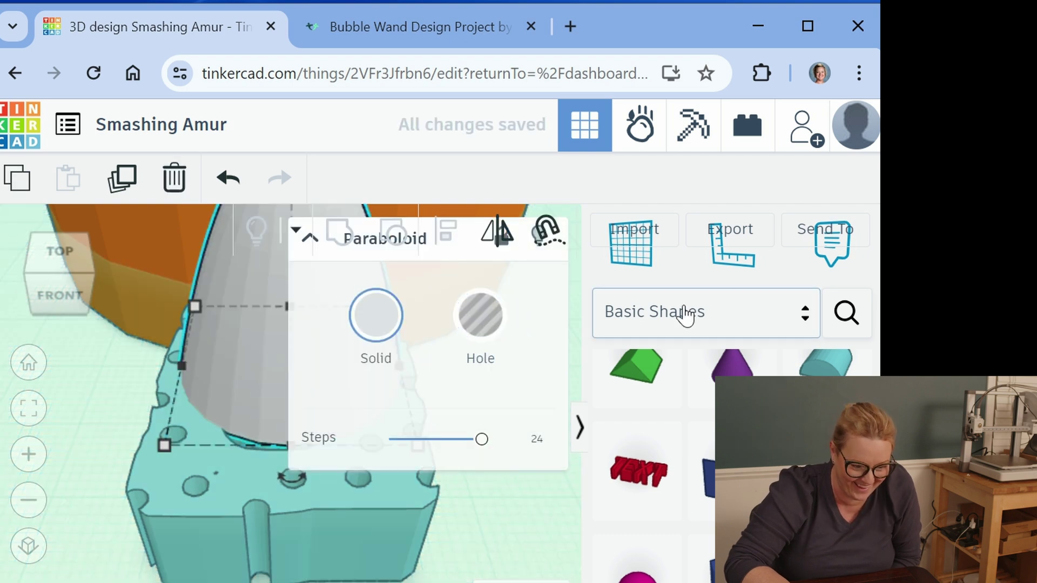
left_click(584, 425)
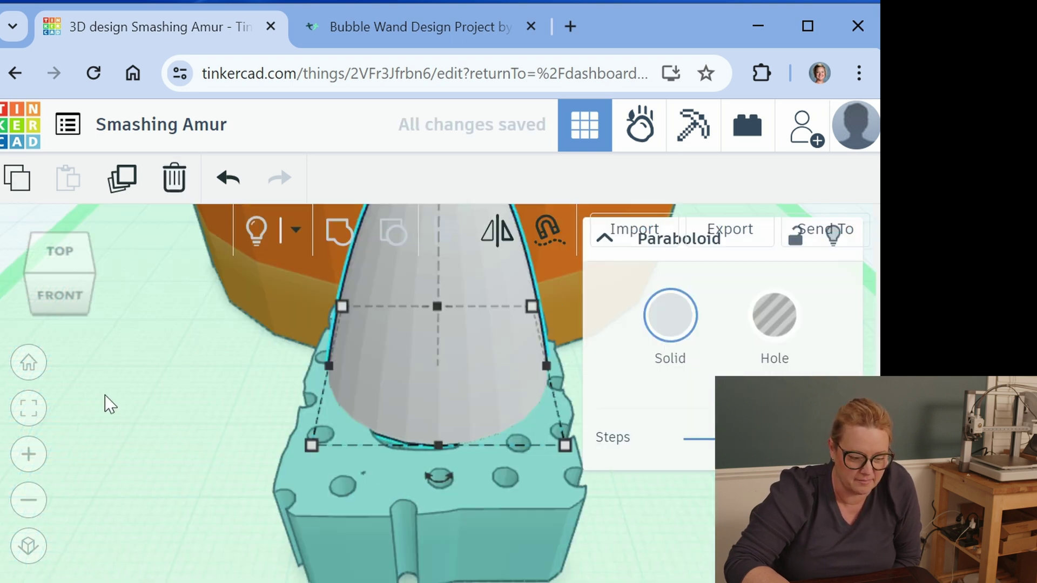
Shrink the paraboloid's base to about 4.24 by 4.45 mm at the upper-left corner of the face.
scroll(141, 427, "down", 3)
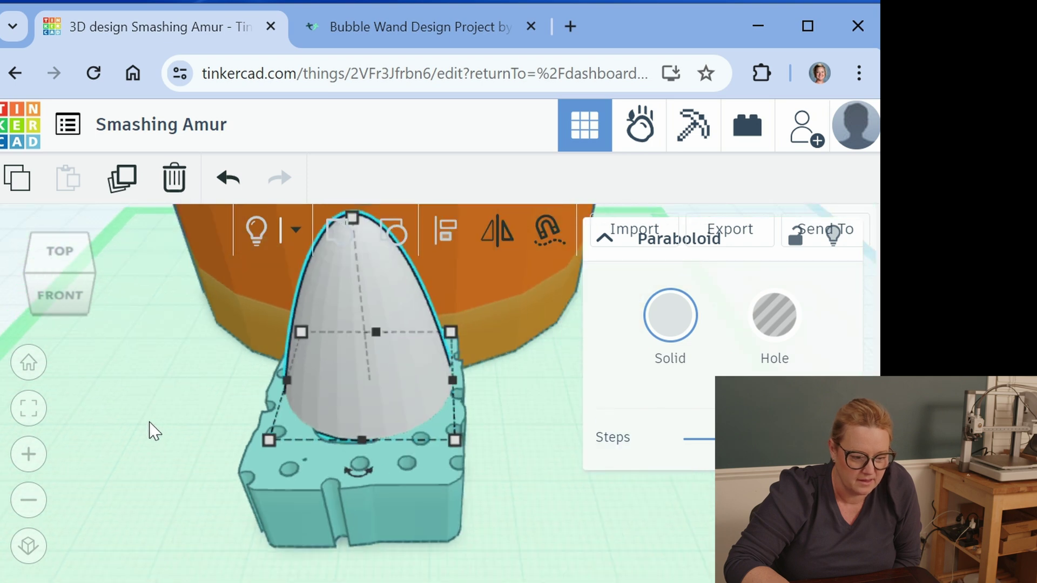
left_click(155, 408)
scroll(157, 407, "up", 2)
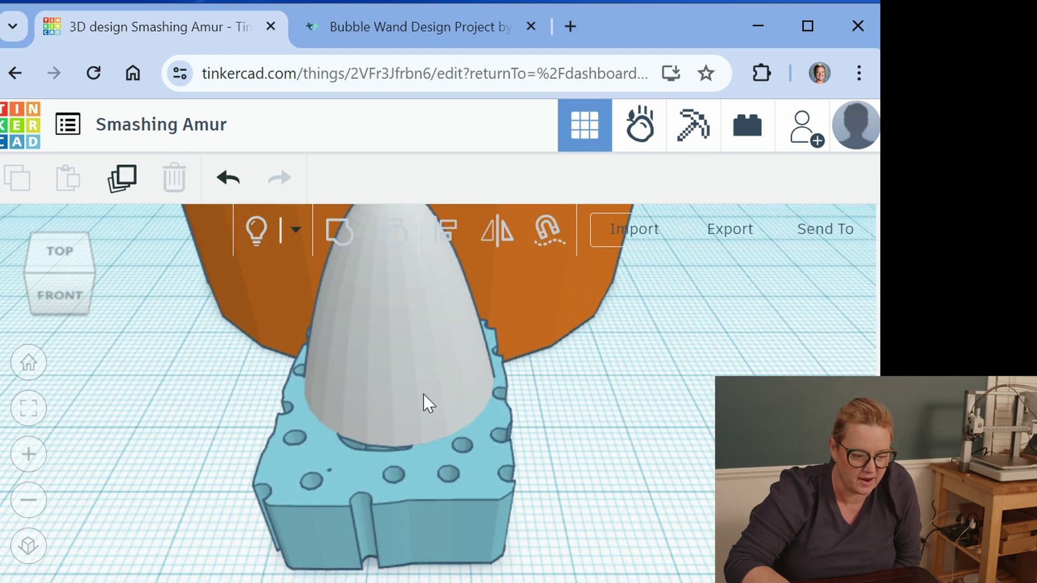
left_click(320, 404)
left_click_drag(495, 436, 351, 345)
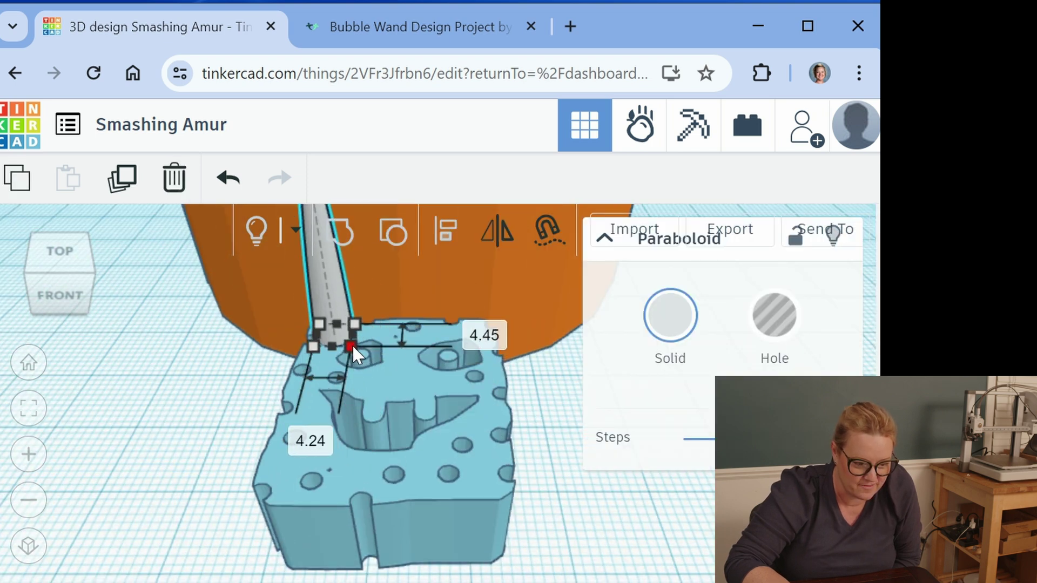
left_click(258, 552)
scroll(259, 553, "down", 2)
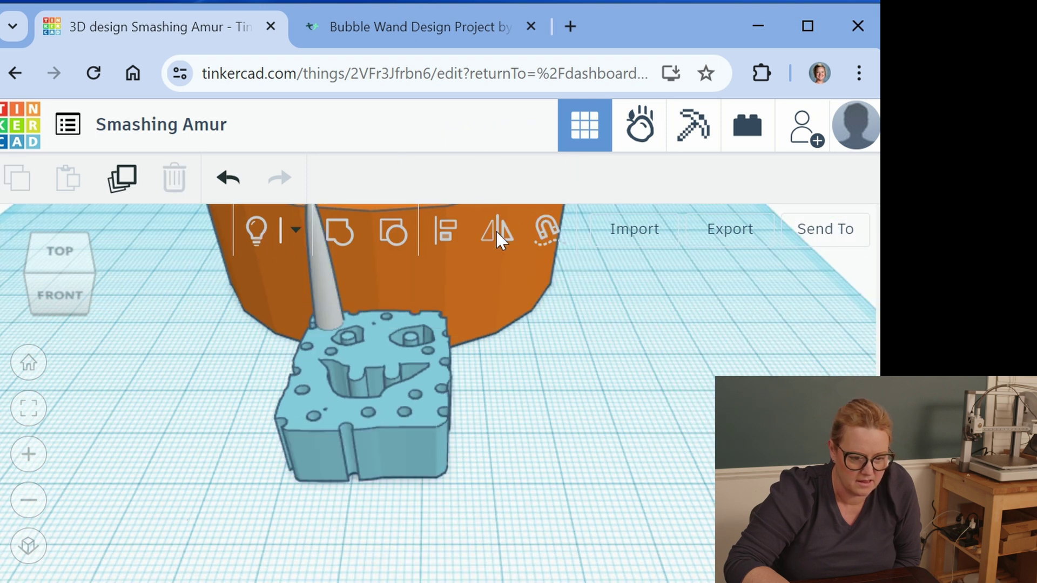
Move the paraboloid between the eyes of the face and narrow it into a slim nose.
left_click(30, 409)
scroll(414, 495, "up", 2)
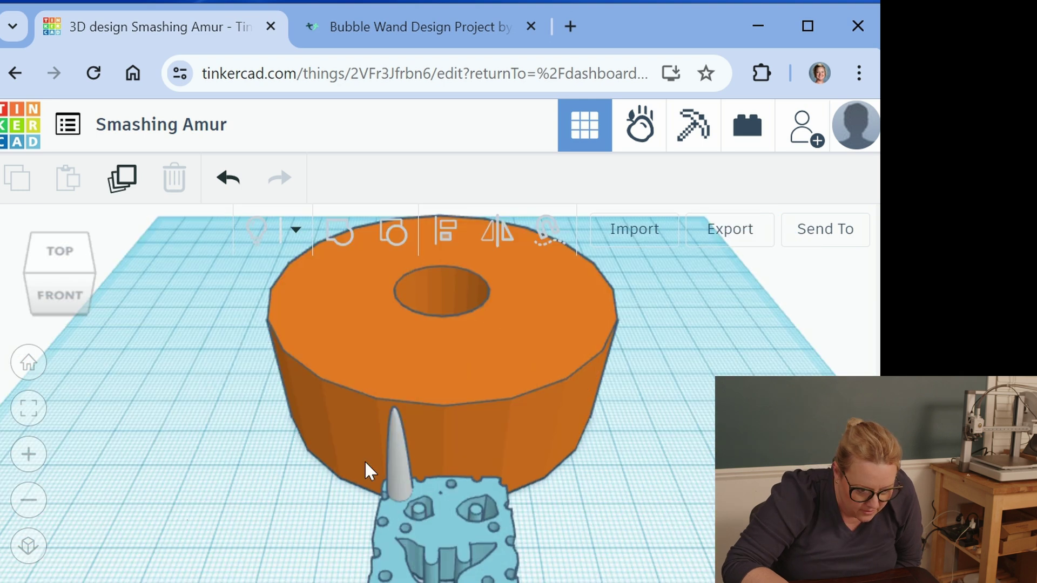
left_click(393, 459)
mouse_move(430, 493)
left_mouse_down()
mouse_move(443, 501)
mouse_move(442, 491)
left_mouse_up()
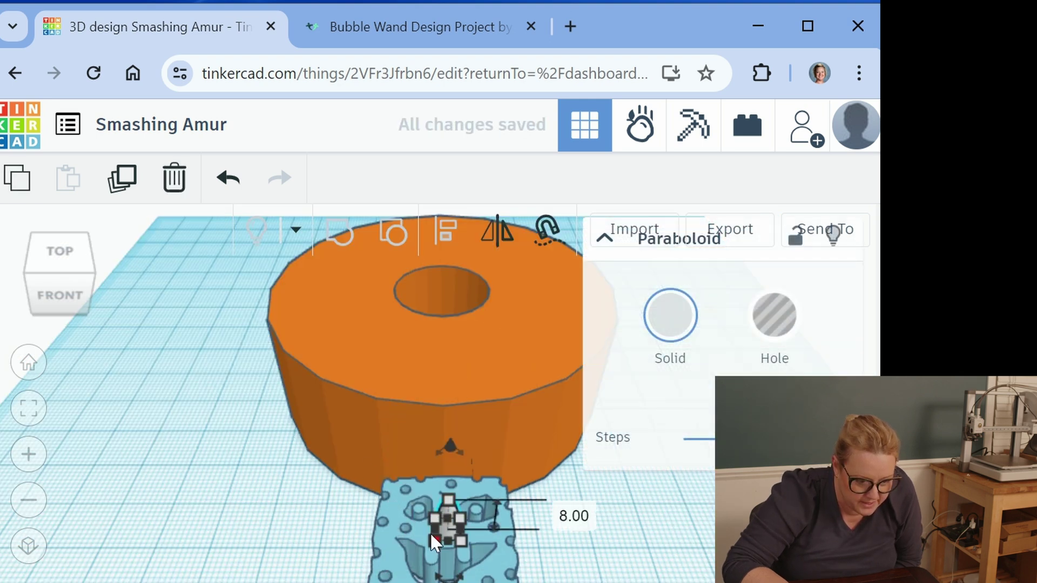
left_click_drag(433, 539, 451, 539)
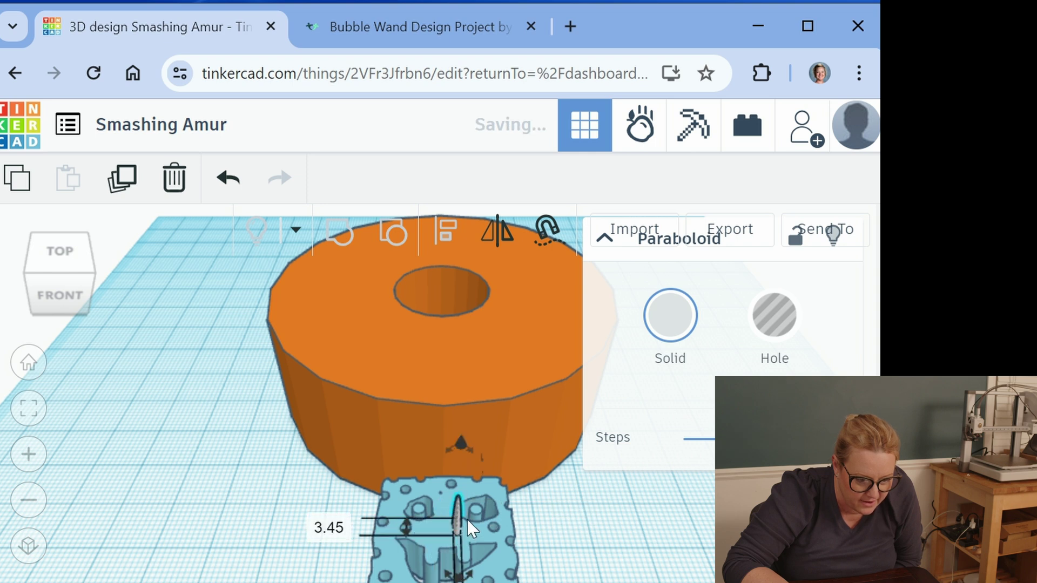
left_click(457, 525)
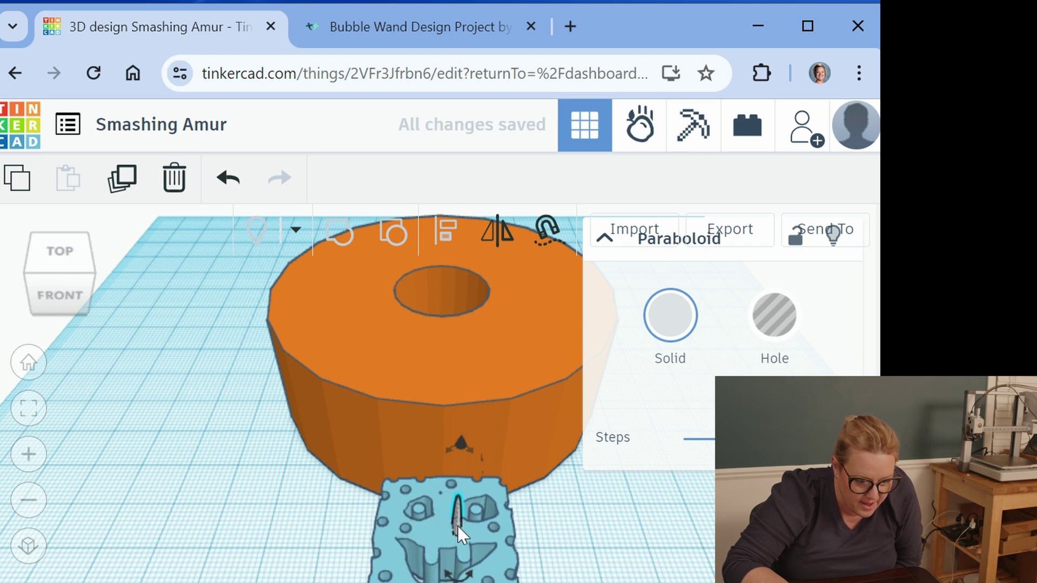
scroll(443, 526, "up", 2)
scroll(443, 521, "up", 2)
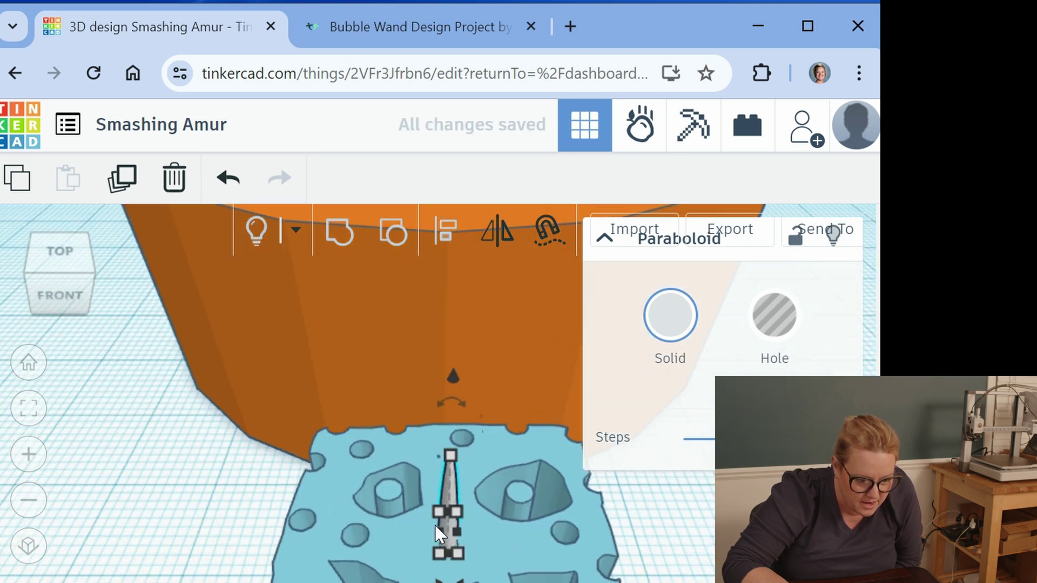
left_click(634, 533)
scroll(598, 511, "down", 2)
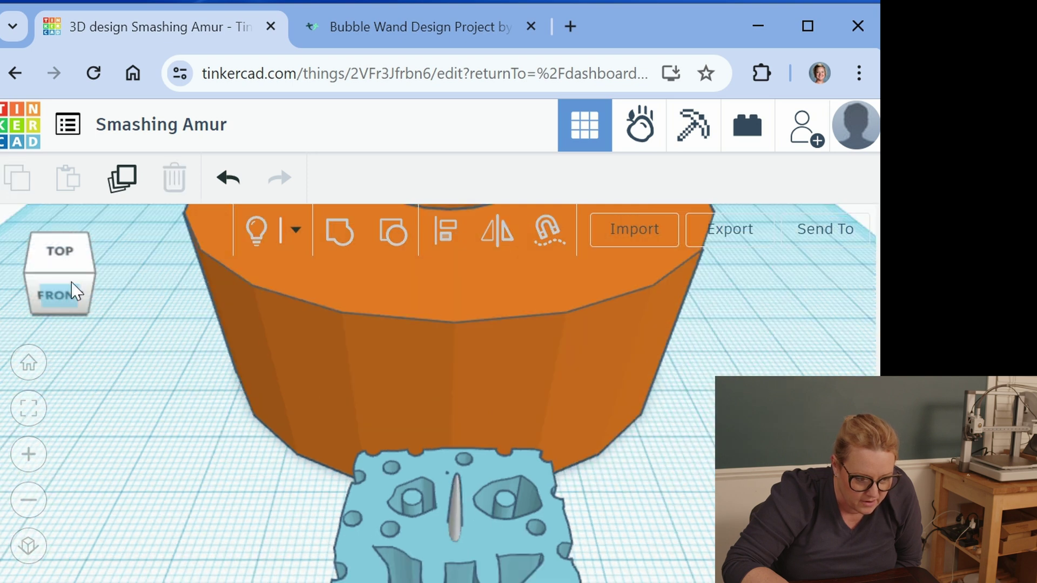
Move the orange cylinder with the hole away from the scribble face by about -71 mm sideways and -9 mm lengthwise.
left_click(65, 263)
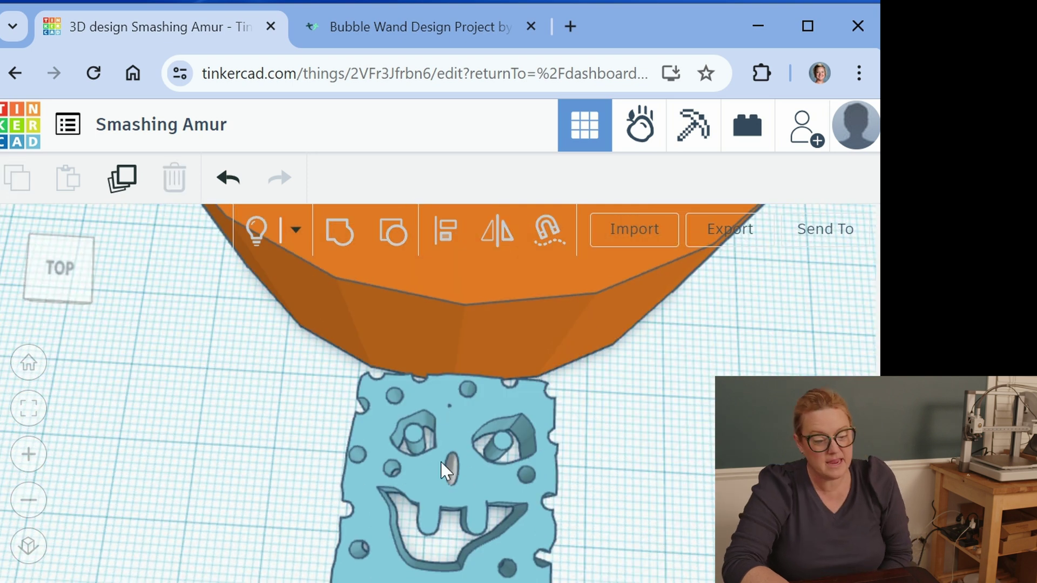
scroll(459, 468, "up", 2)
scroll(462, 469, "down", 5)
key("ctrl+a")
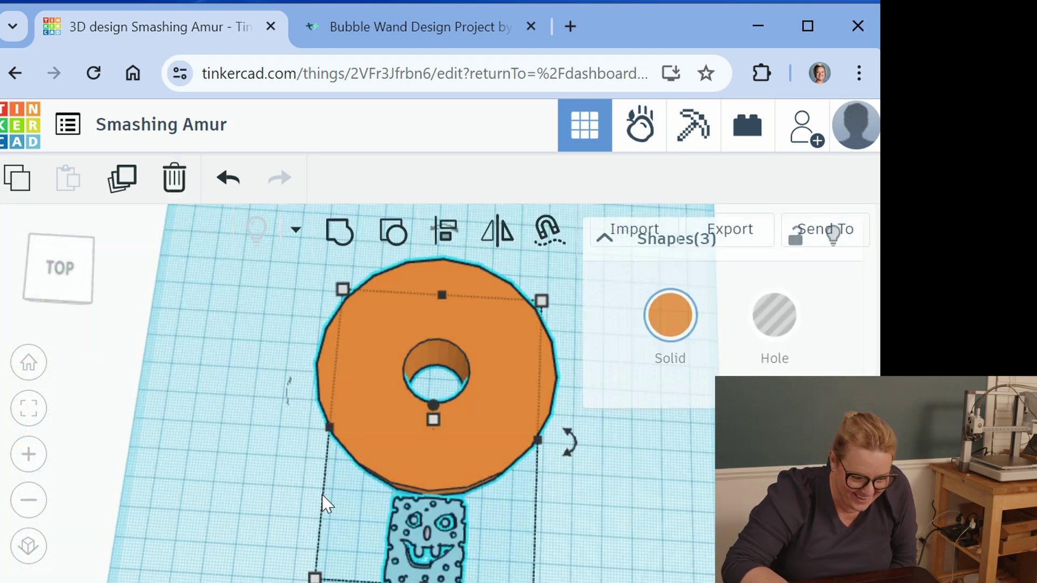
left_click(641, 531)
left_click_drag(489, 581, 362, 517)
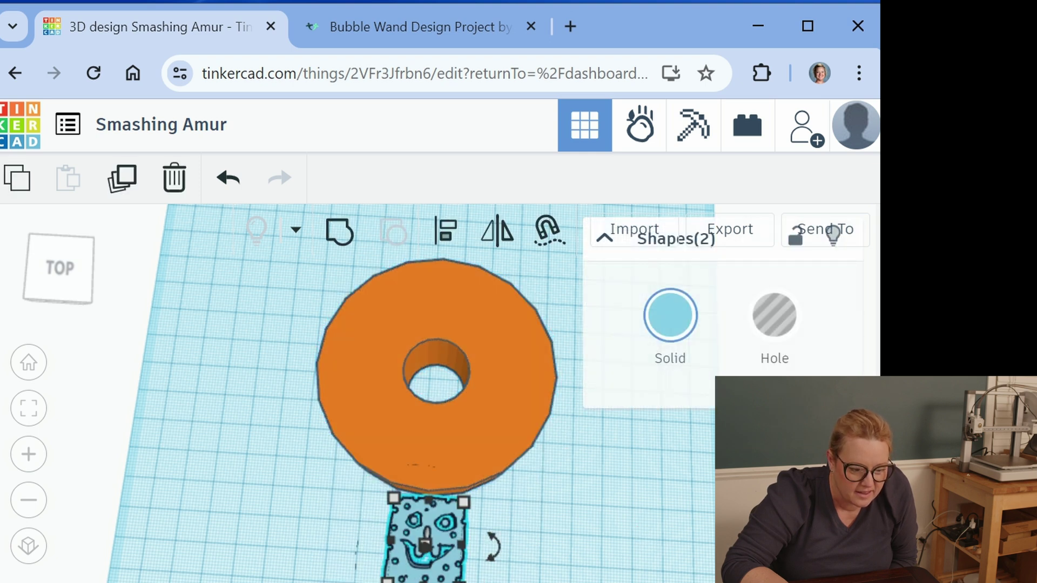
left_click_drag(473, 415, 245, 378)
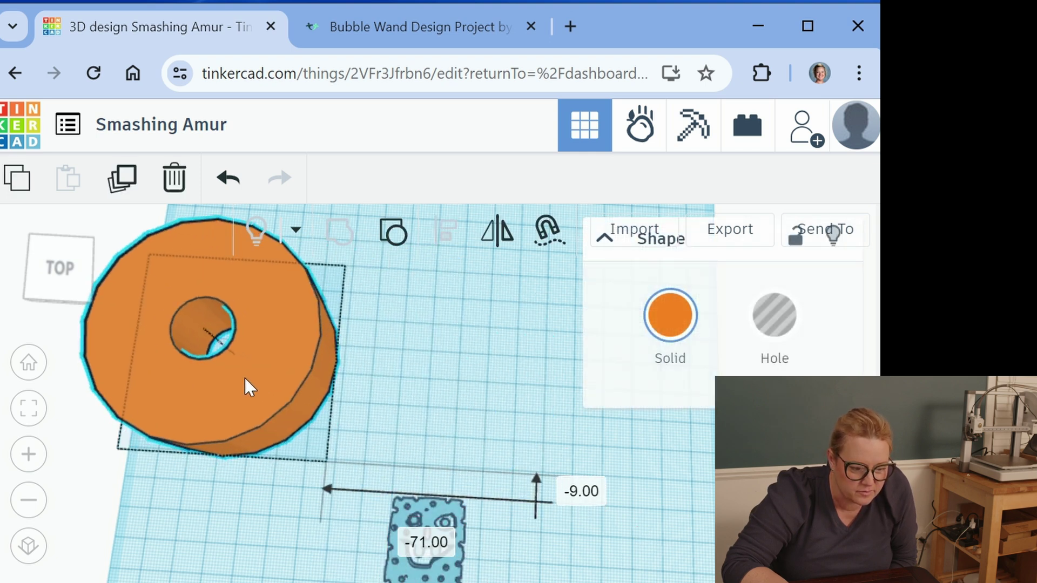
Select only the scribble face and enlarge it from its upper-right corner.
left_click(458, 577)
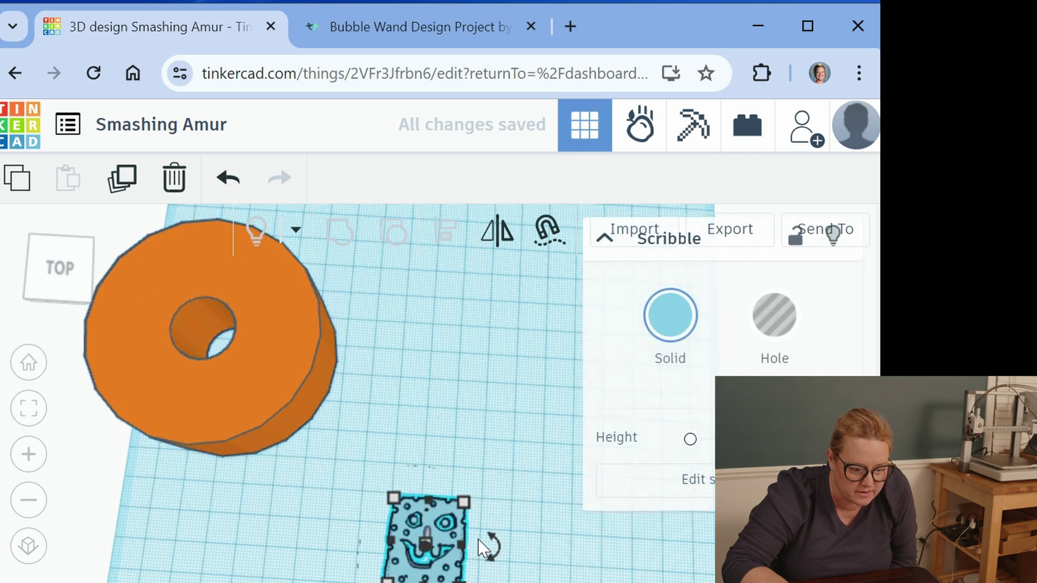
mouse_move(483, 521)
left_mouse_down()
mouse_move(560, 491)
mouse_move(598, 442)
mouse_move(610, 348)
left_mouse_up()
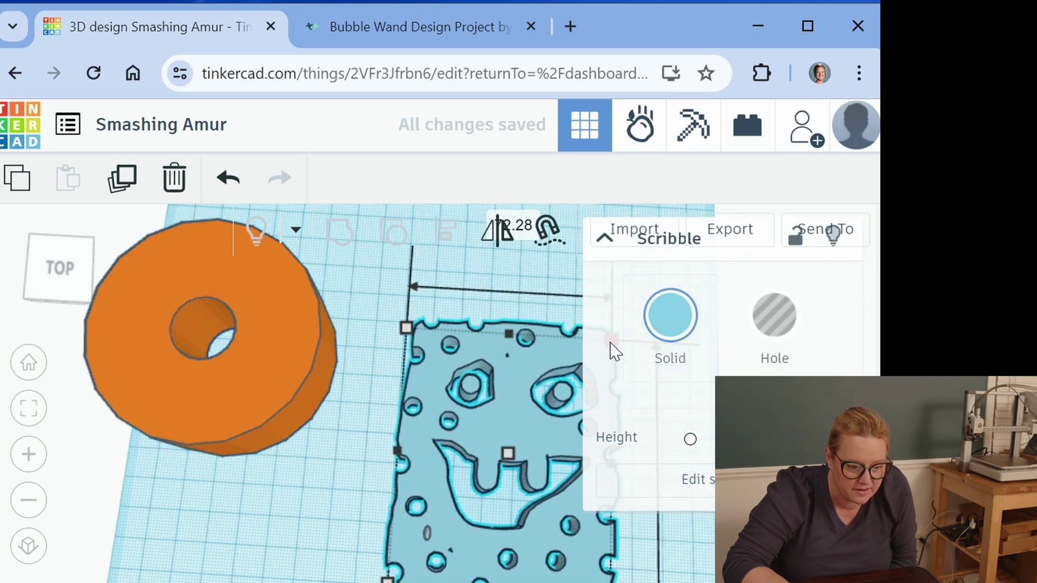
Undo the scribble face's enlargement, try enlarging the face alone to about 55.28 by 65.81 mm, and undo that too.
left_click(229, 179)
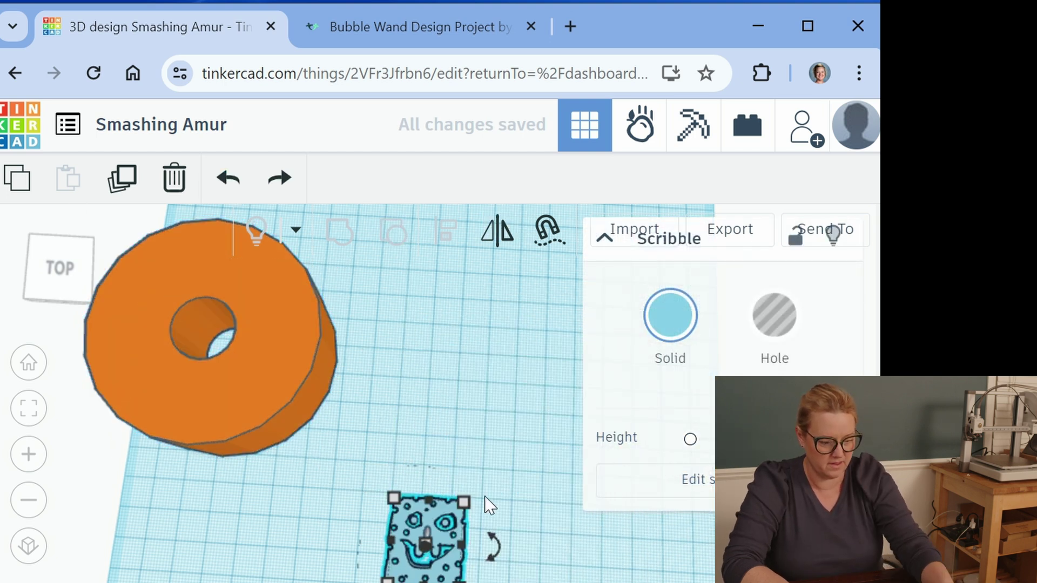
left_click_drag(468, 505, 563, 399)
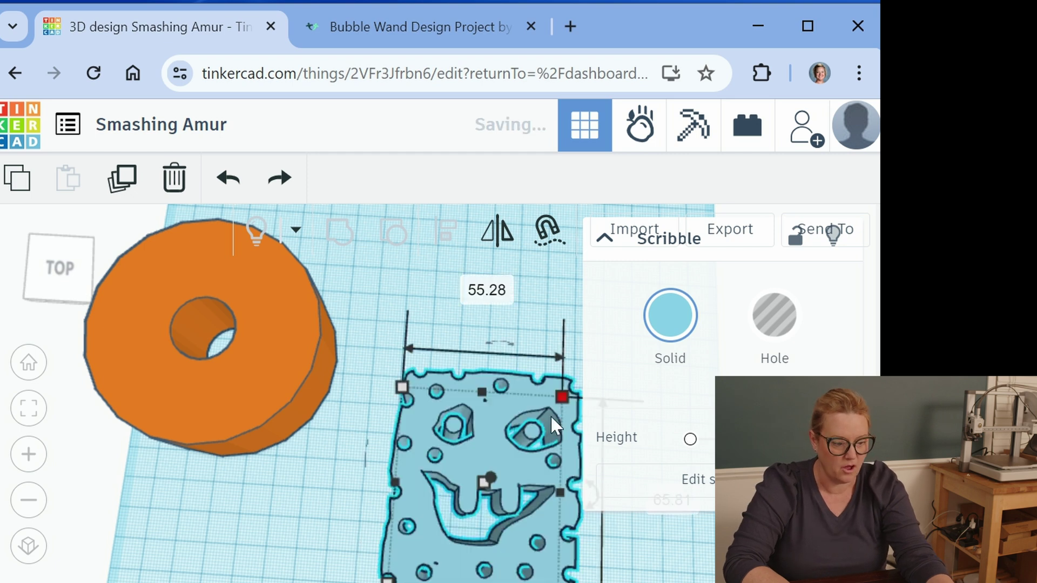
left_click(227, 183)
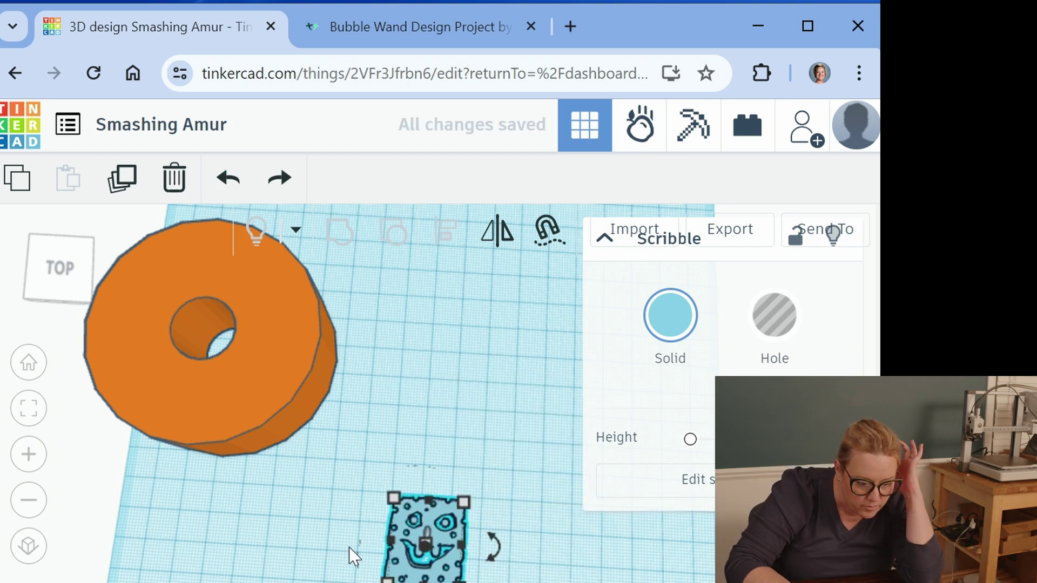
Select the scribble face together with its paraboloid nose and group them into one shape.
left_click(485, 556)
left_click_drag(421, 560, 371, 474)
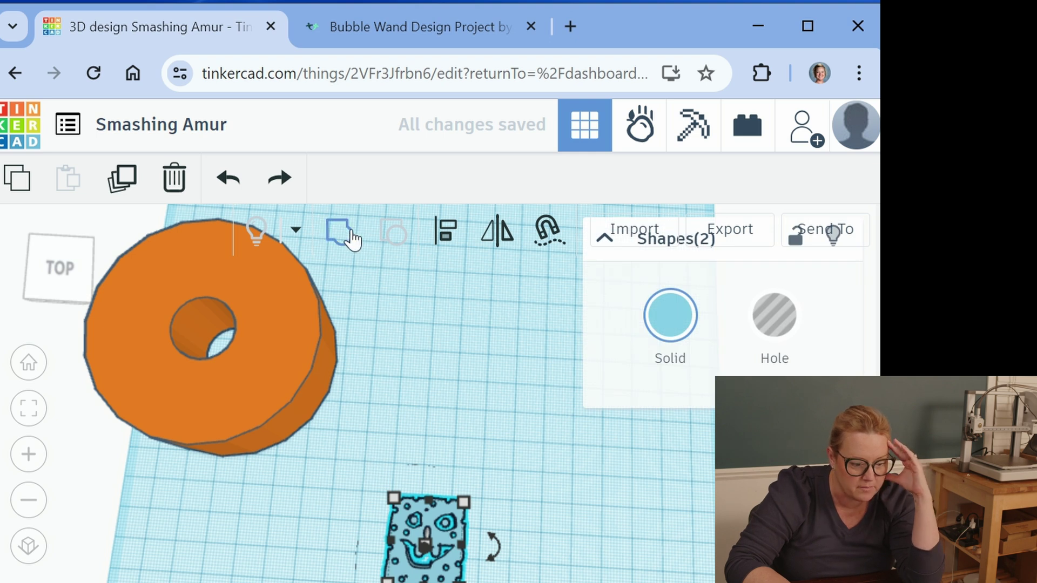
left_click(341, 233)
Enlarge the grouped face and nose from a corner to about 57.28 by 68.18 mm.
left_click_drag(463, 504, 562, 343)
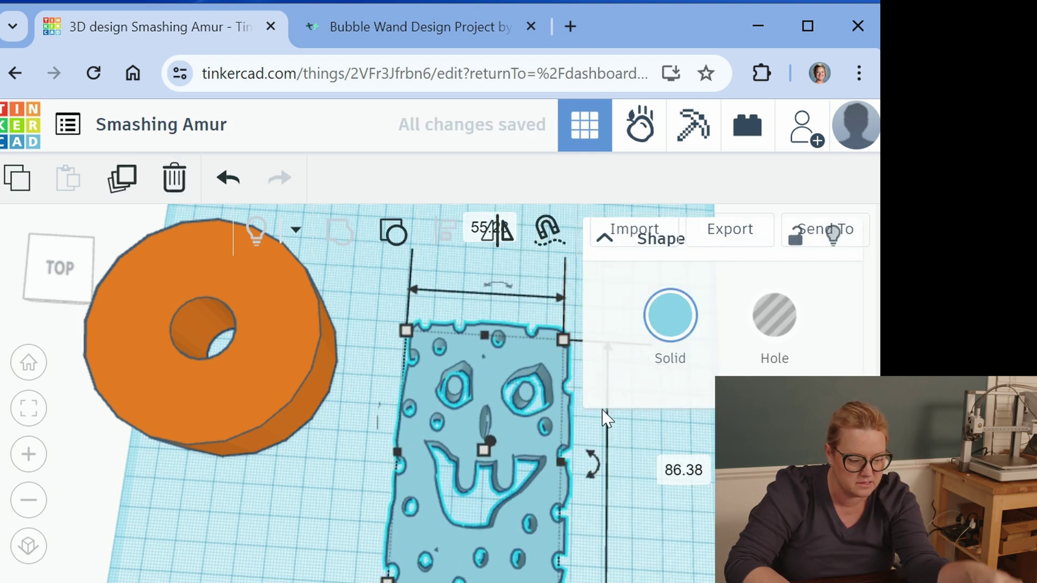
key("ctrl+z")
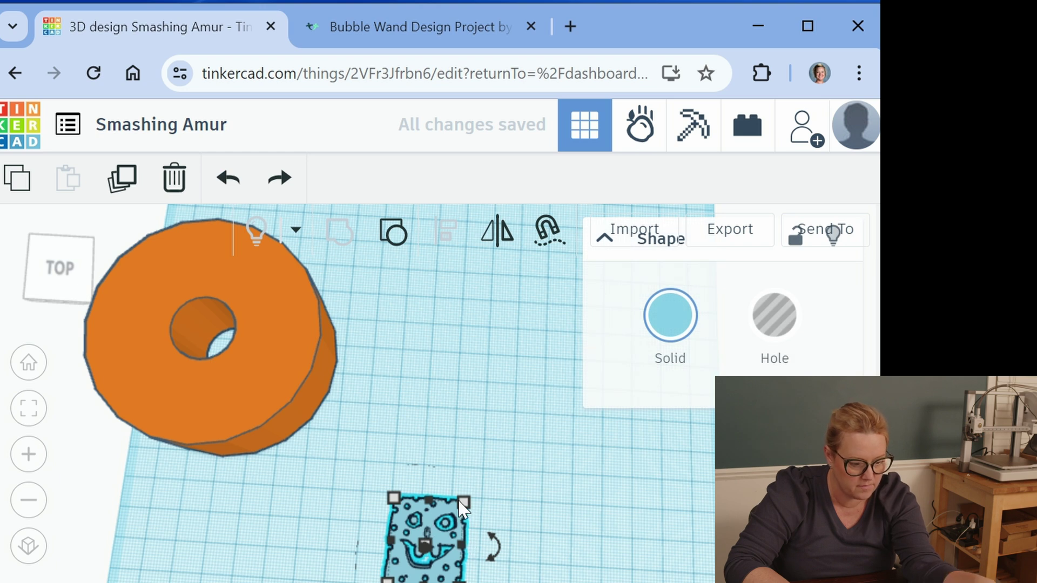
left_click_drag(462, 502, 568, 395)
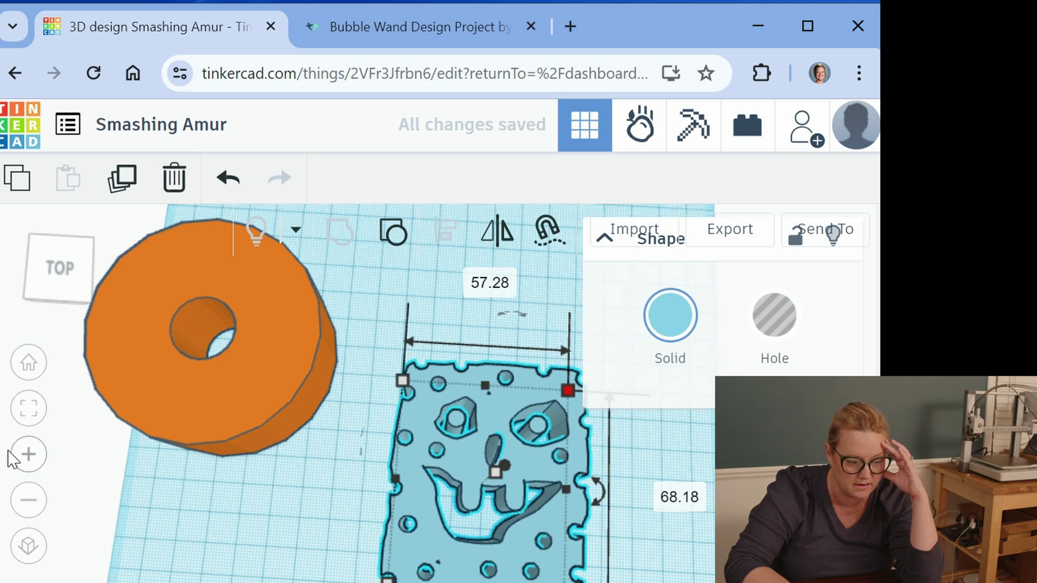
From a front view, reduce the overall height of the grouped face and nose to 40 mm.
left_click(28, 412)
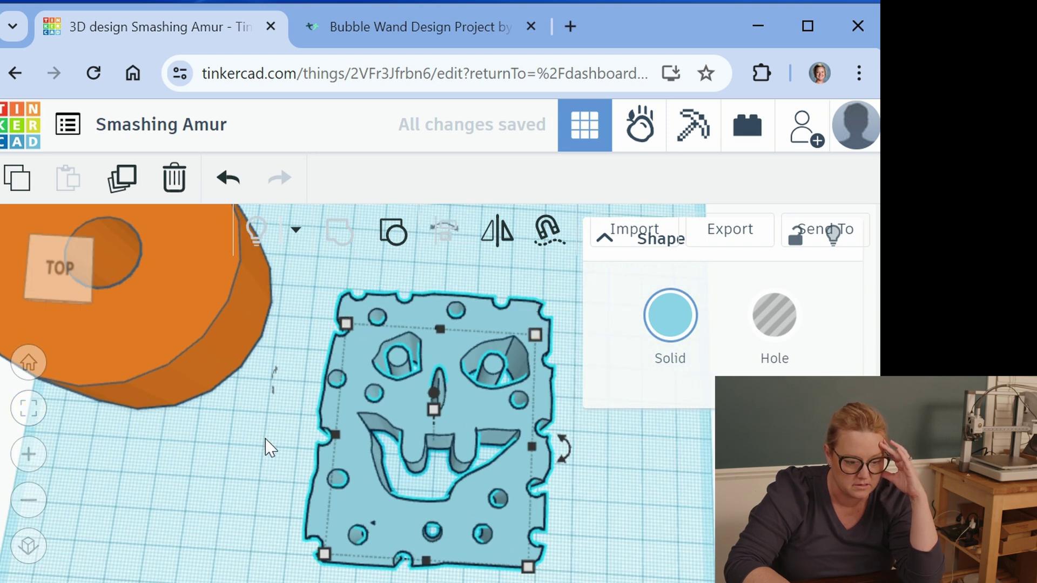
left_click(37, 300)
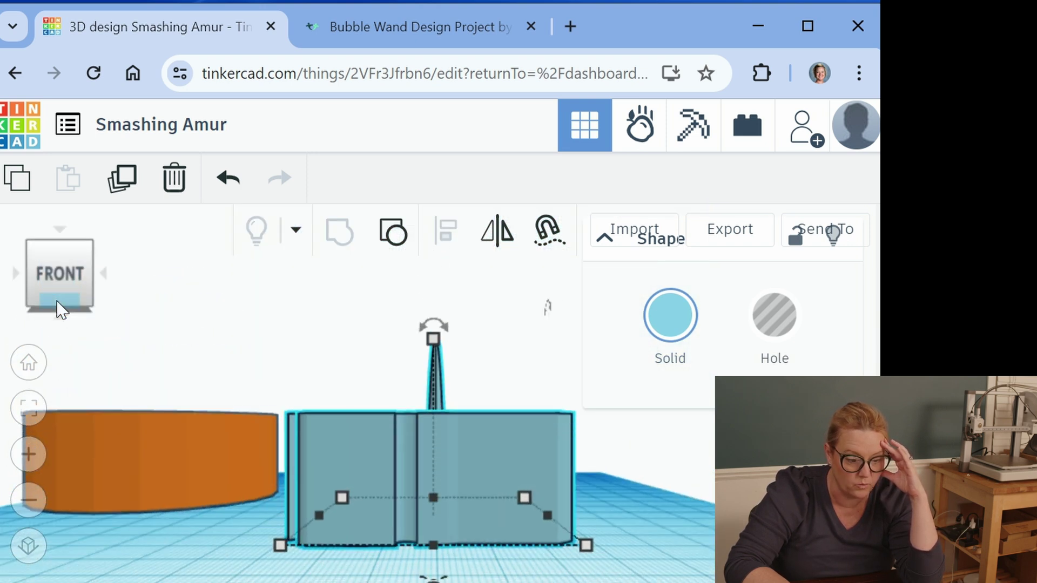
mouse_move(433, 341)
left_click_drag(433, 341, 431, 365)
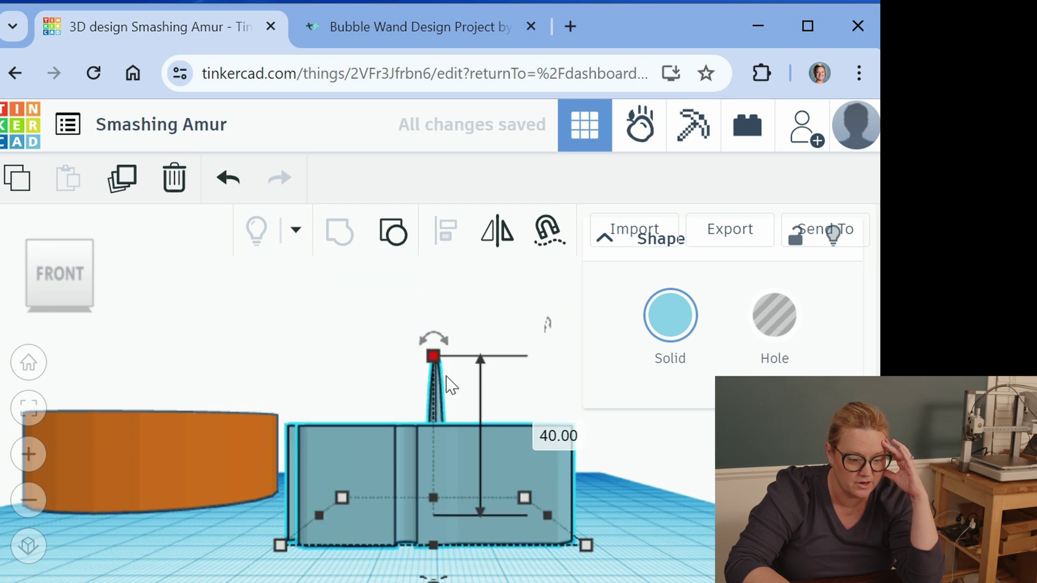
left_click(639, 493)
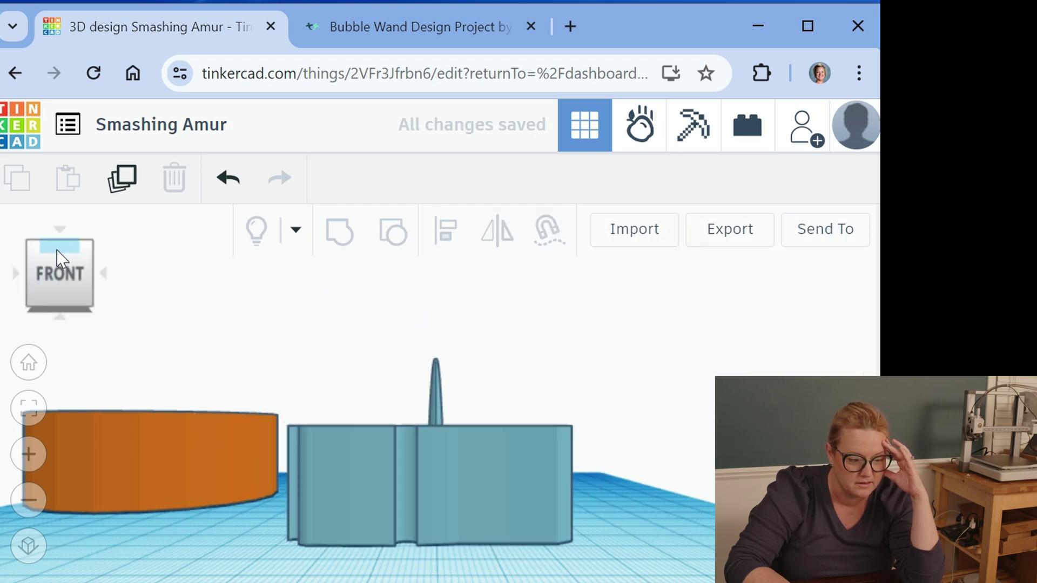
Examine the grouped sponge face and its nose from above and from an angled front view.
left_click(59, 258)
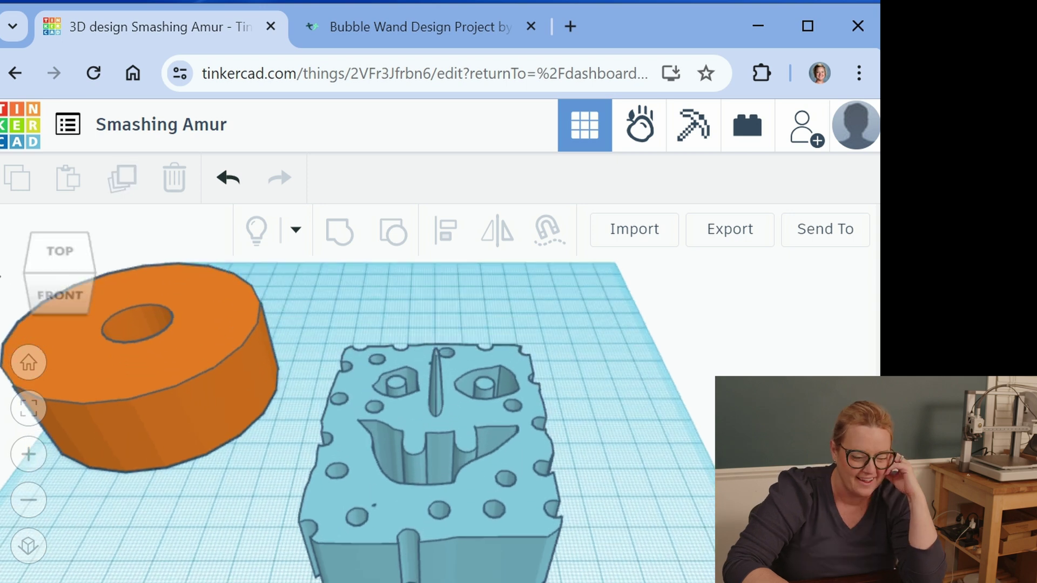
left_click(64, 253)
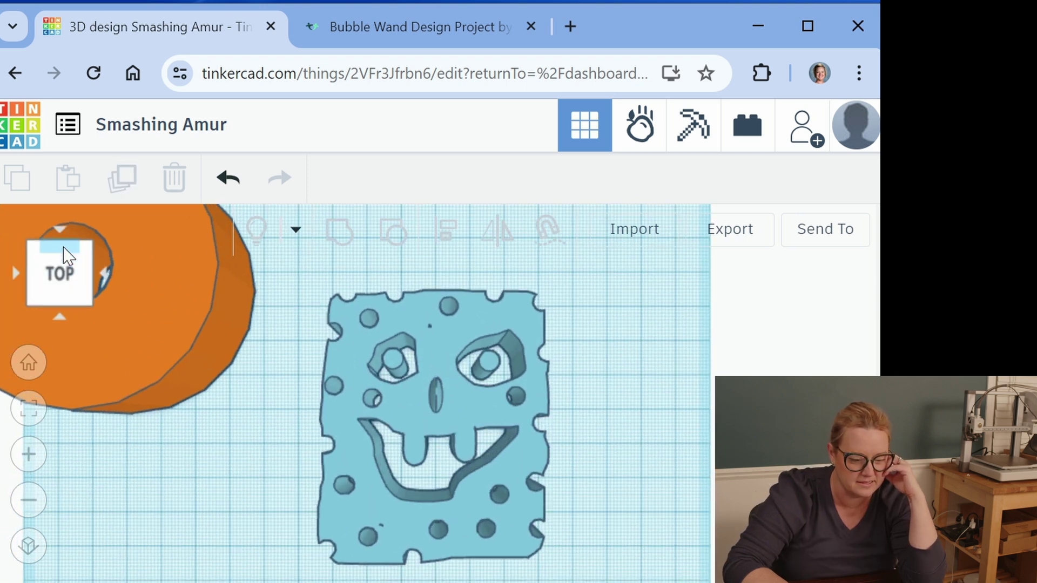
left_click(57, 297)
left_click(542, 523)
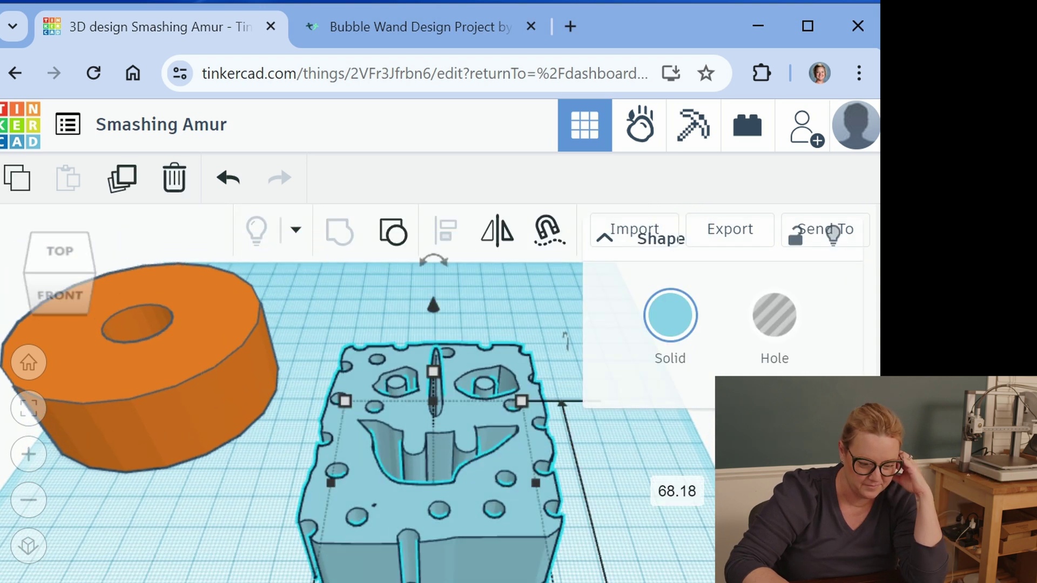
scroll(605, 524, "down", 1)
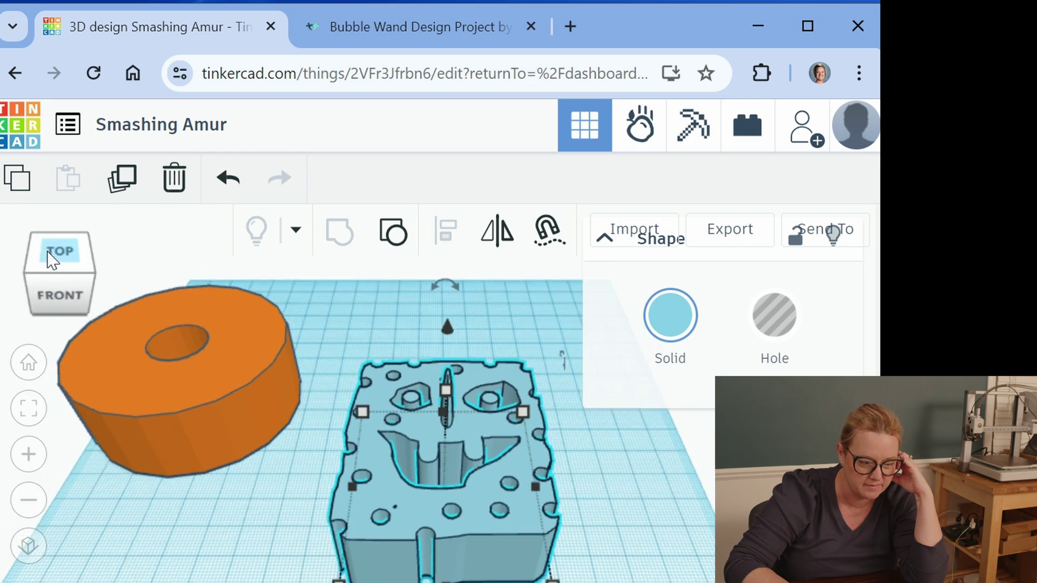
left_click(57, 254)
left_click(292, 460)
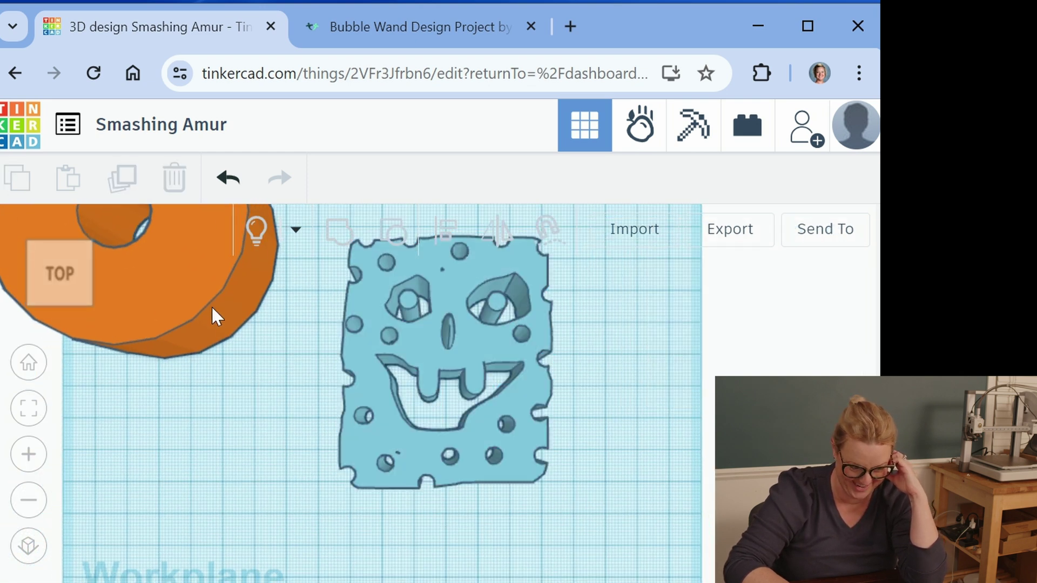
scroll(264, 462, "down", 1)
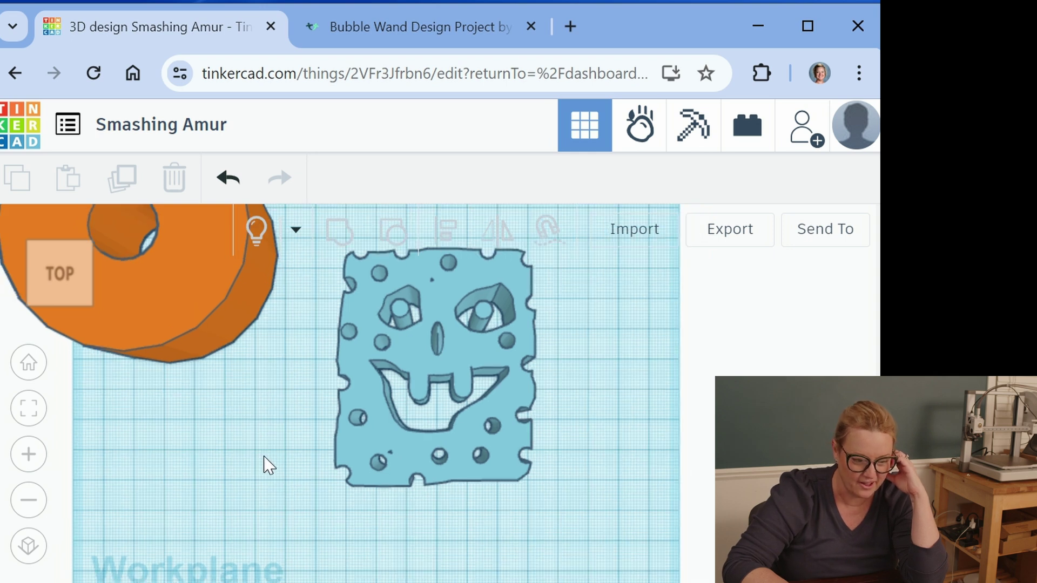
Open the scribble inside the face group for sketch editing and exit the scribble editor.
left_click(454, 341)
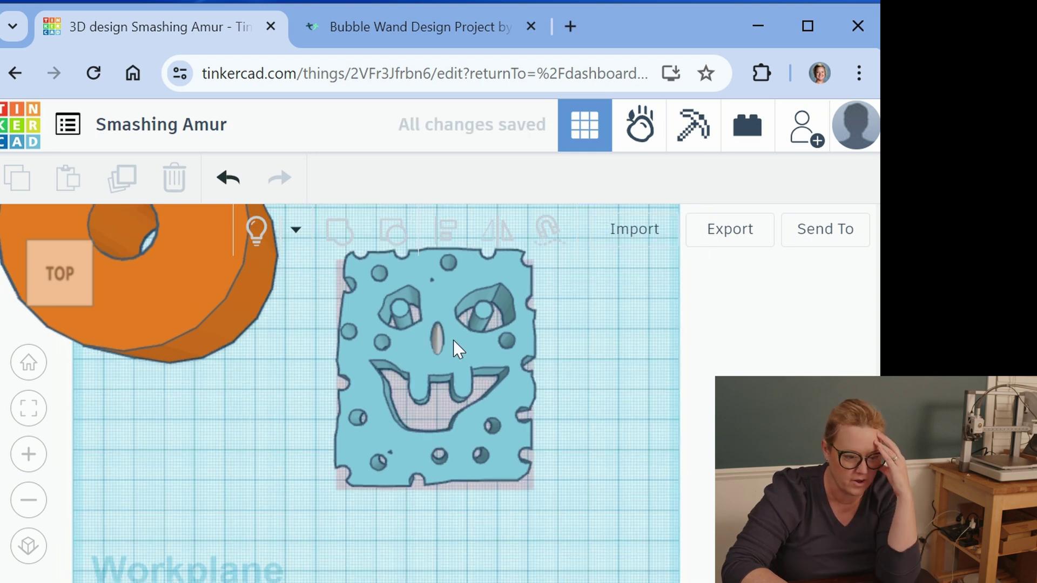
left_click(452, 340)
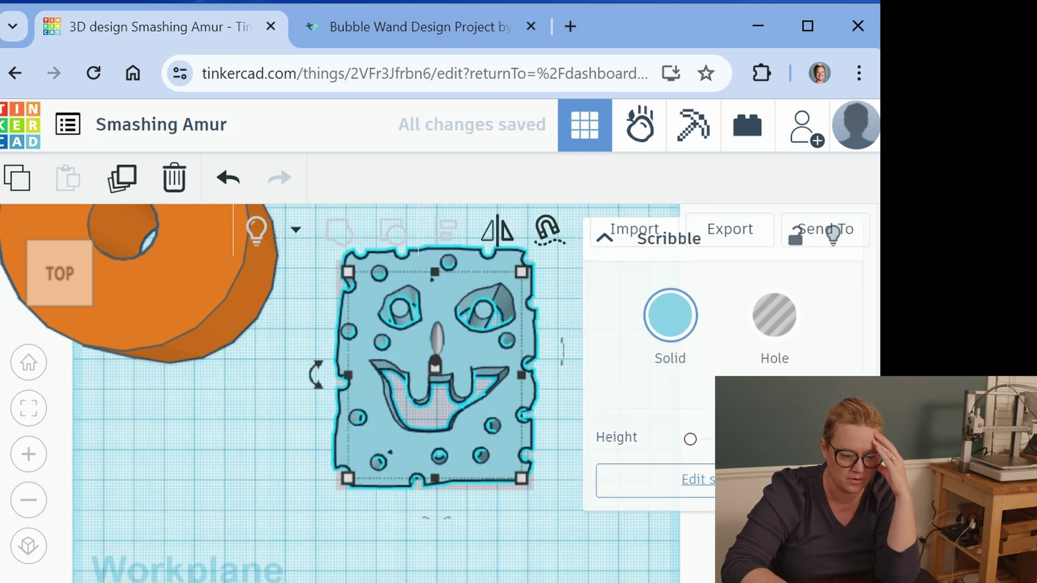
left_click(692, 480)
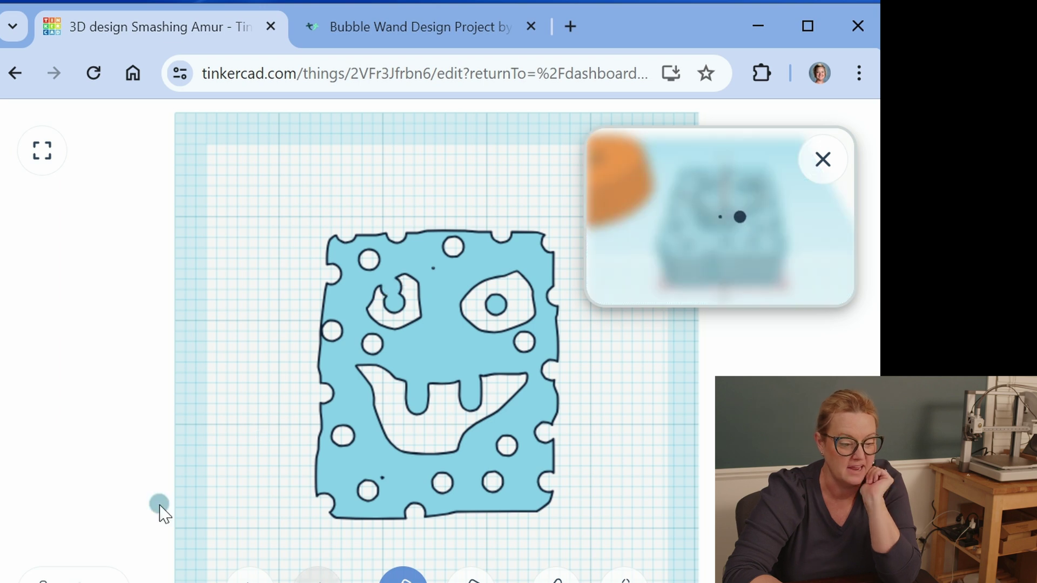
key("Escape")
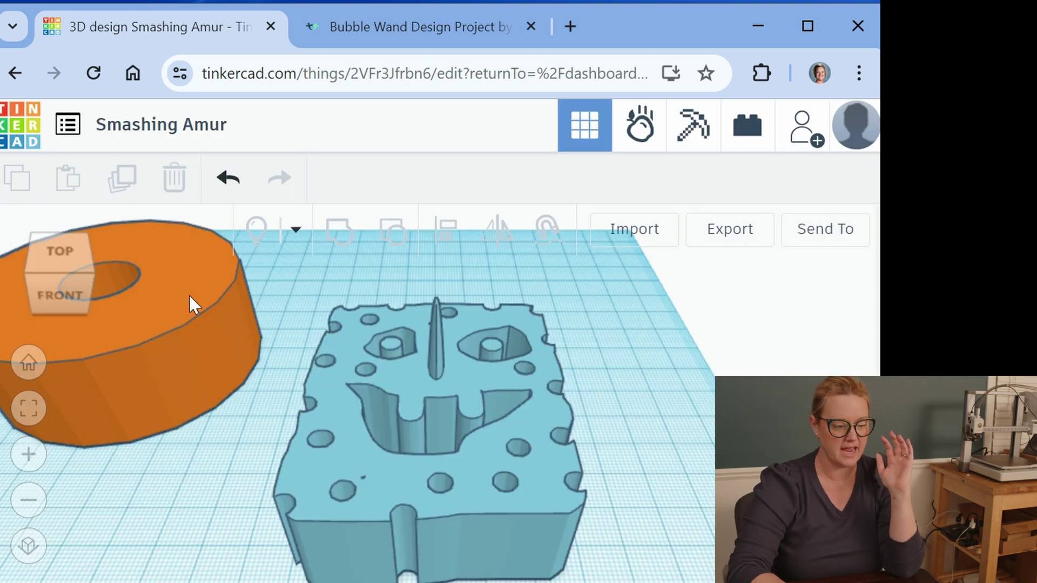
Add a solid red Box to the workplane beside the sponge face and view the whole model.
left_click(60, 254)
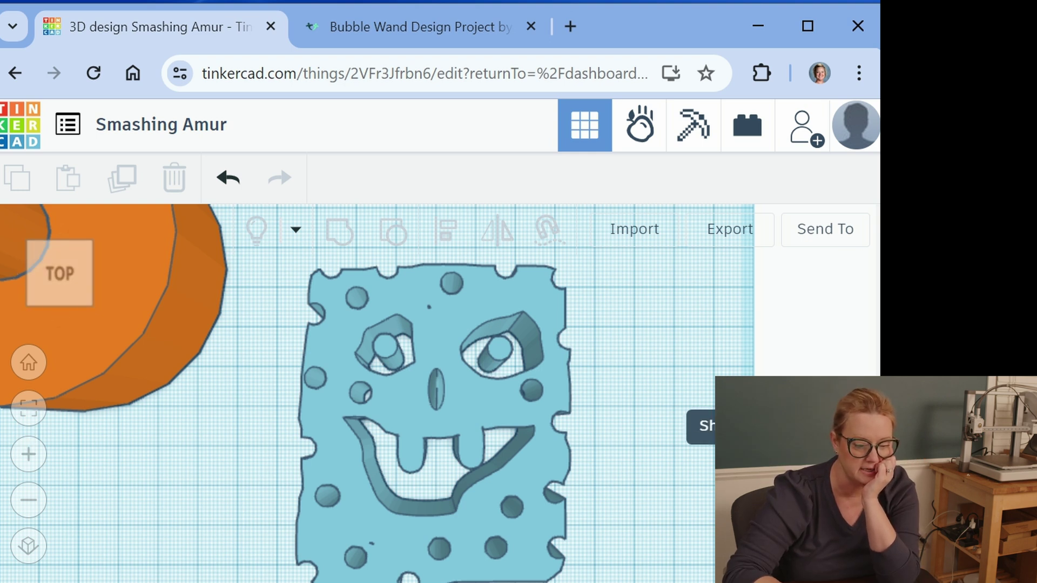
left_click(702, 425)
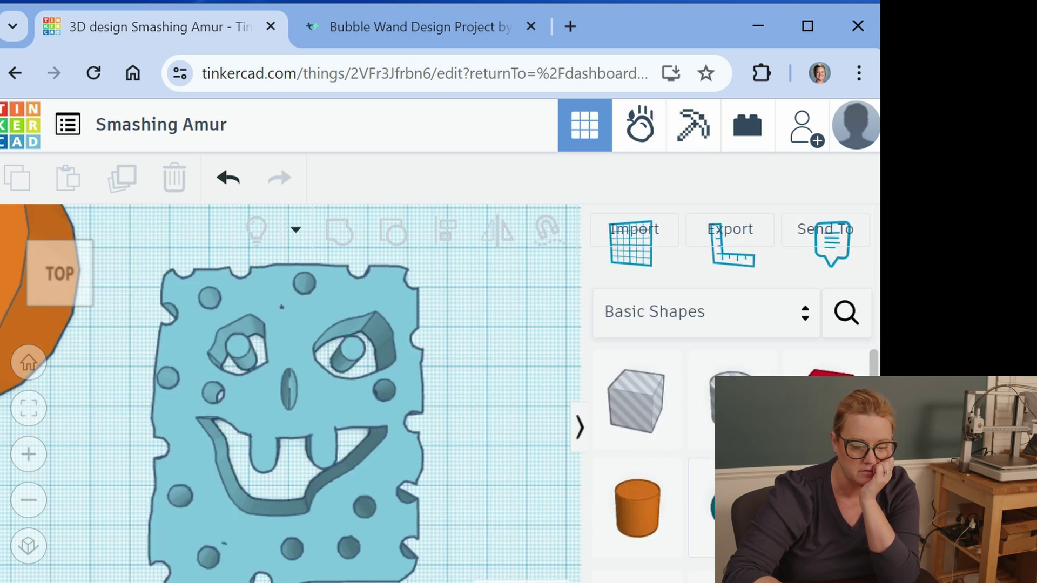
left_click_drag(826, 373, 483, 351)
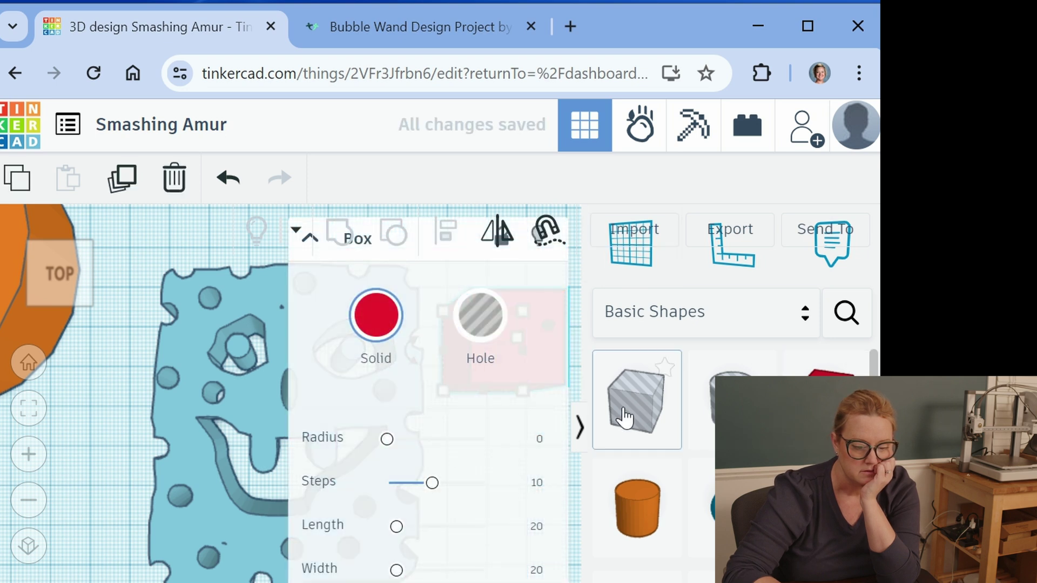
left_click(579, 428)
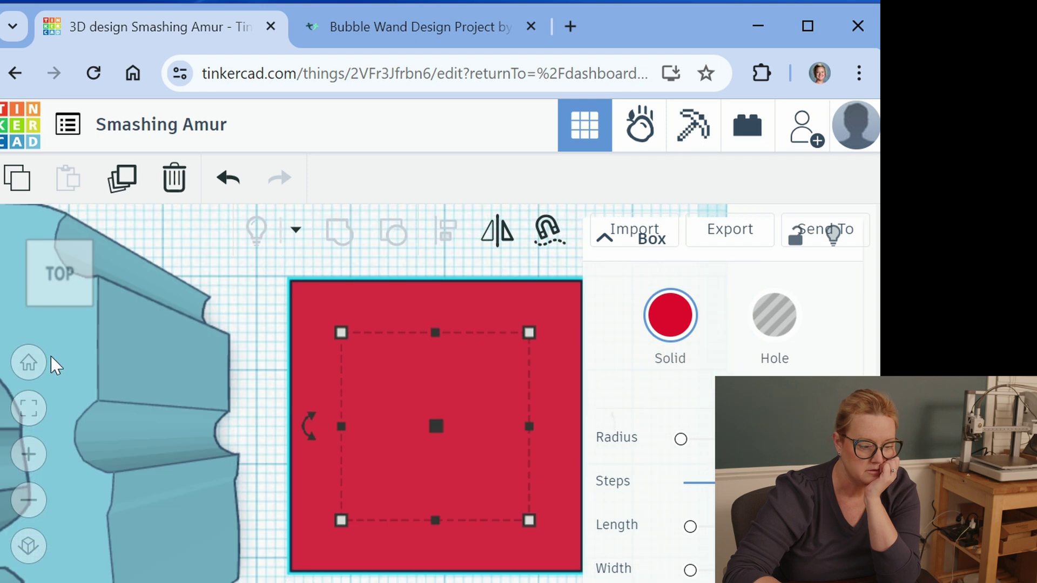
key("f")
left_click(25, 371)
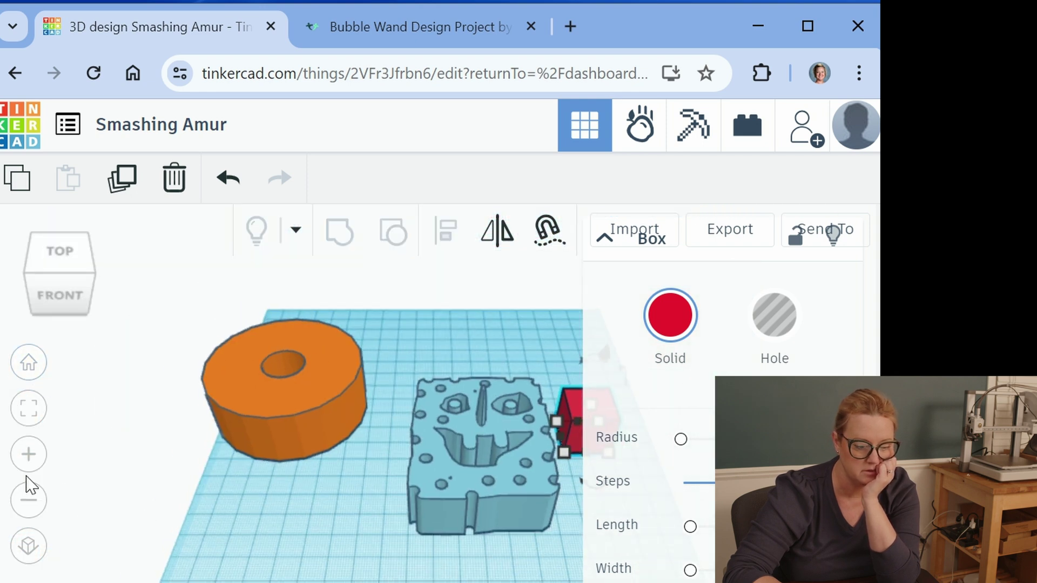
Move the red box under the sponge face and resize it into a thin plate of 67 by 85 mm.
left_click_drag(565, 459, 420, 530)
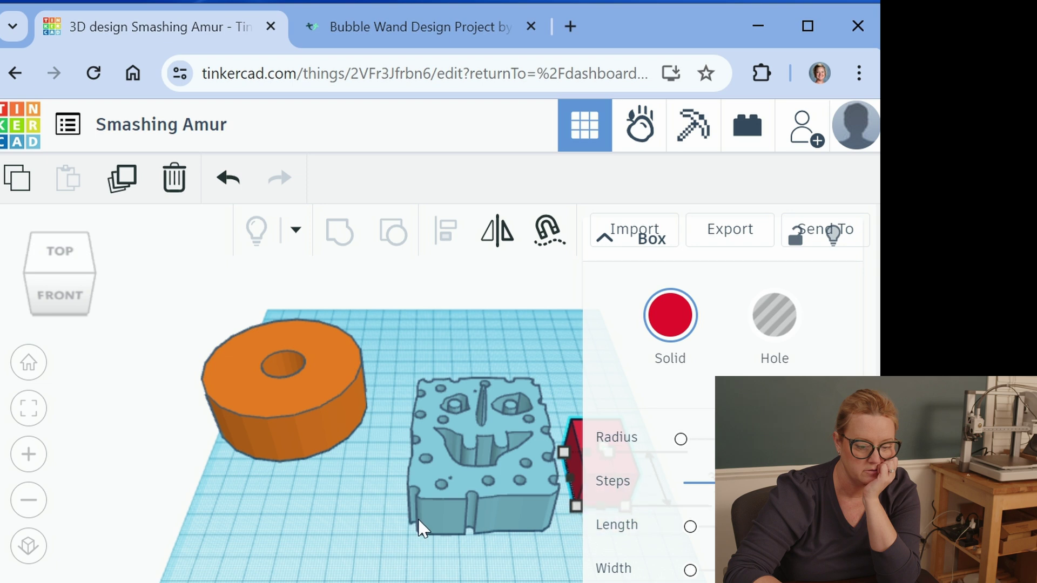
left_click(530, 345)
left_click_drag(607, 455, 319, 507)
left_click_drag(303, 446, 319, 486)
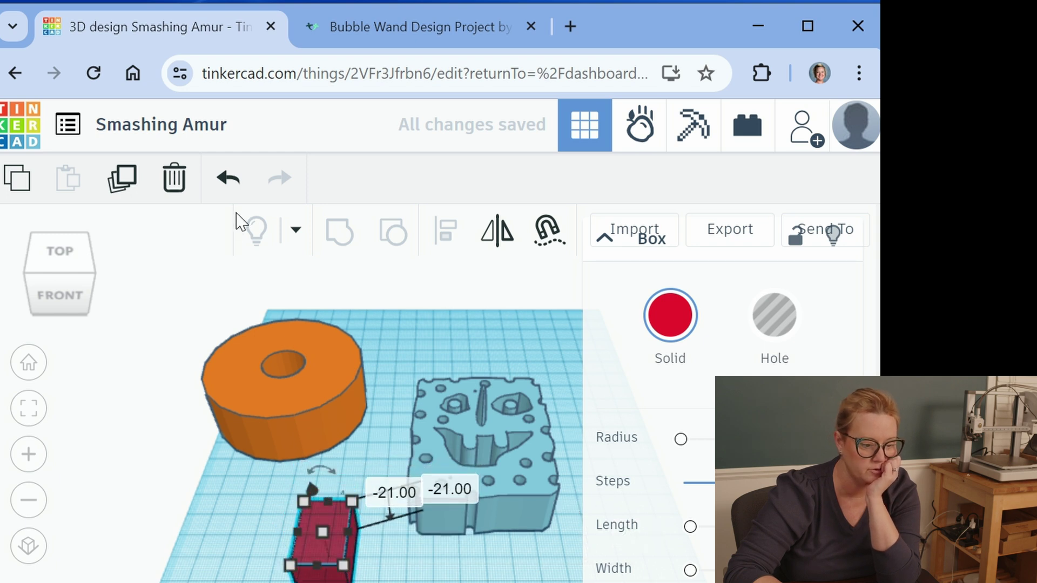
left_click(228, 179)
left_click_drag(303, 450, 450, 420)
left_click_drag(335, 527, 437, 505)
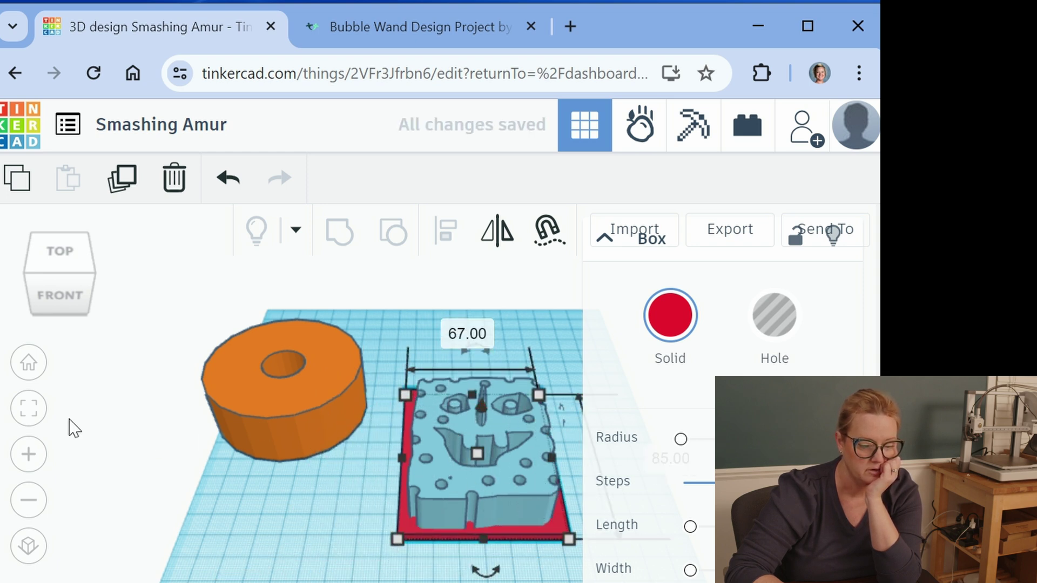
Select the sponge face and the red plate and align their centres along both horizontal directions.
left_click(62, 250)
left_click(455, 526)
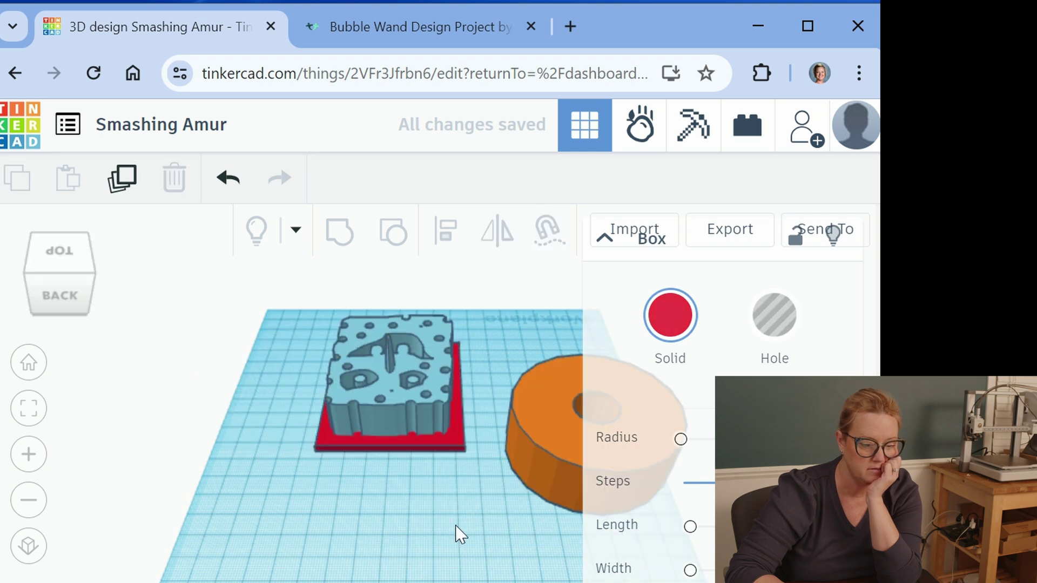
left_click_drag(403, 491, 345, 303)
left_click(439, 231)
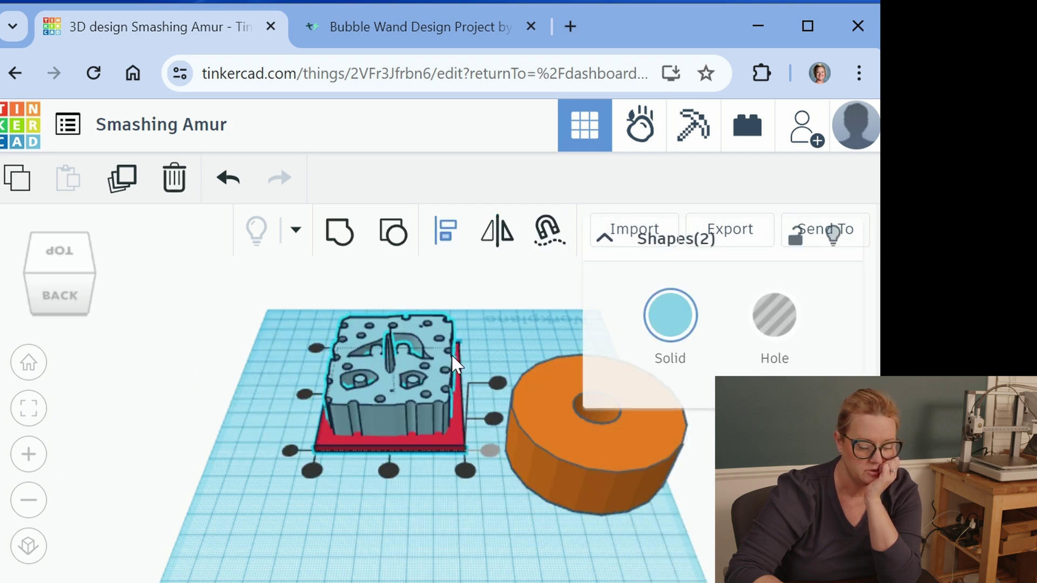
left_click(494, 420)
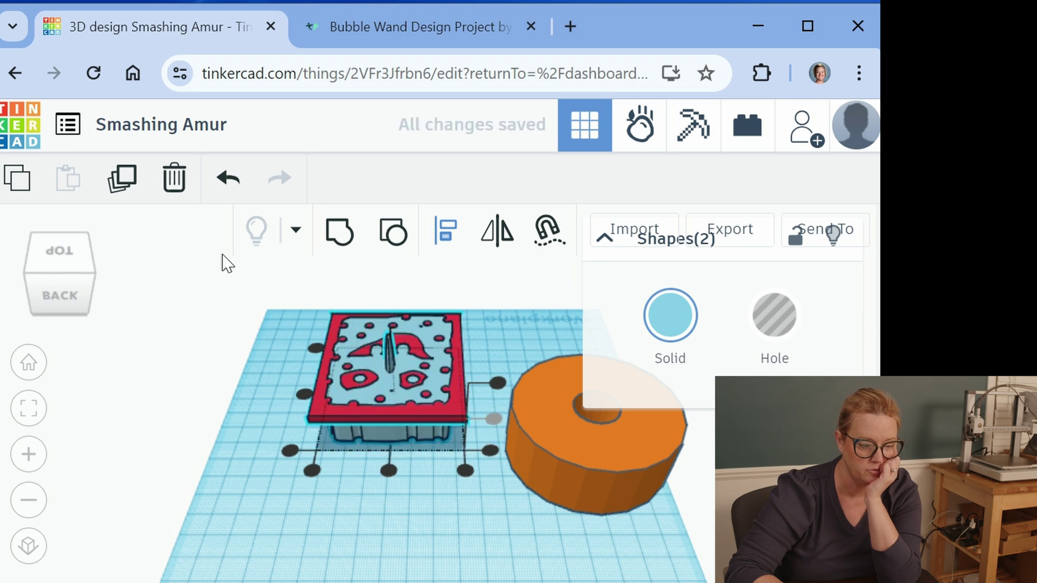
left_click(227, 179)
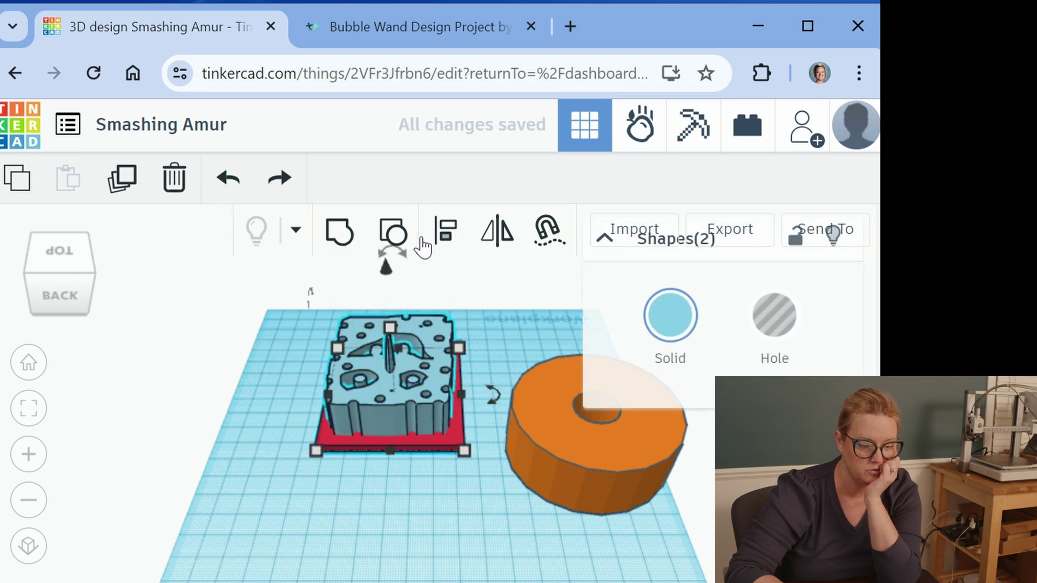
left_click(445, 237)
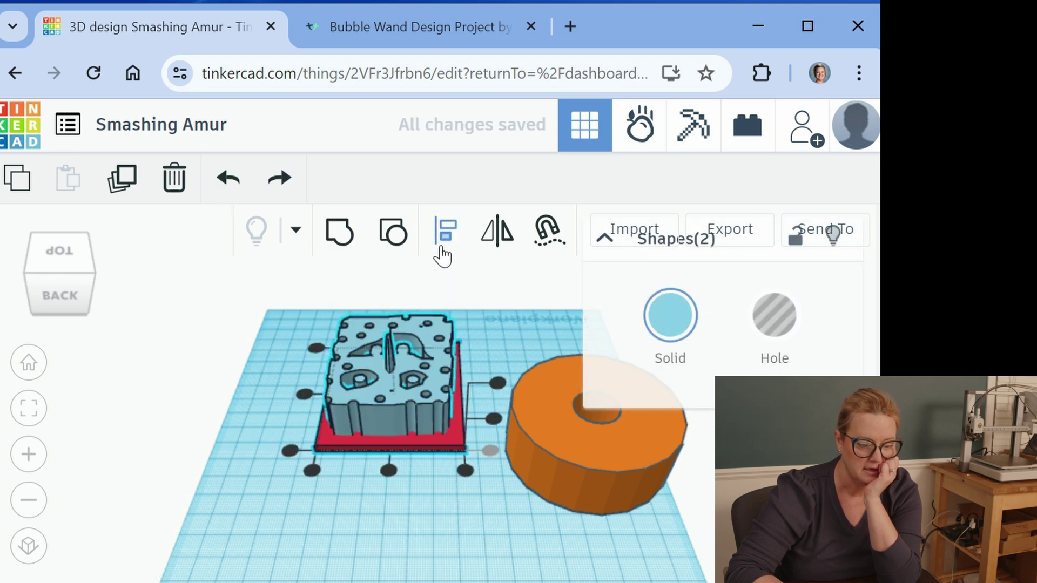
left_click(301, 396)
left_click(389, 472)
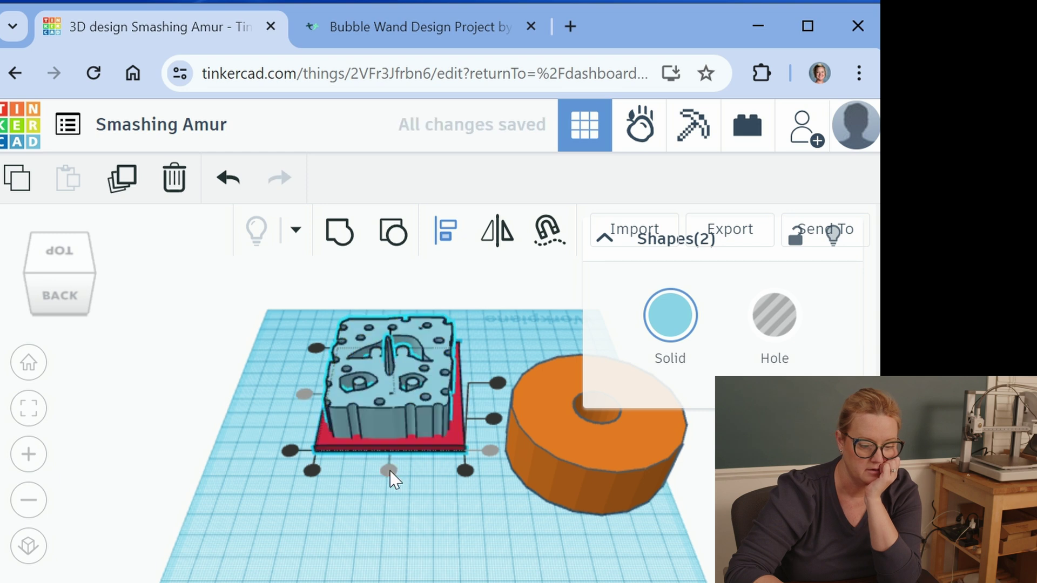
Check the alignment from above, then group the sponge face and its base plate into one solid shape.
left_click(57, 261)
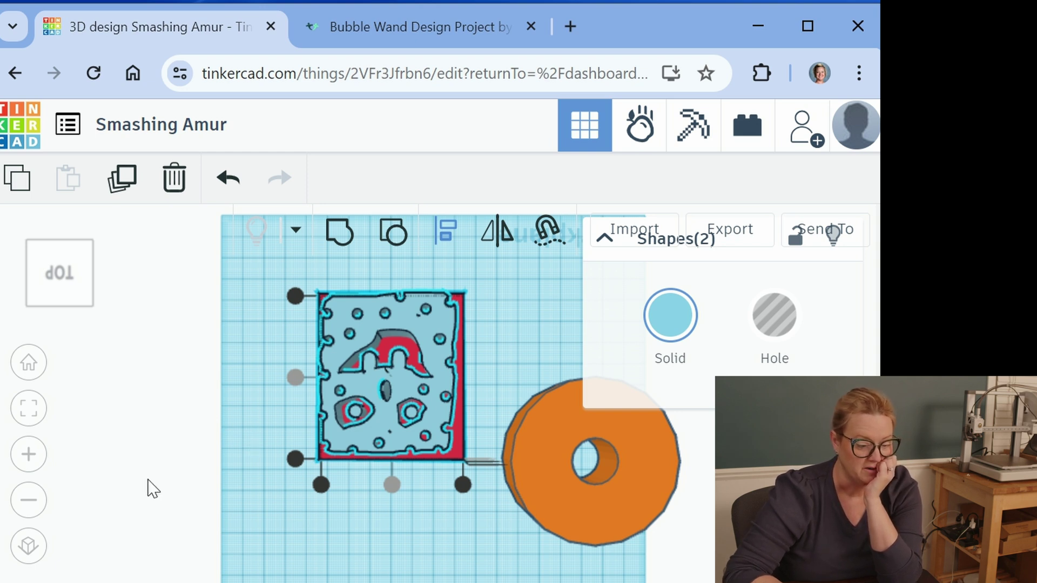
left_click(267, 341)
left_click(63, 273)
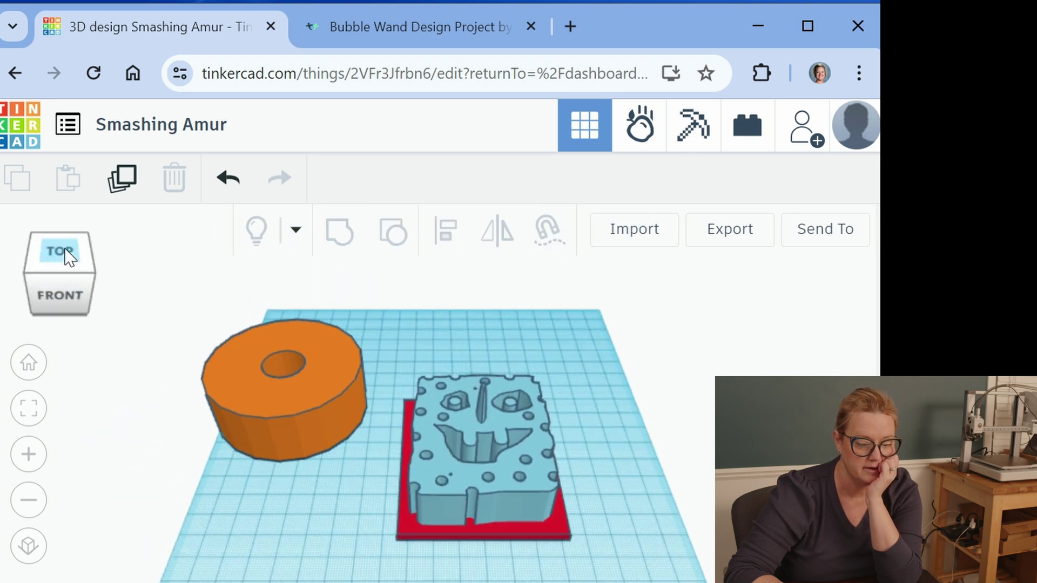
left_click_drag(578, 552, 383, 365)
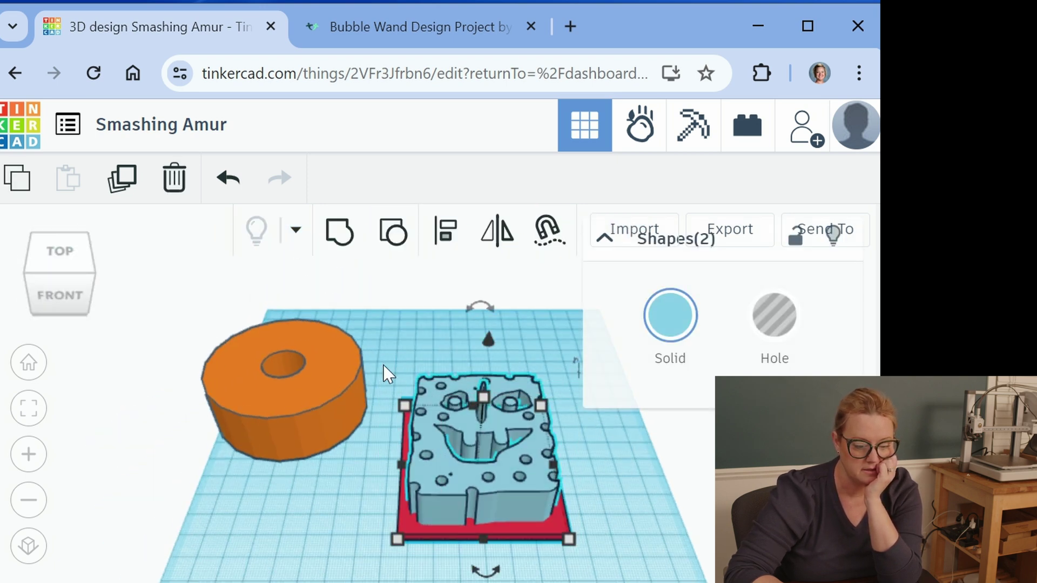
left_click(341, 238)
left_click(622, 544)
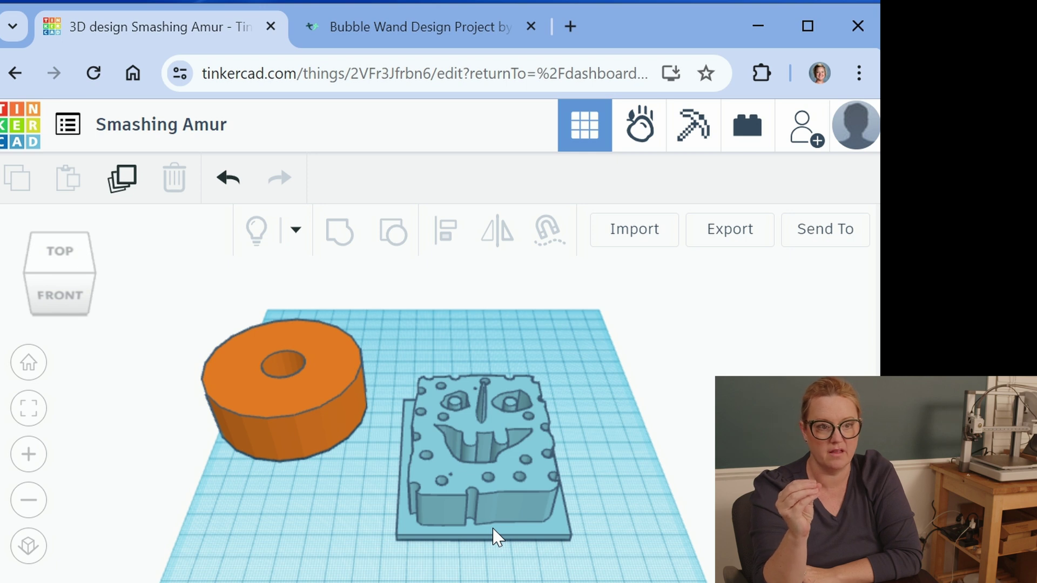
Move the orange cylinder about 35 mm toward the back of the workplane and 15 mm to the right.
left_click_drag(267, 428, 315, 371)
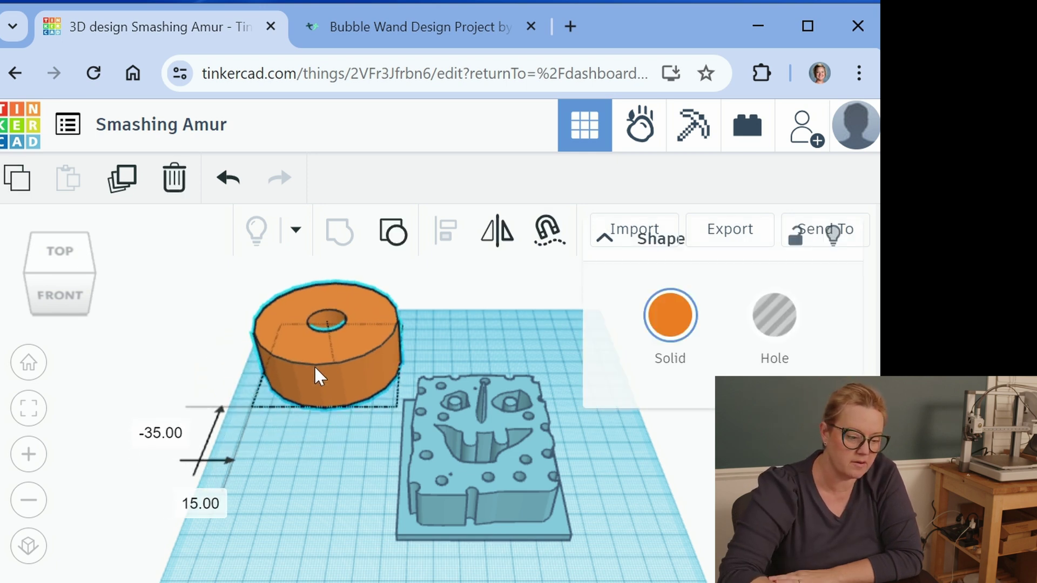
left_click(276, 474)
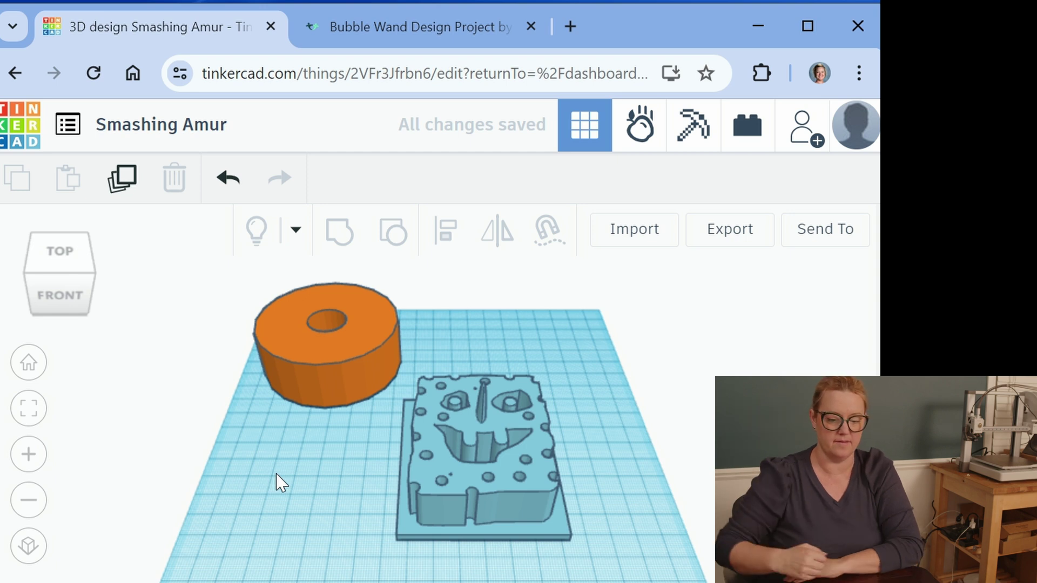